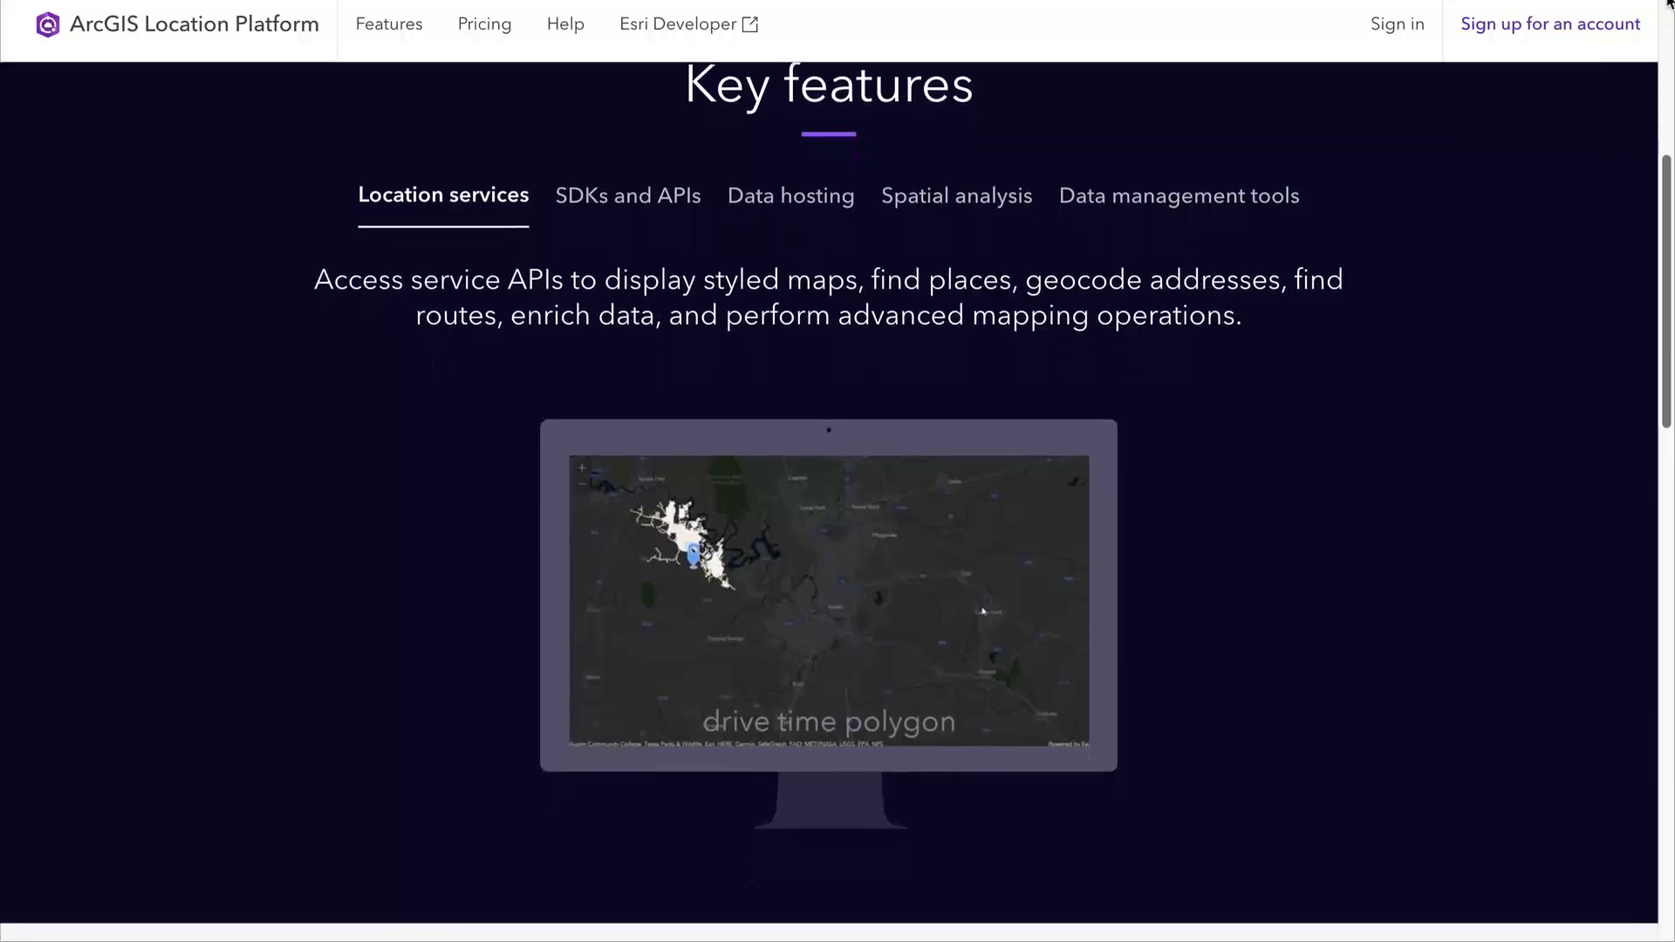
Step: Look through the key features and developer guides on the ArcGIS Location Platform home page
scroll(1669, 4, down, 3)
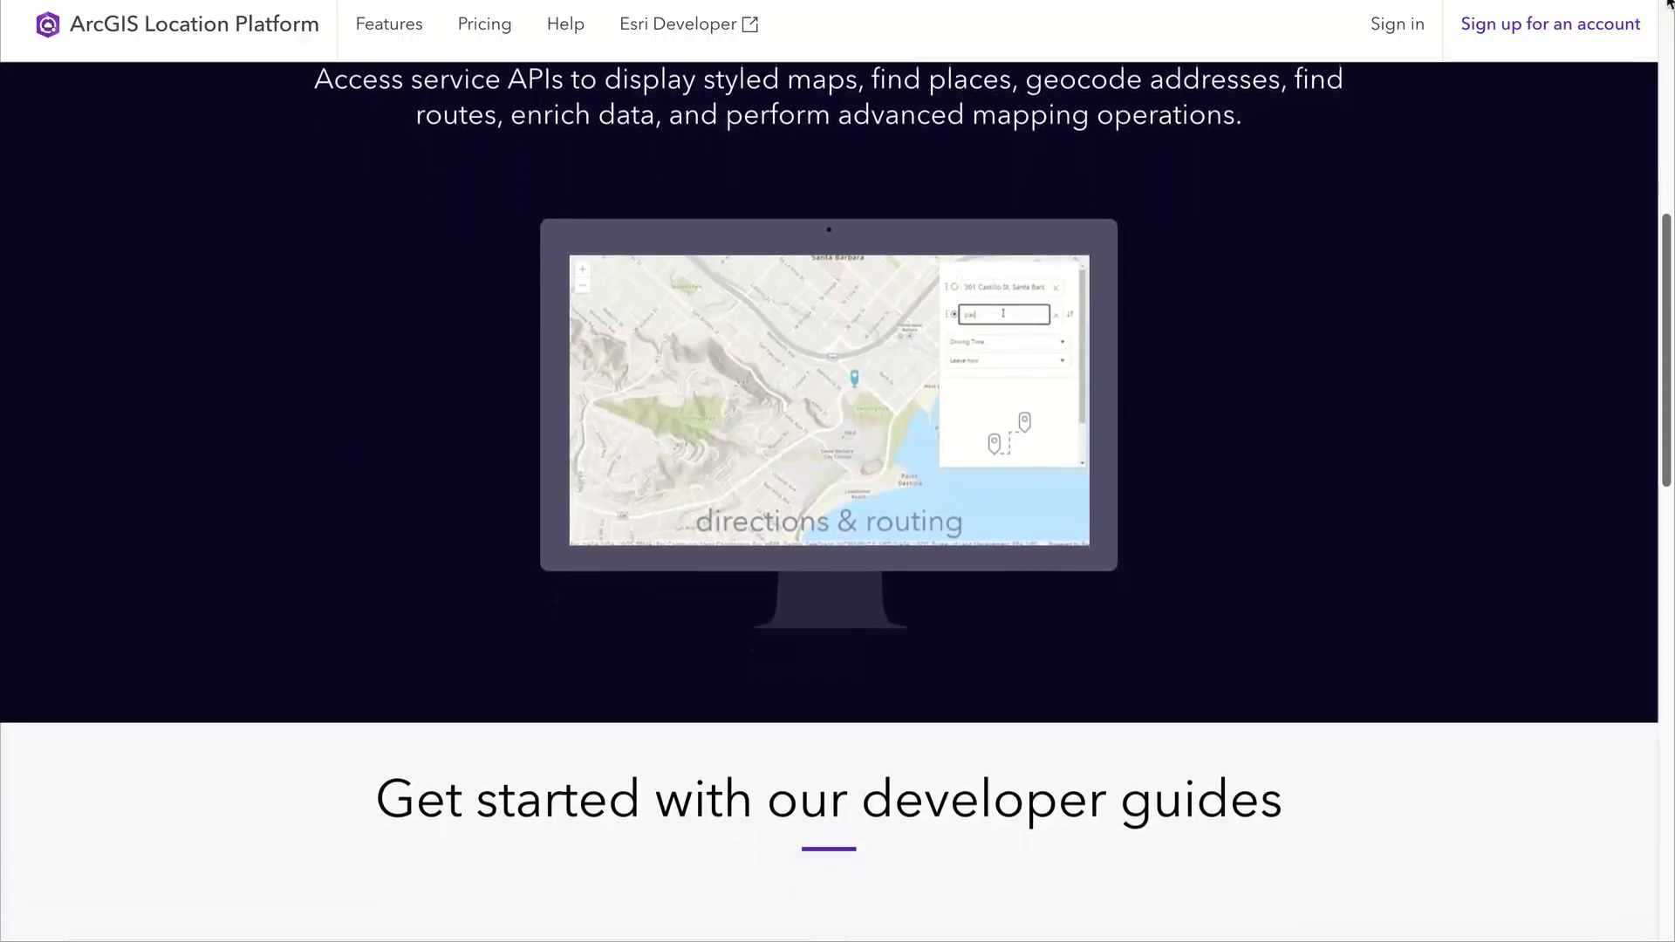
scroll(1669, 4, down, 3)
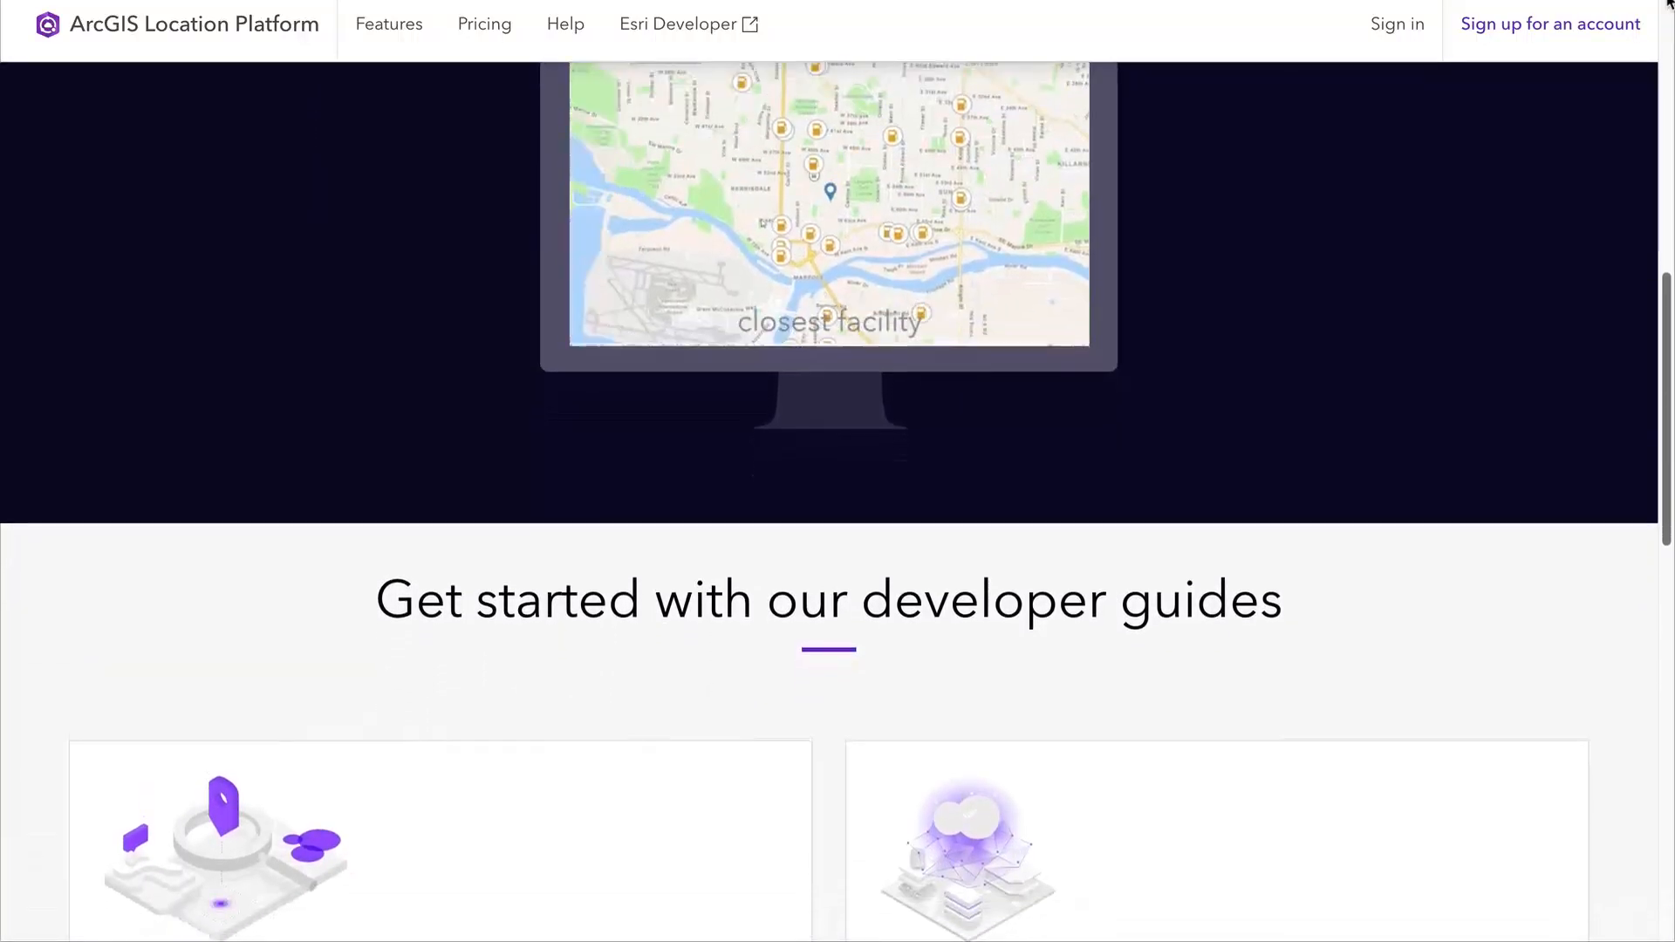
scroll(1669, 4, down, 3)
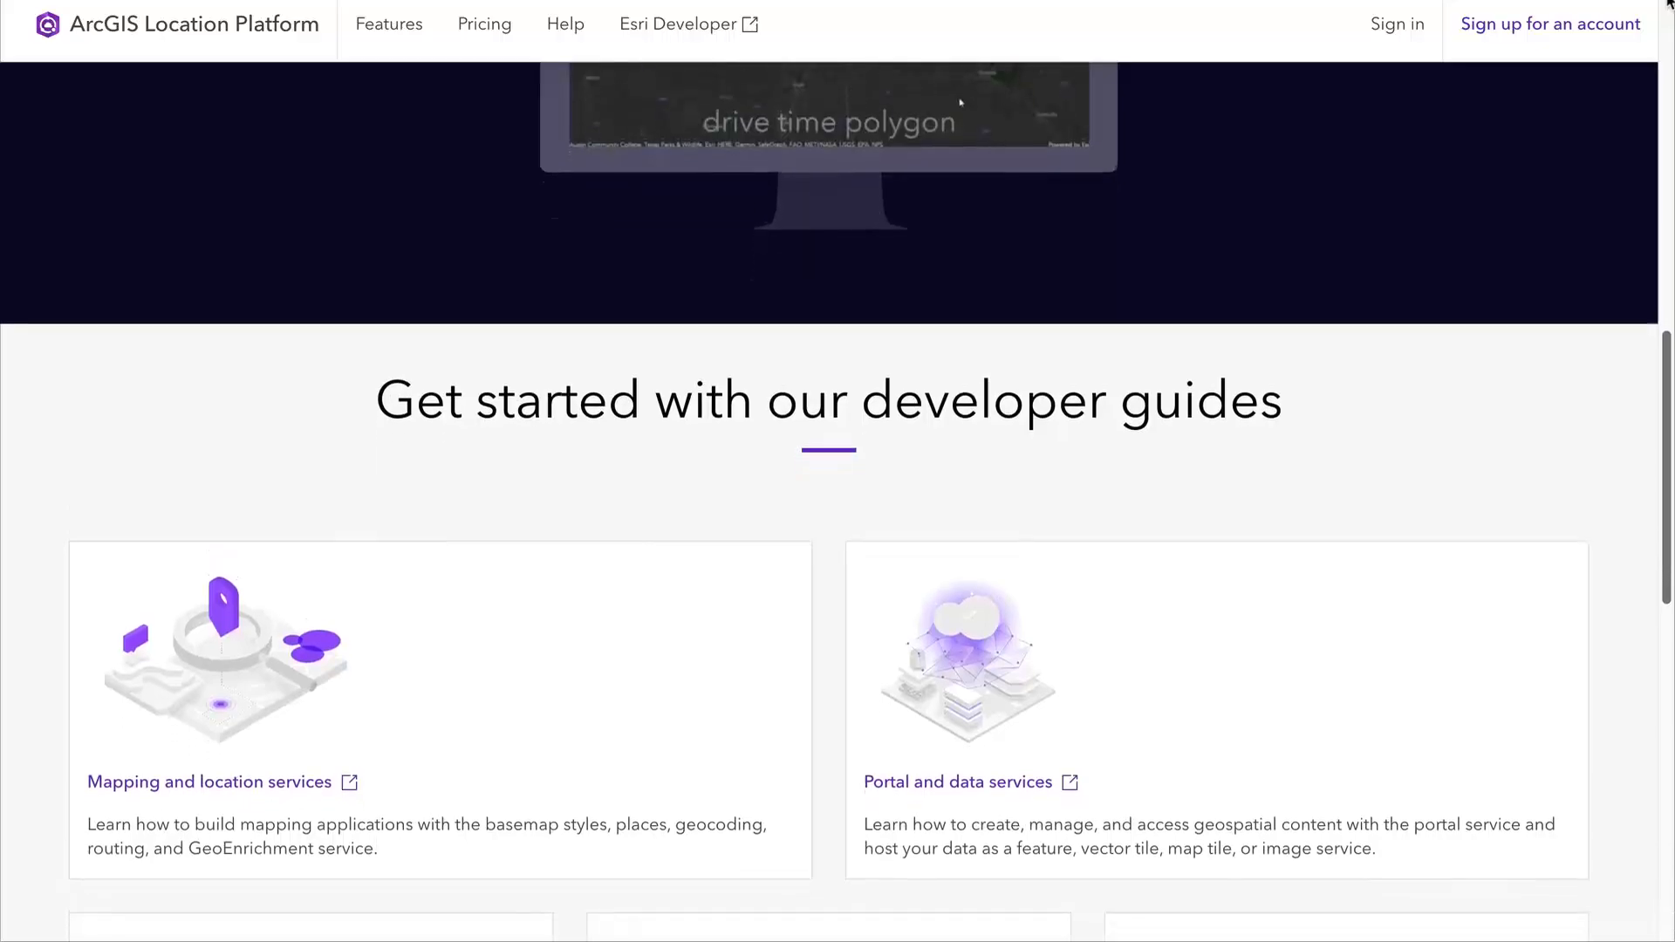
scroll(1669, 4, down, 3)
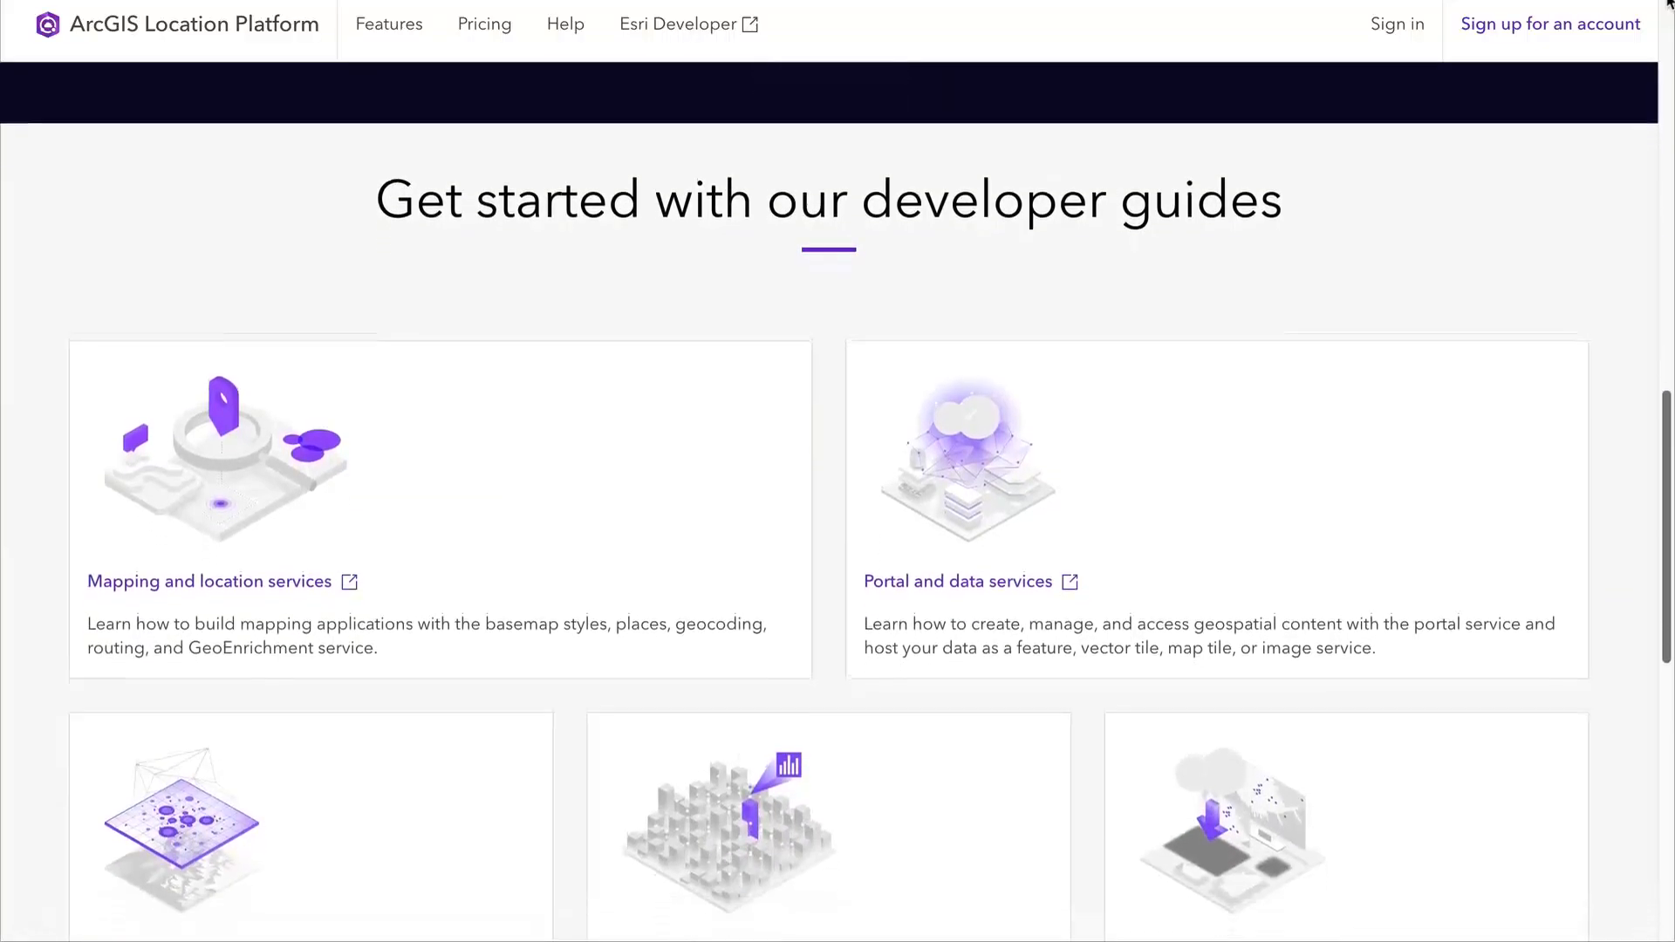
scroll(1670, 4, down, 3)
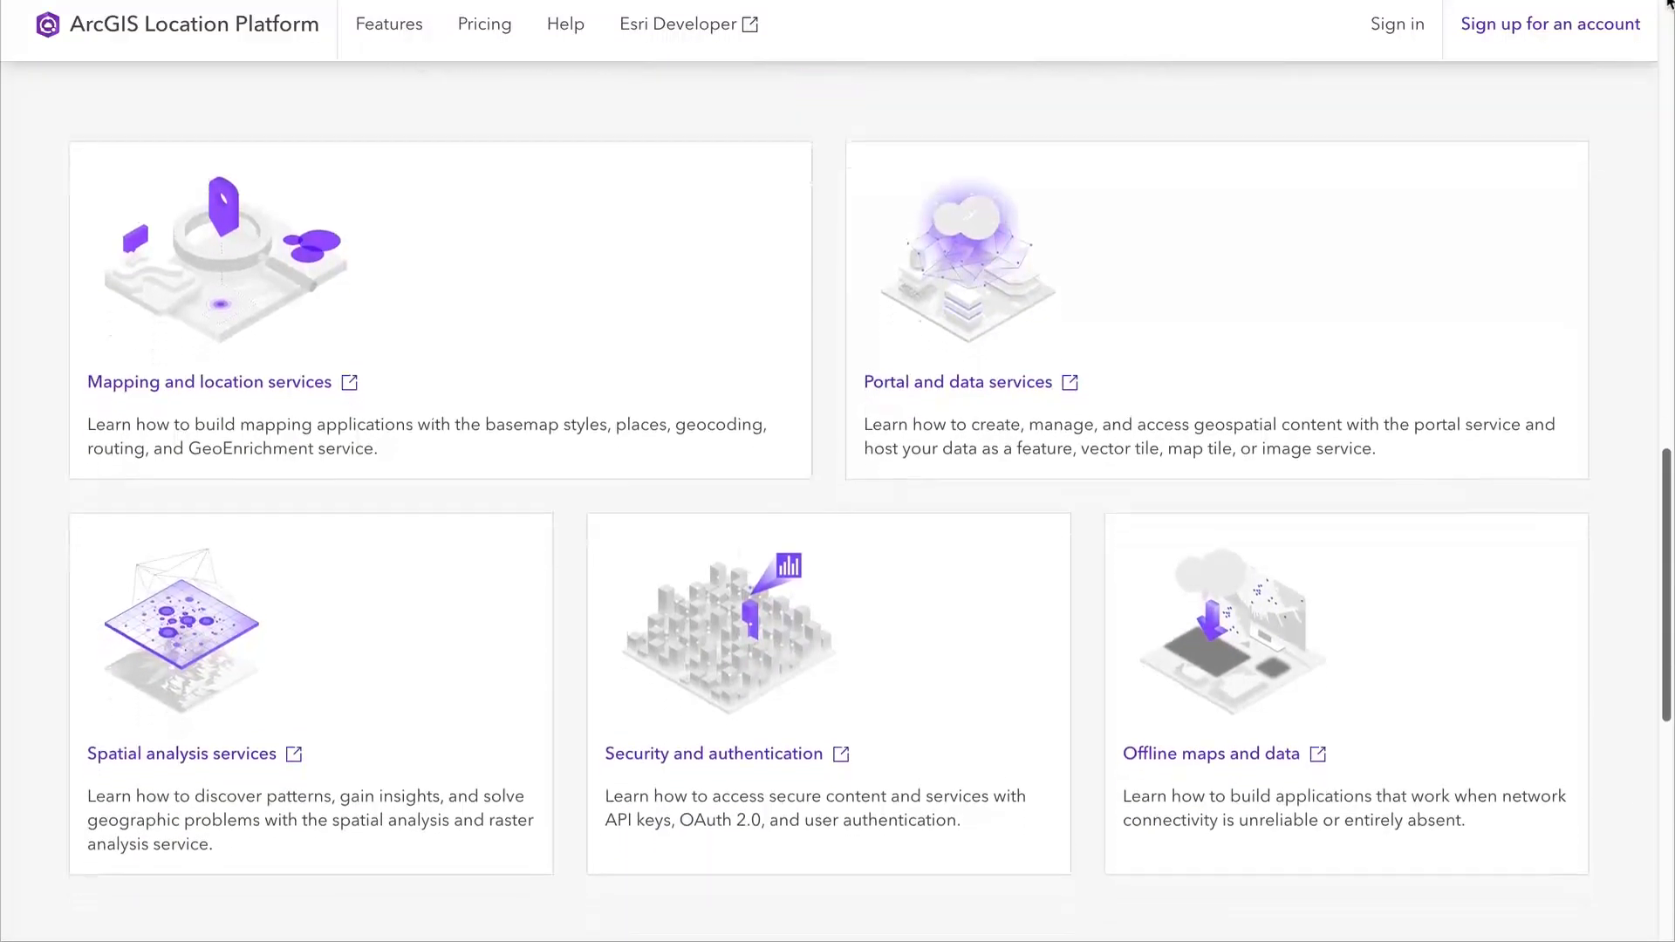
scroll(1669, 4, down, 3)
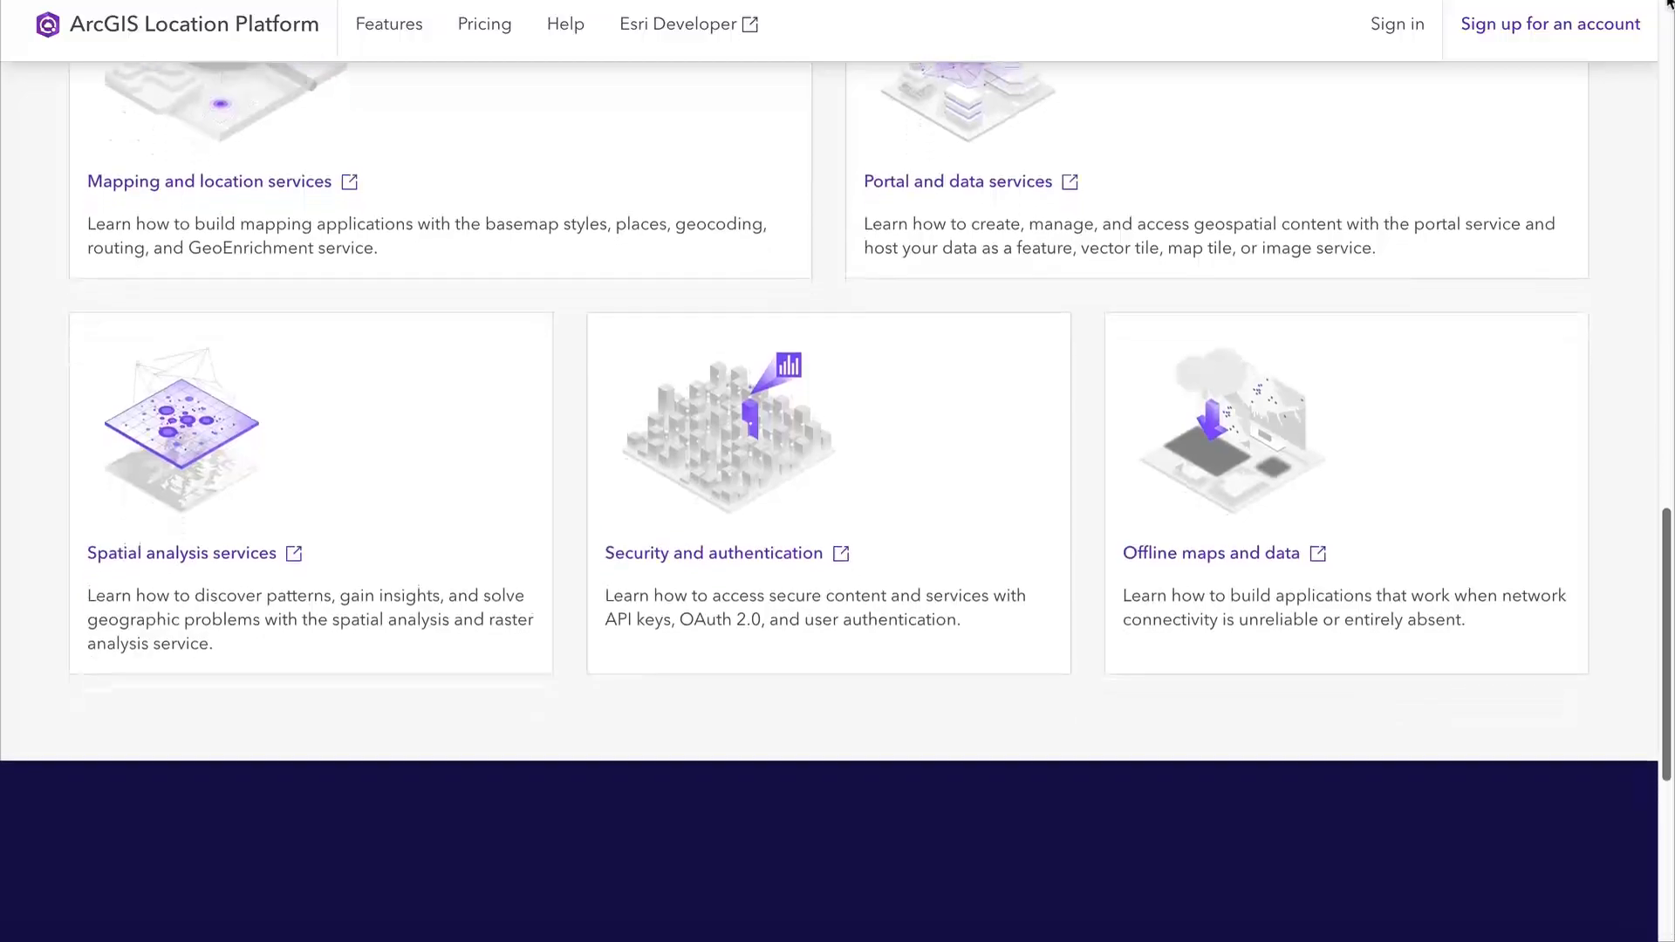
scroll(1670, 5, down, 3)
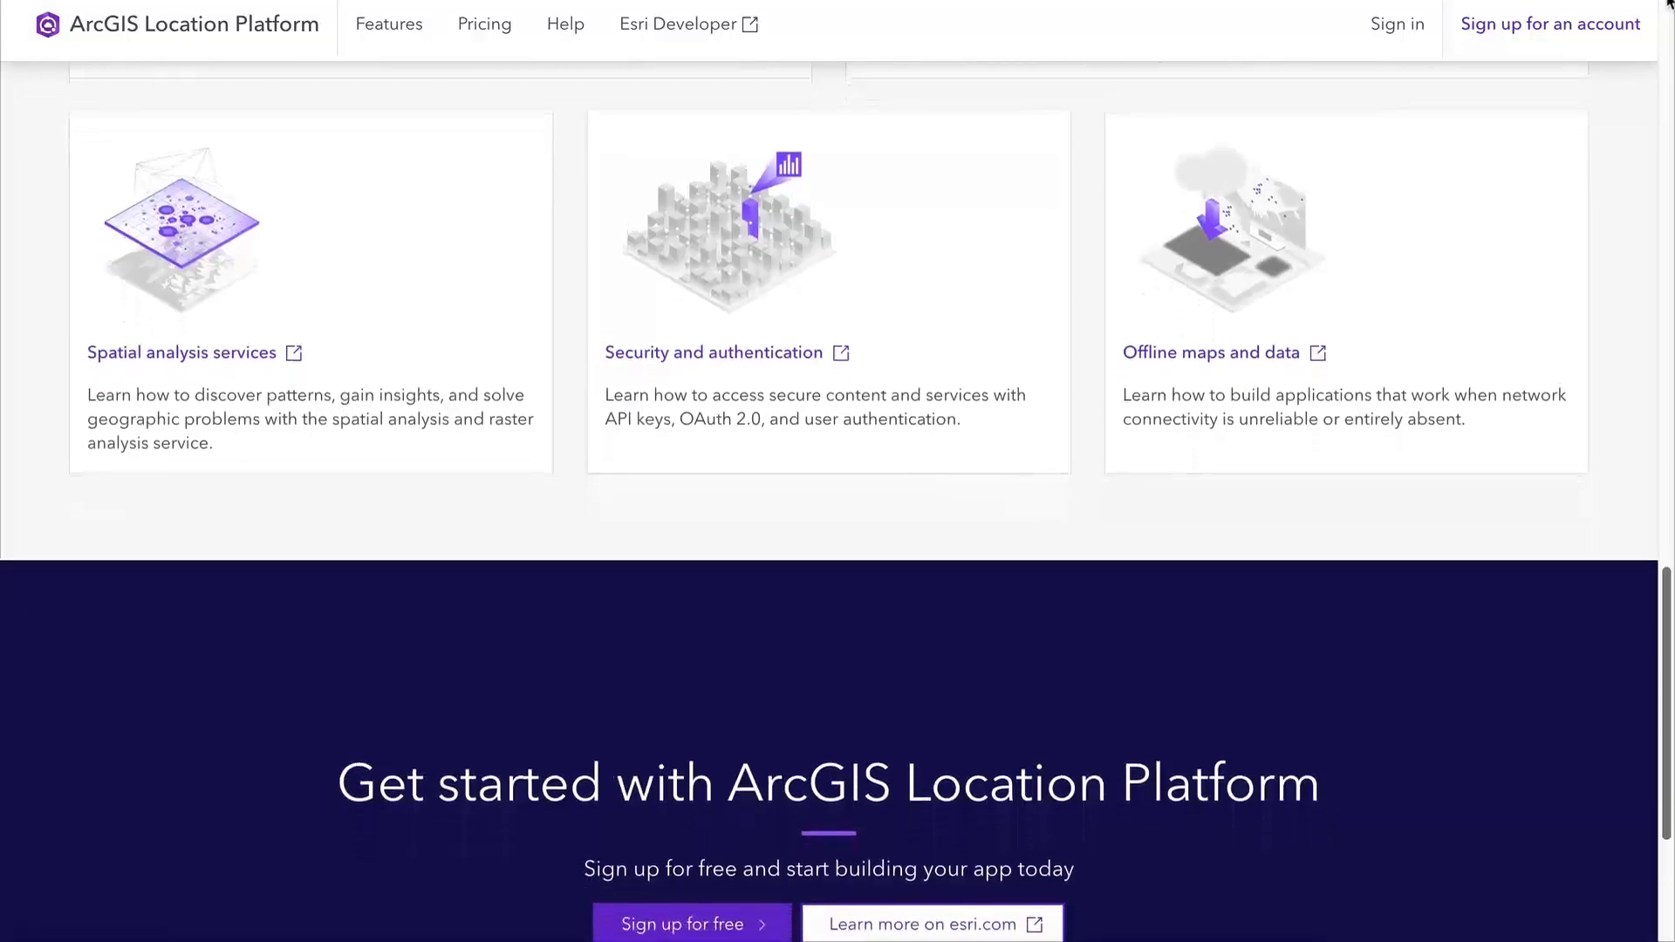
scroll(1669, 4, down, 3)
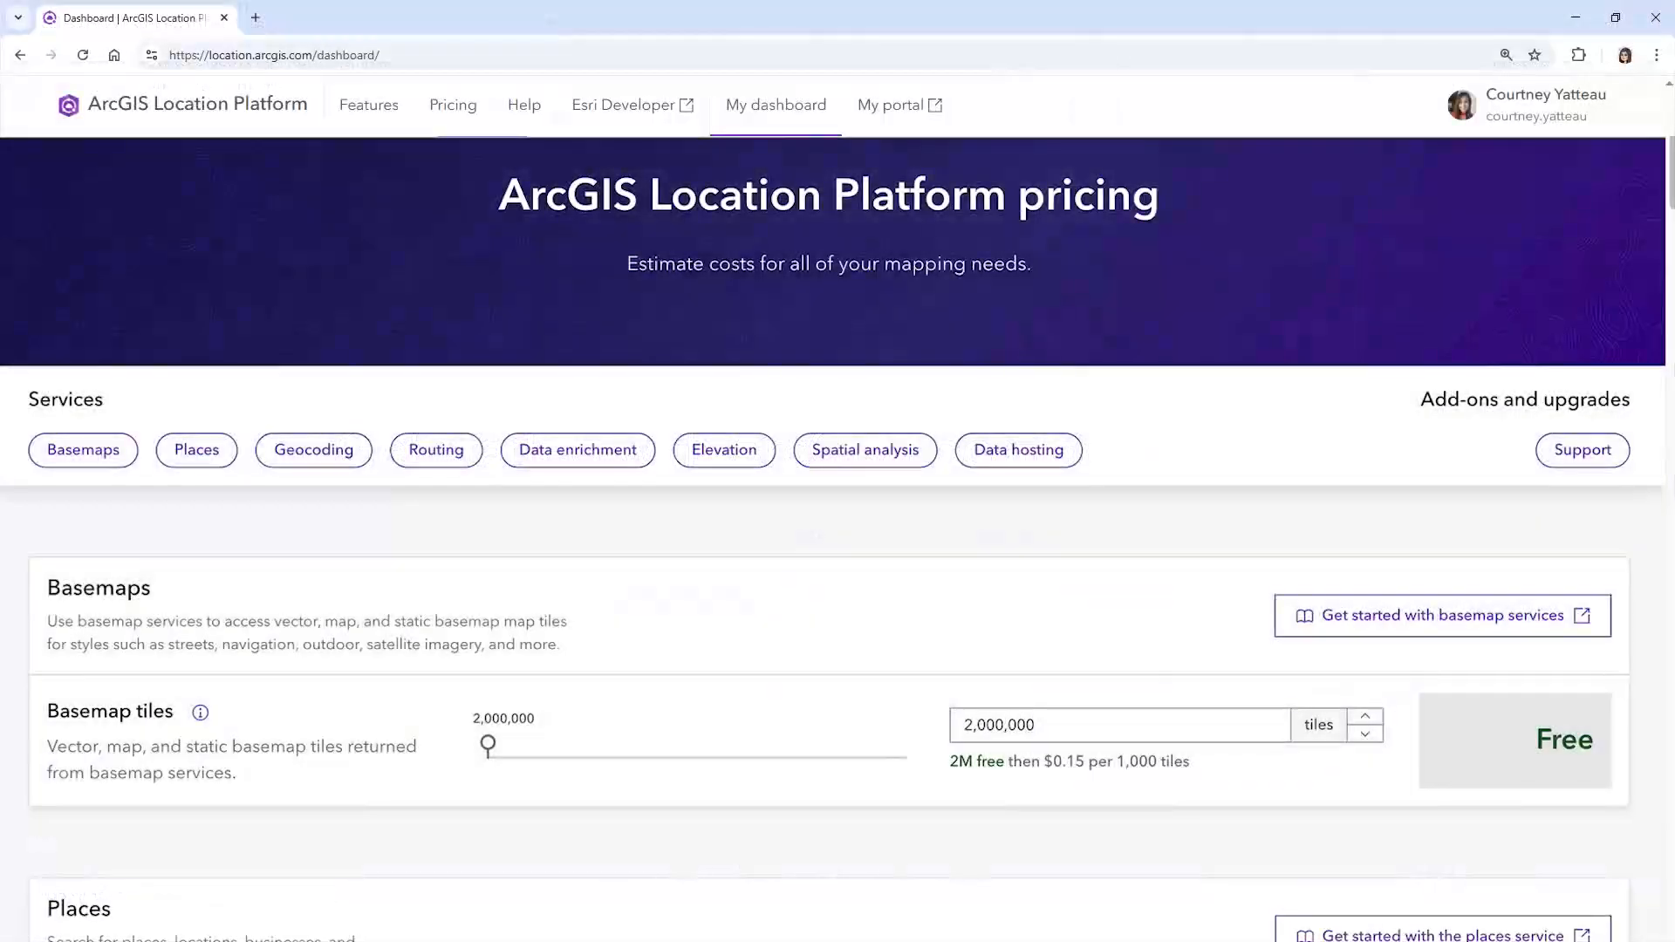
Step: Review the pricing for the basemaps, places, geocoding and routing services
scroll(832, 541, down, 4)
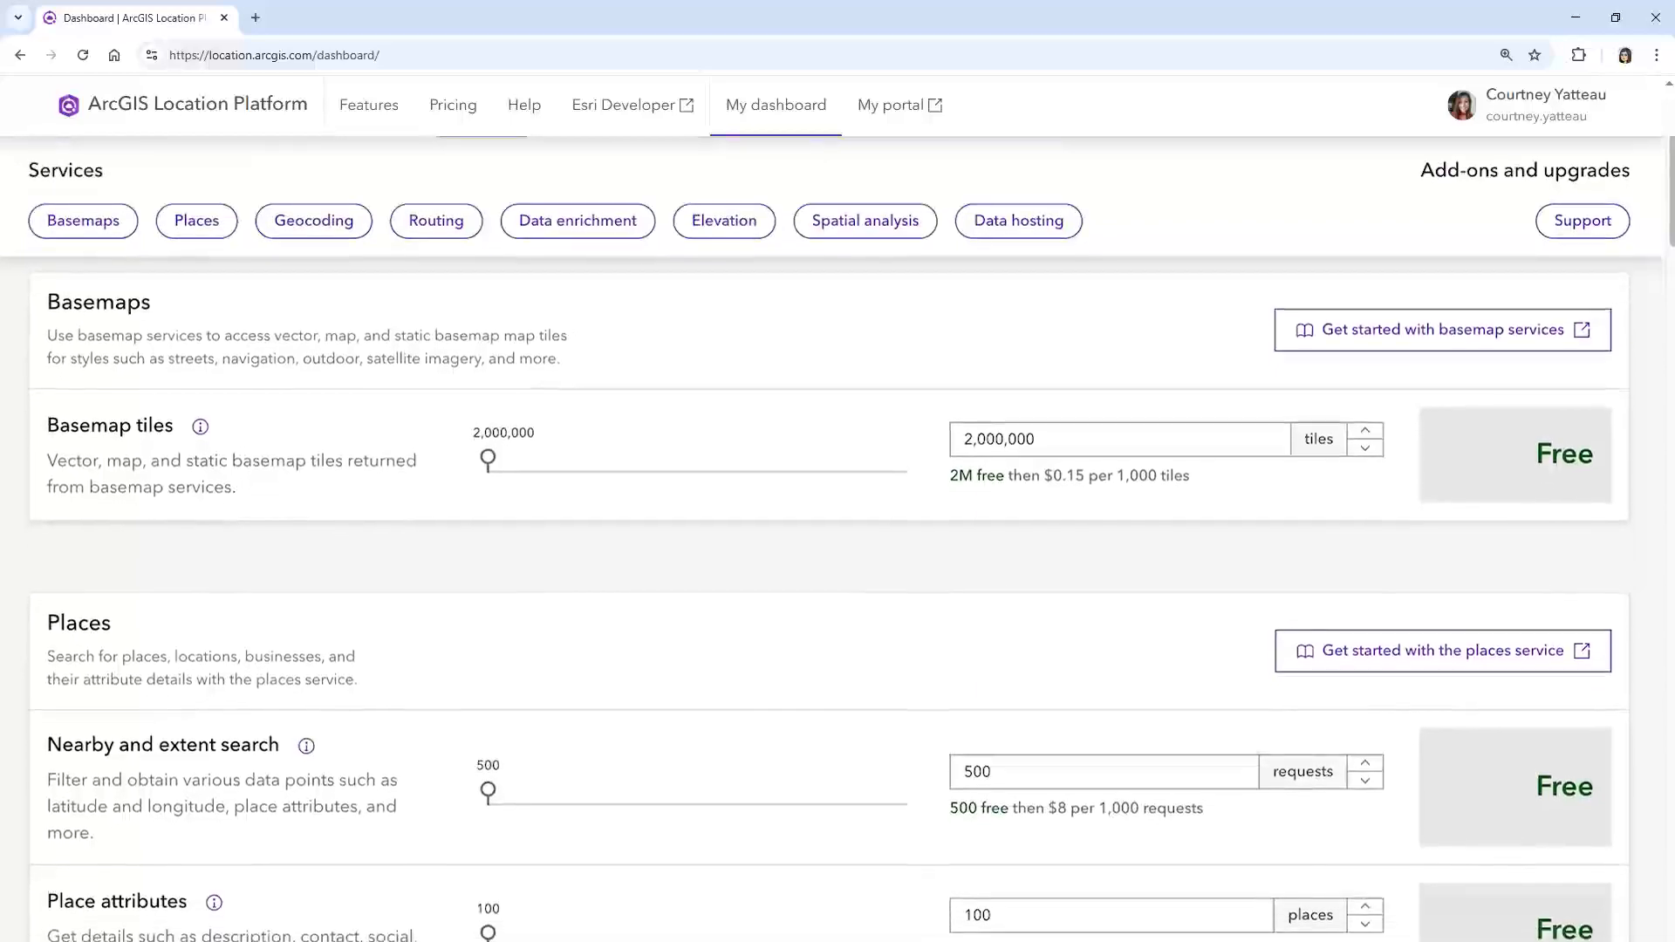
scroll(833, 541, down, 4)
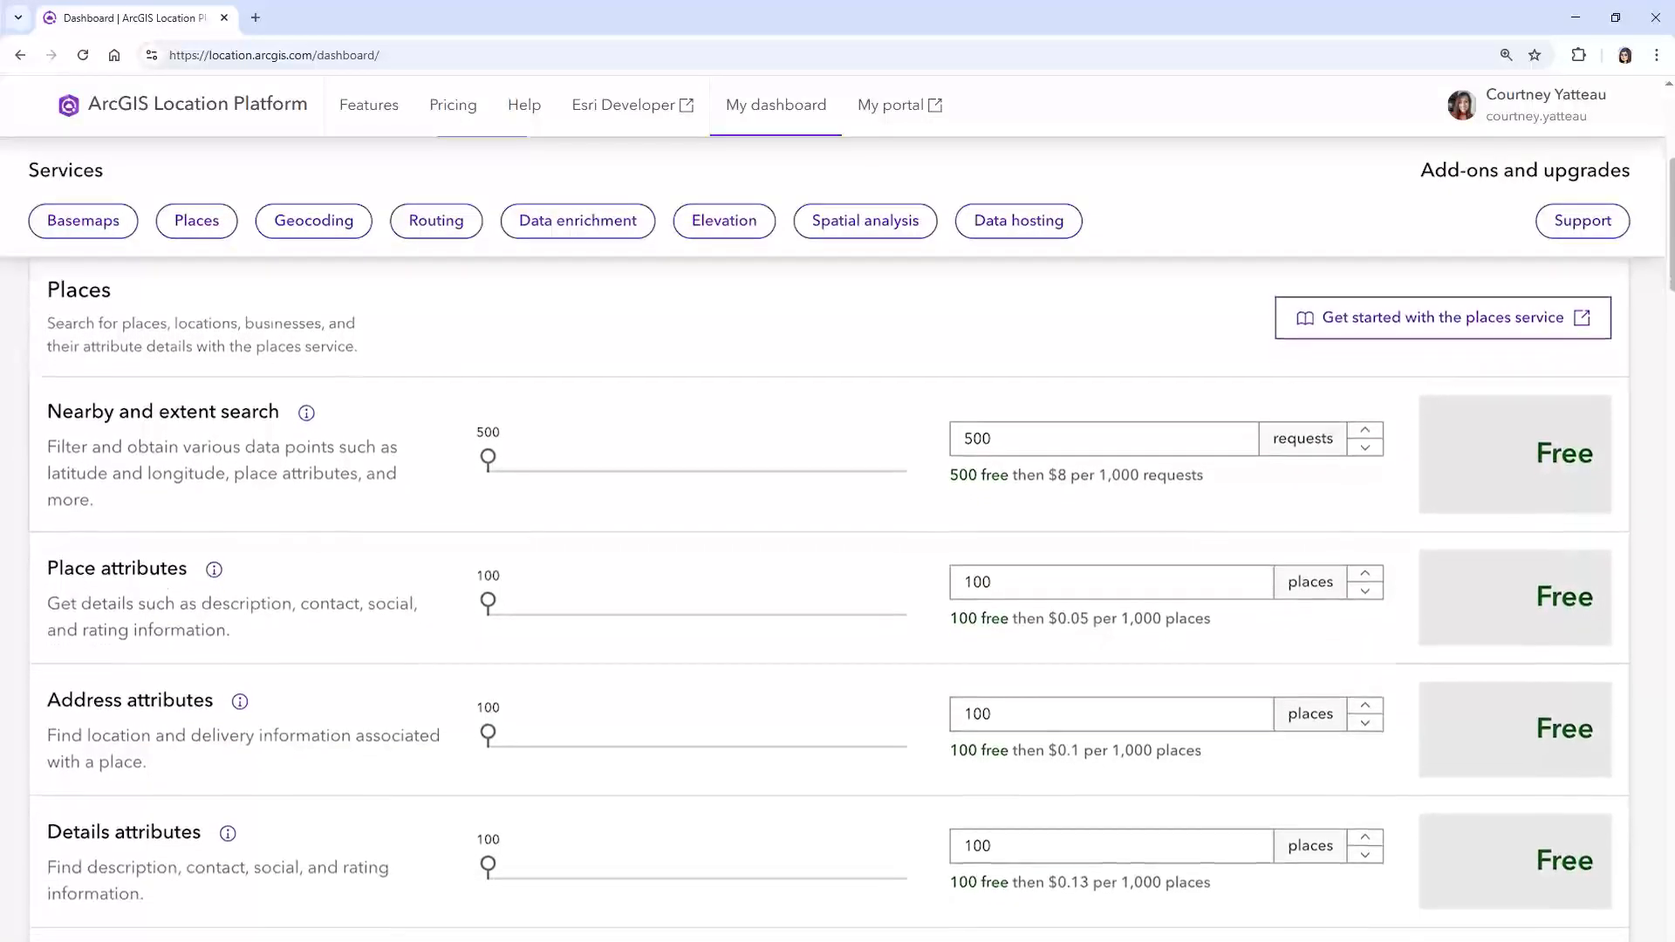
scroll(832, 541, down, 4)
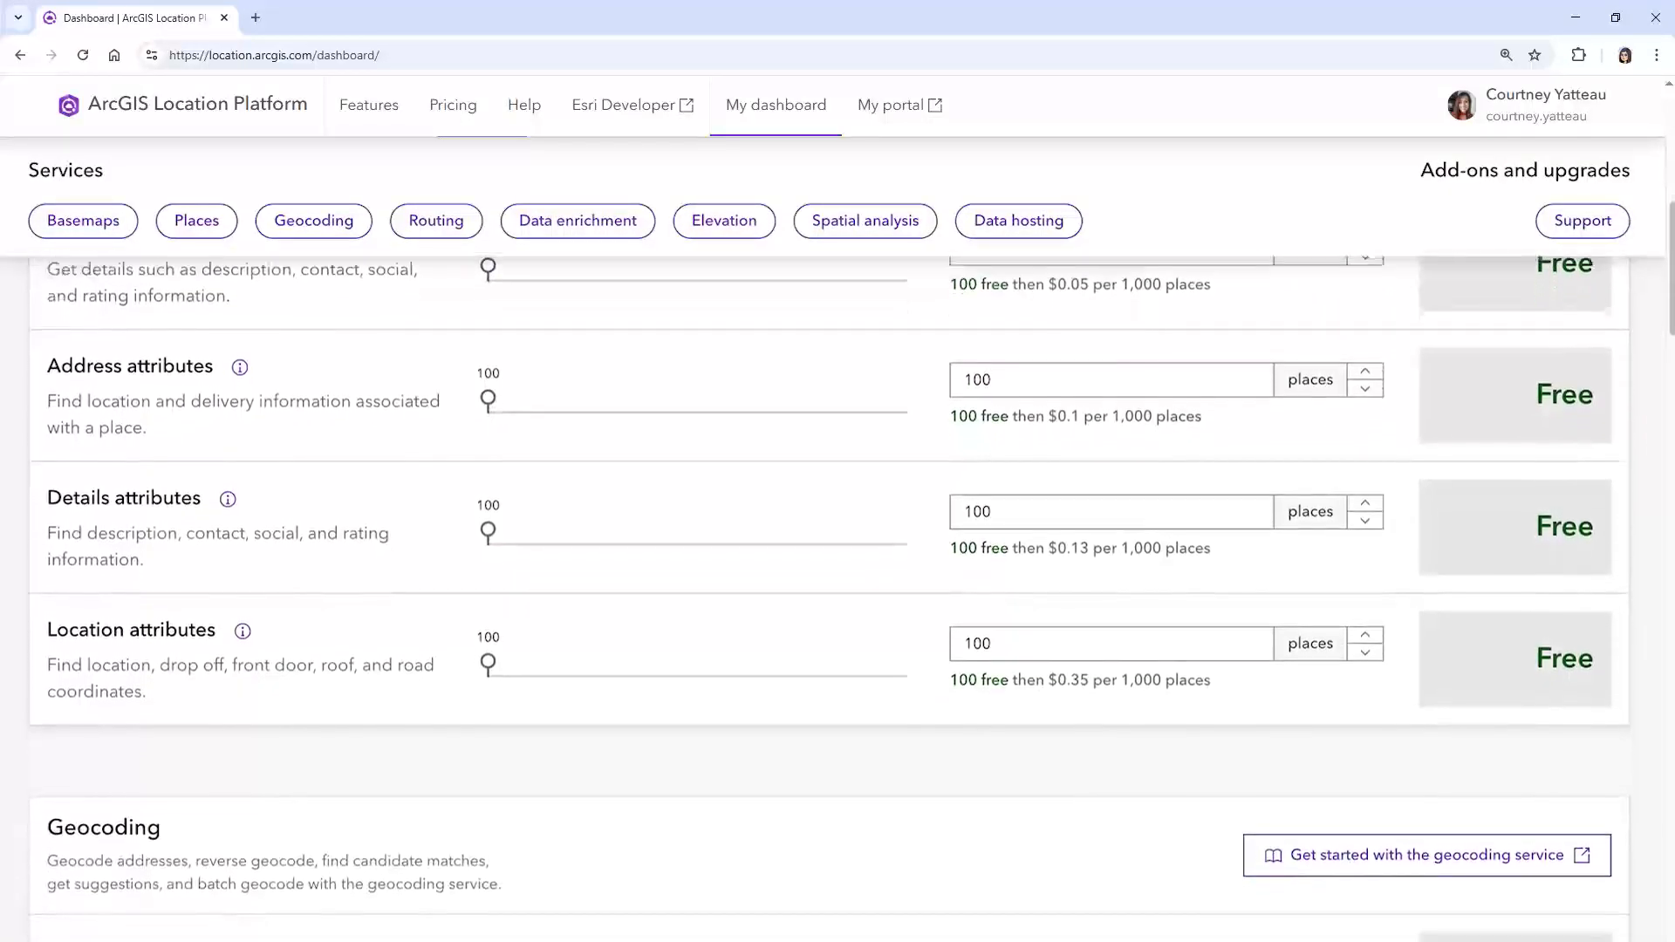
scroll(833, 541, down, 4)
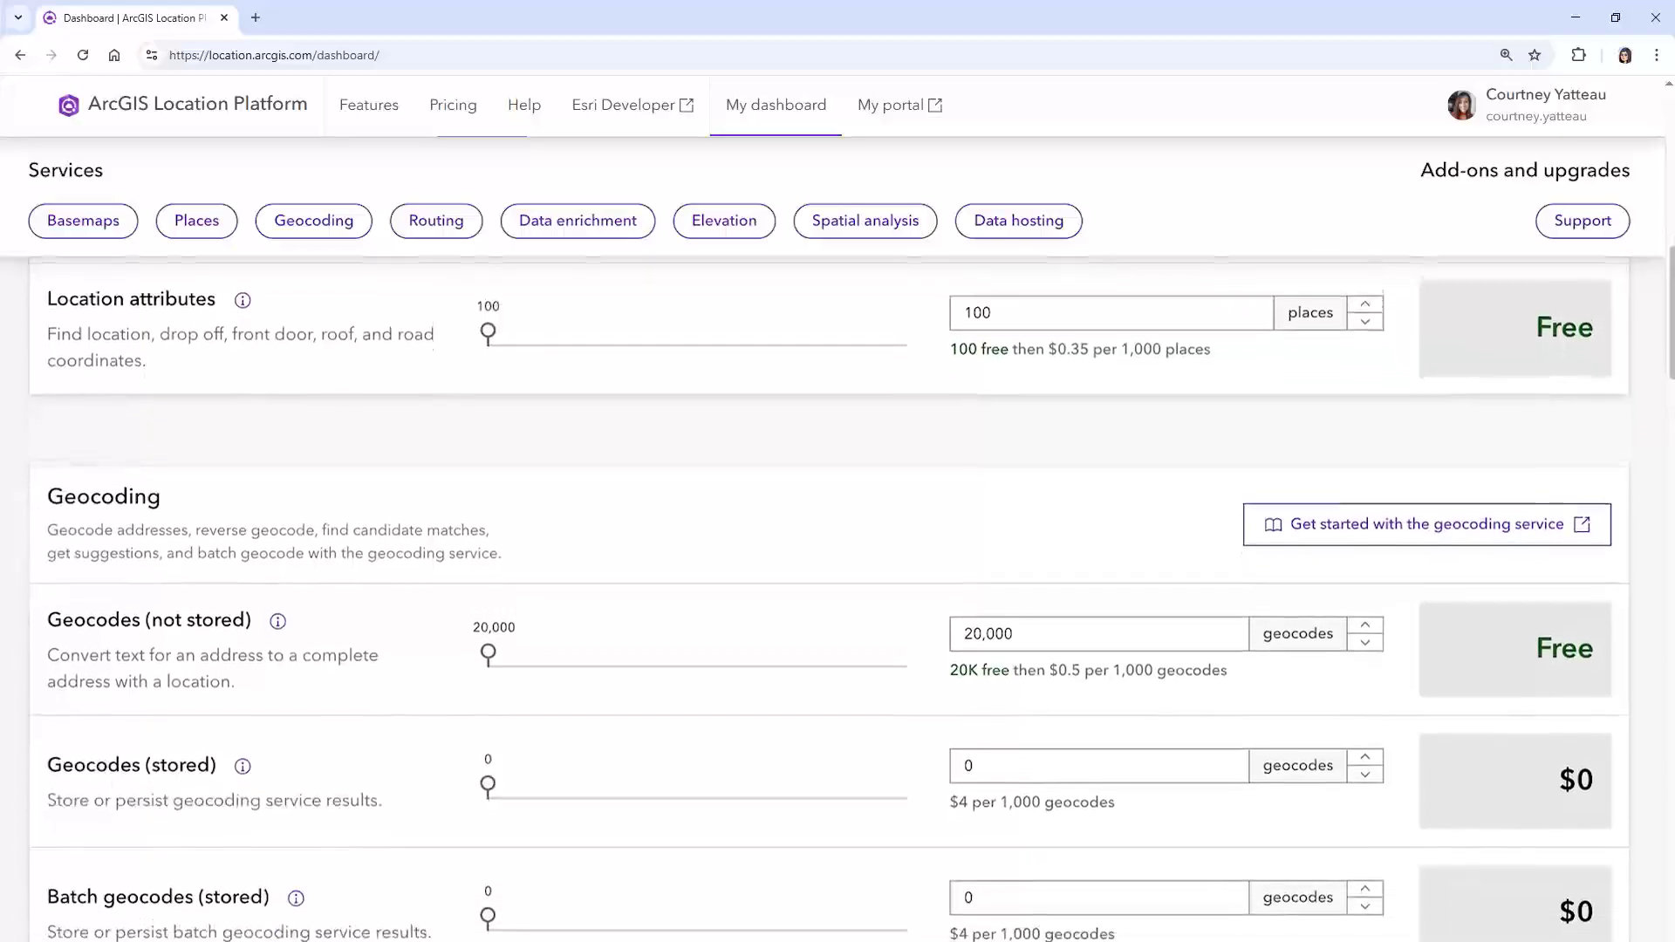
scroll(832, 541, down, 4)
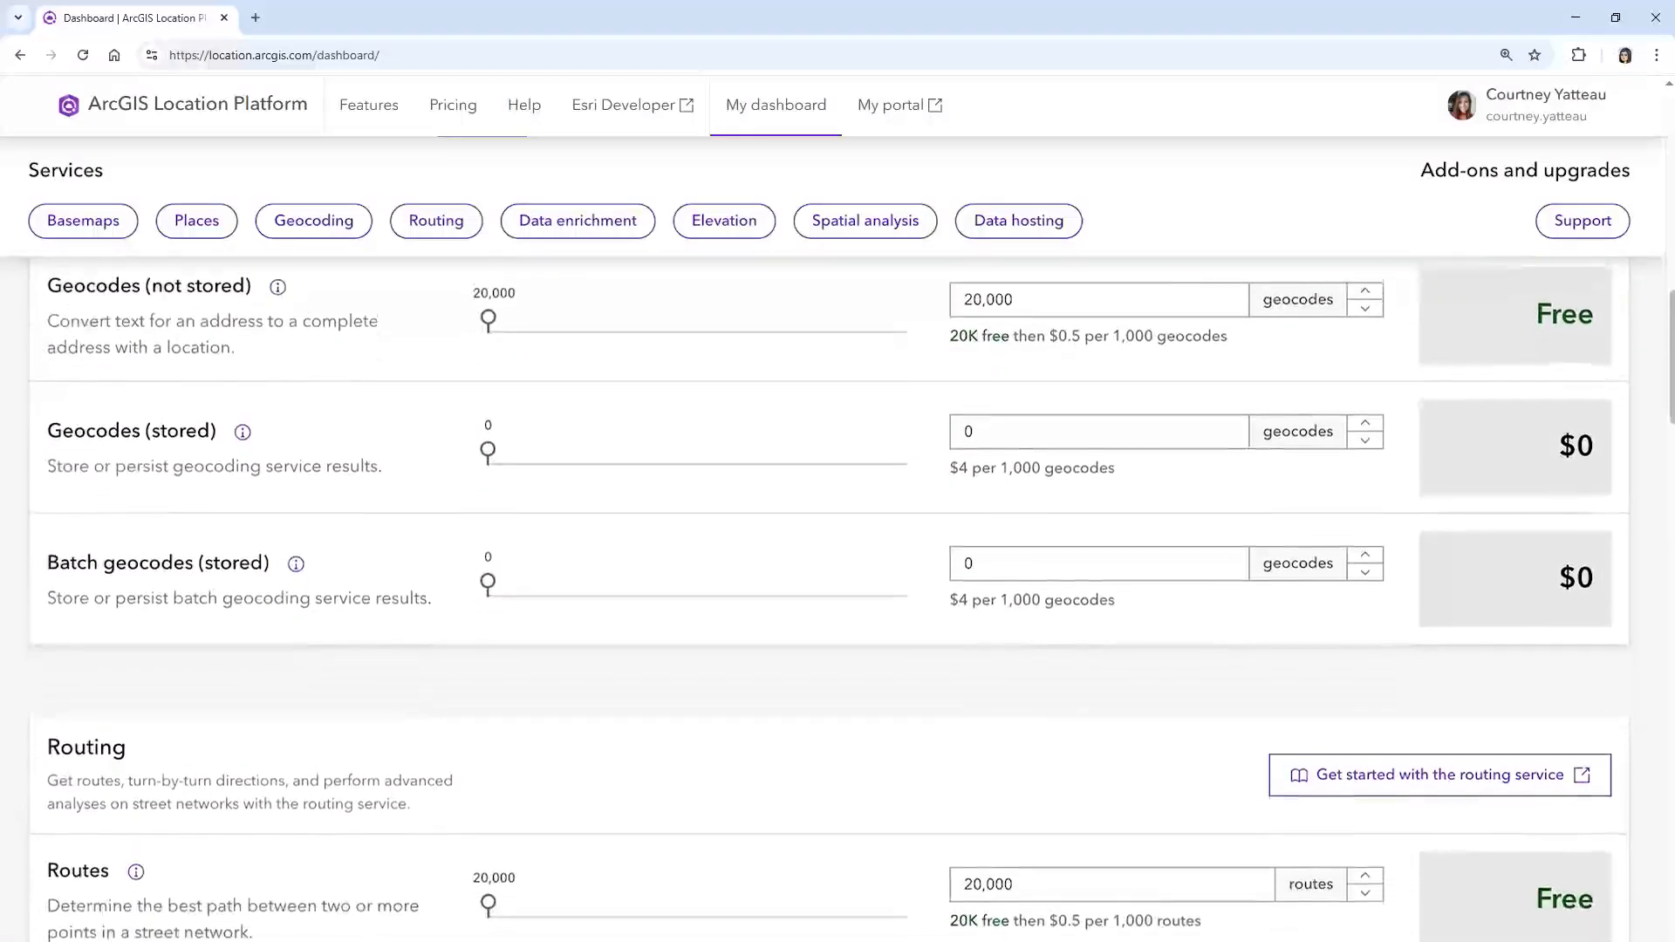
scroll(832, 541, down, 4)
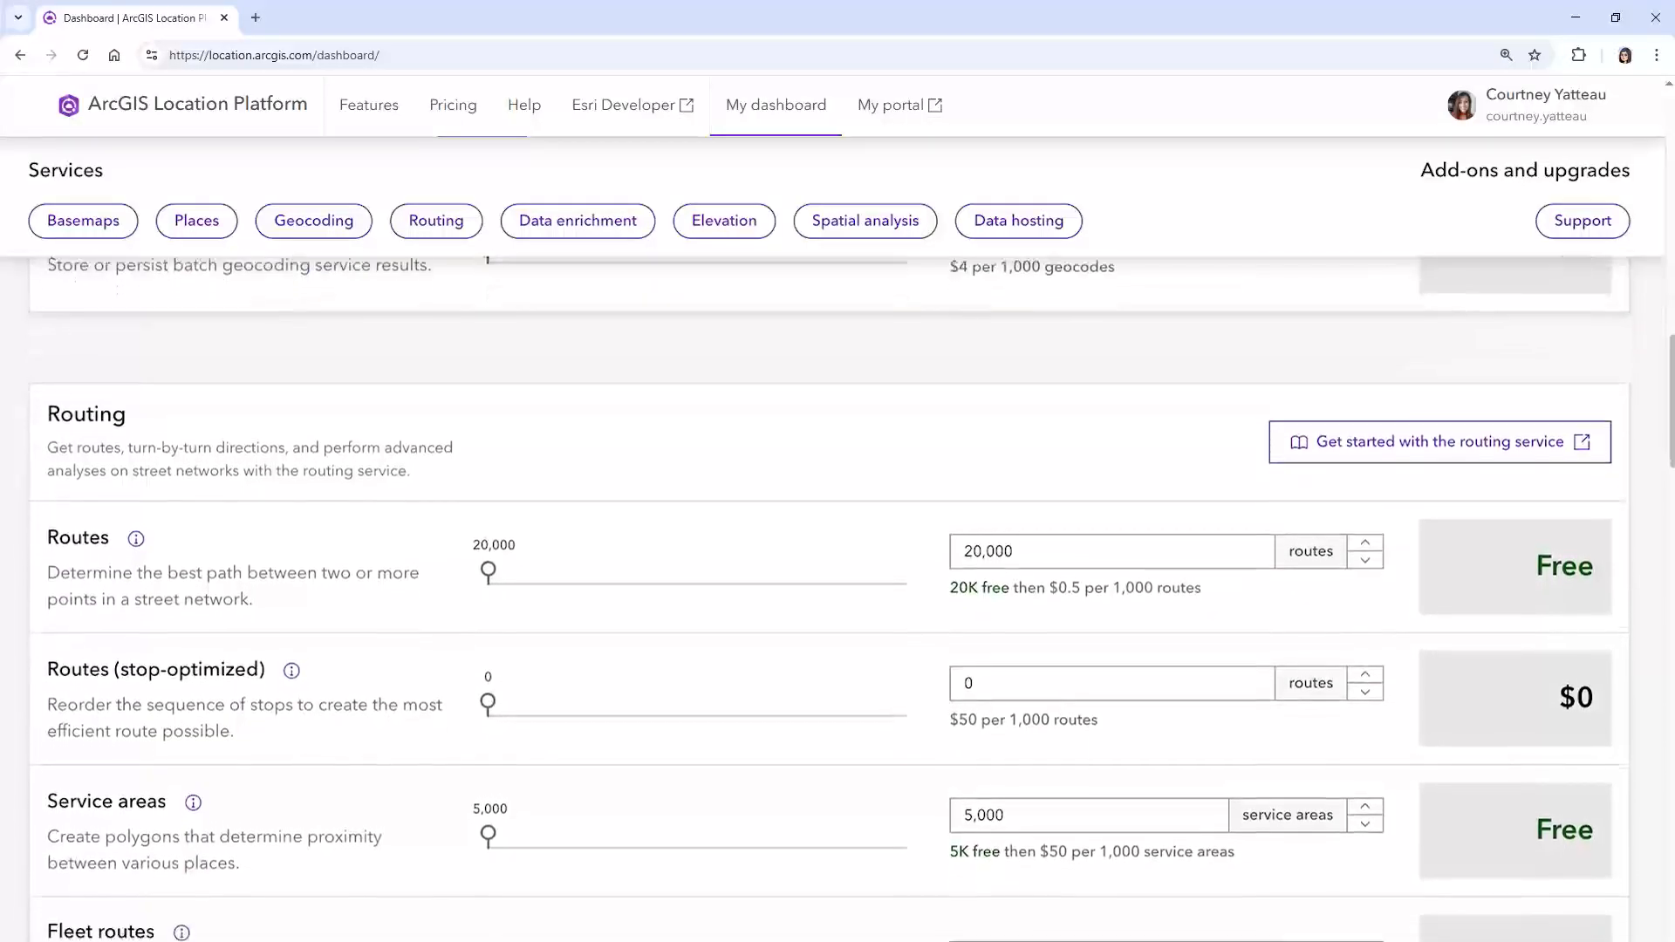
scroll(833, 541, down, 4)
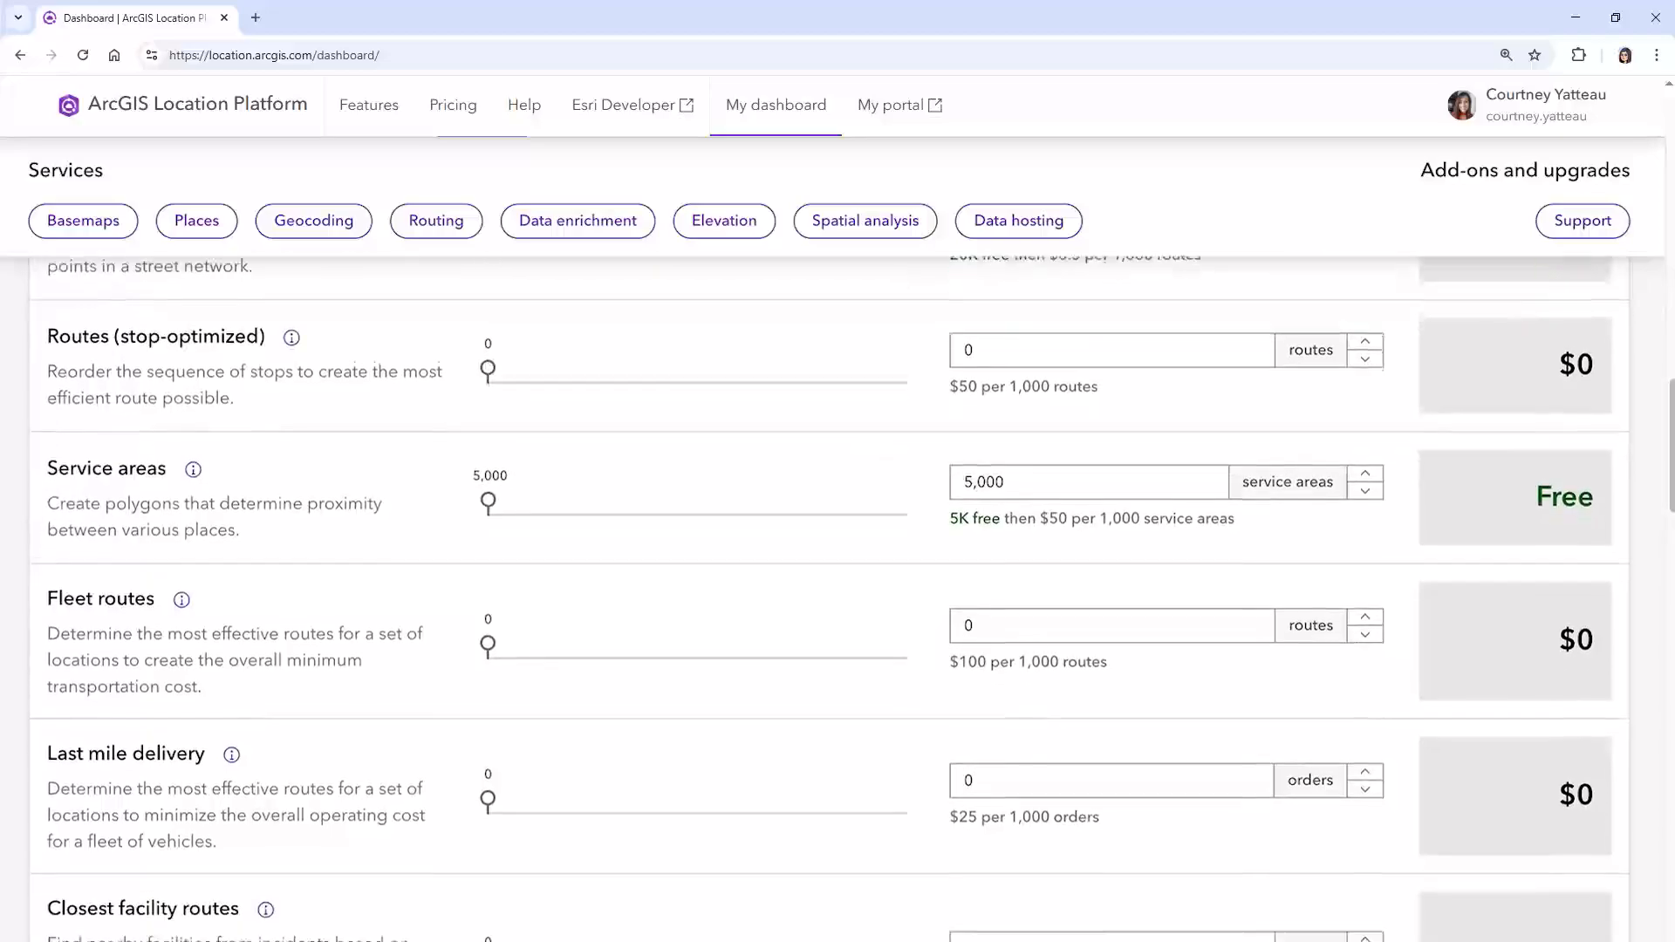
scroll(832, 541, down, 1)
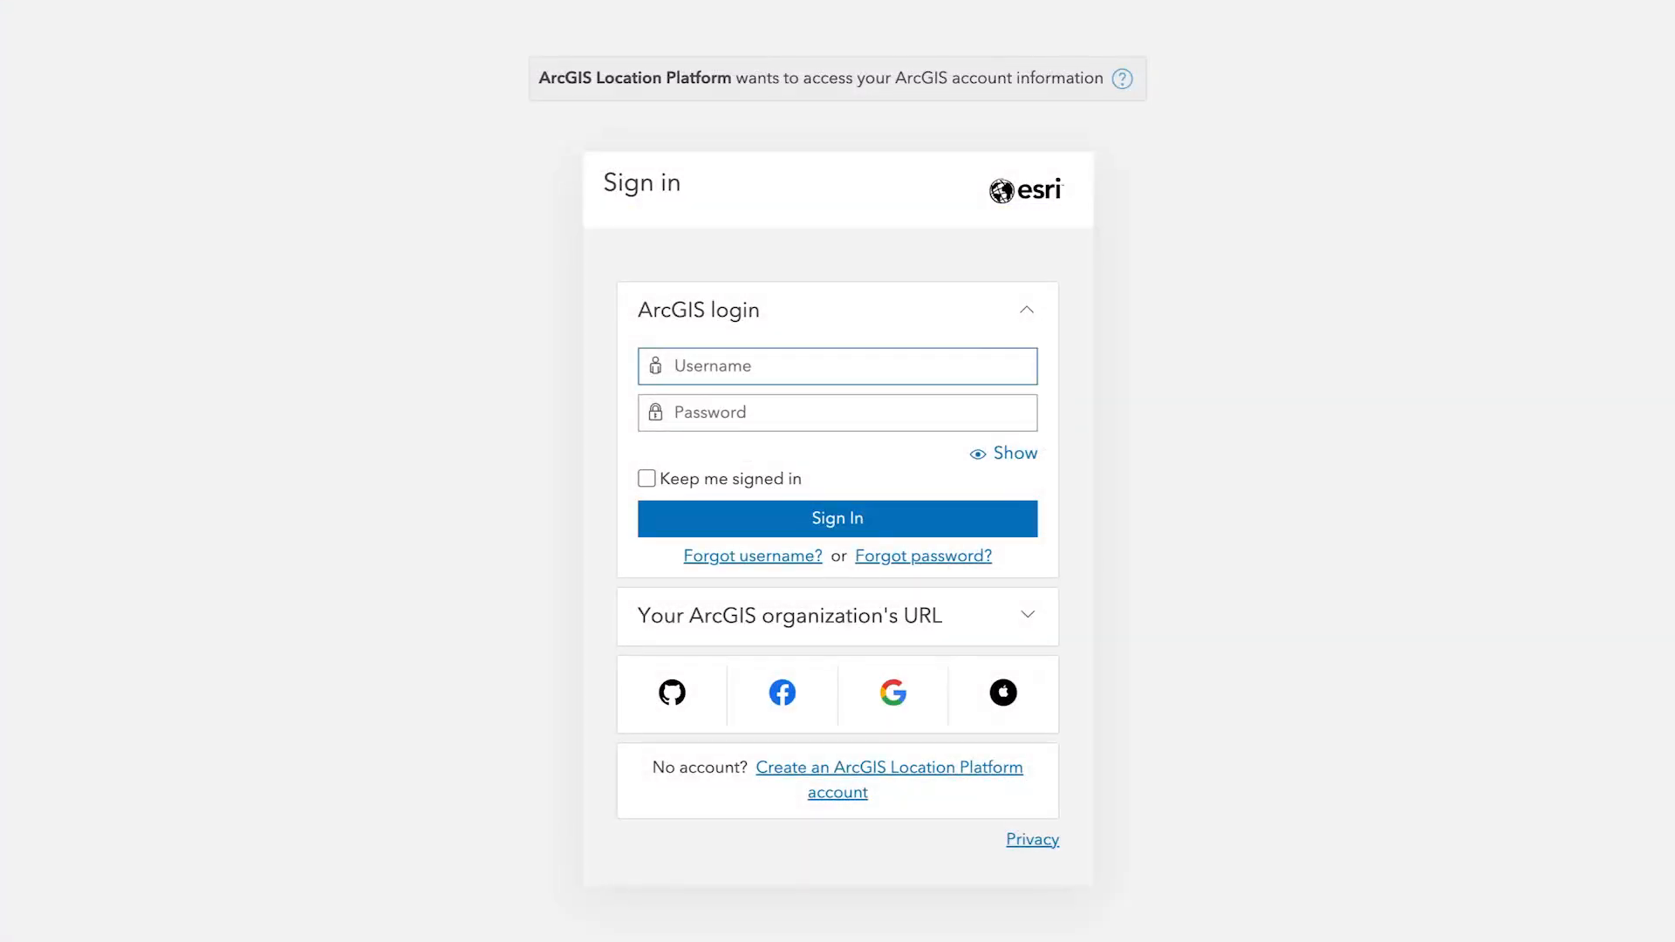
Step: Sign in with the ArcGIS account's username and password
text([blurred])
key(Tab)
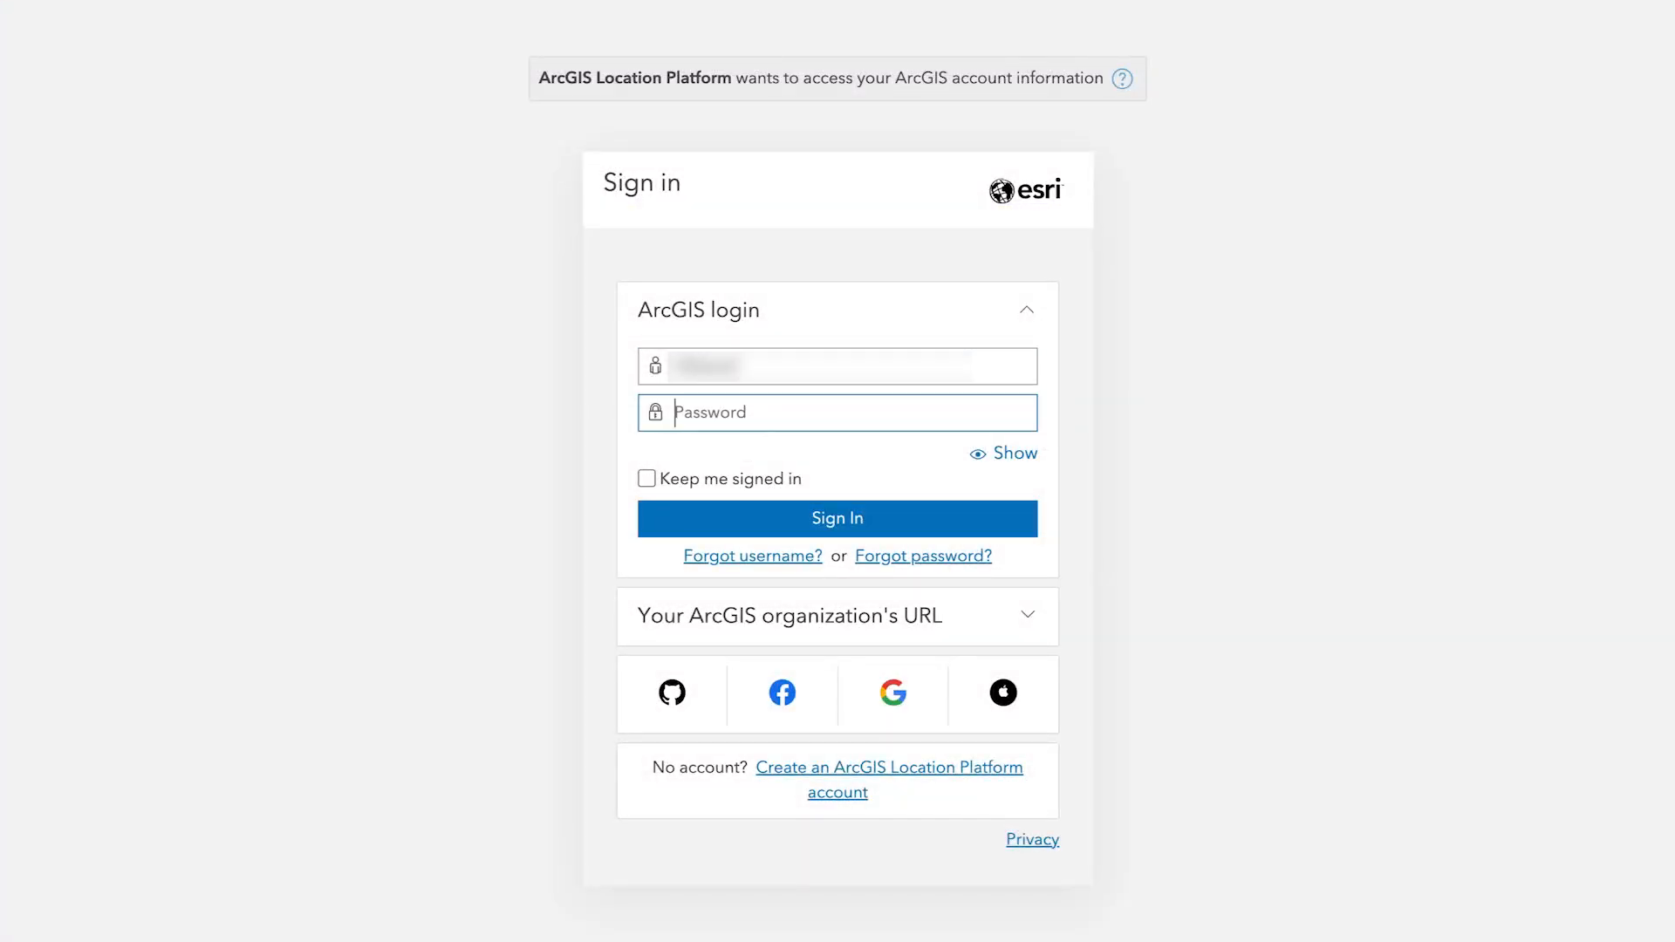
text(********)
key(Return)
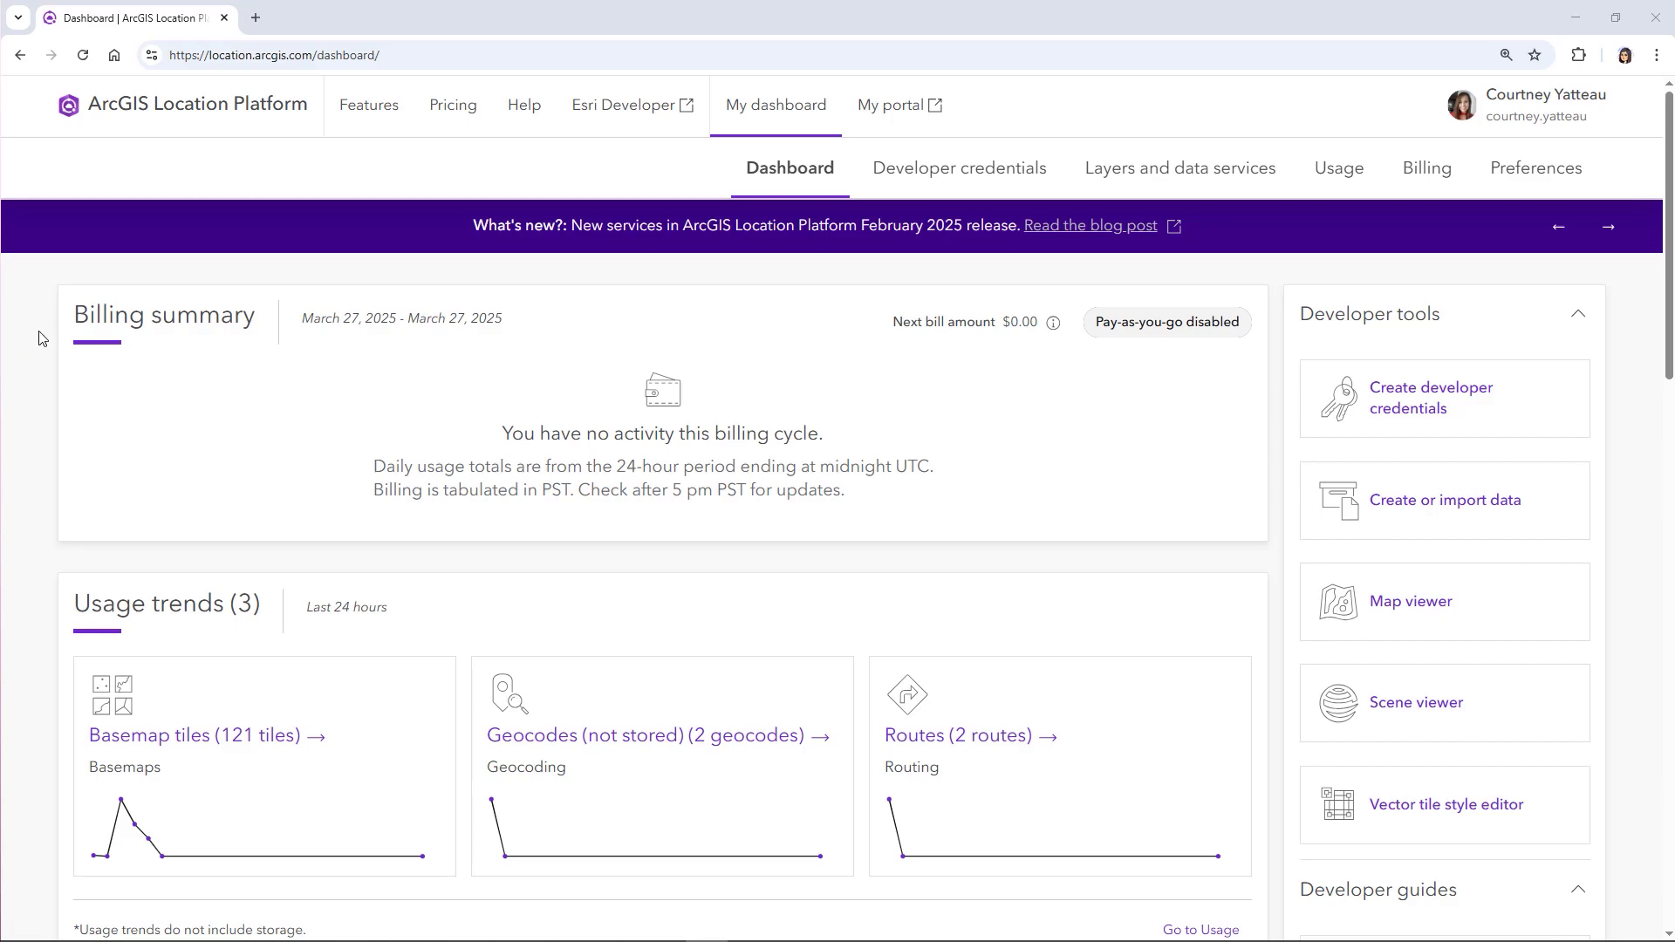
Step: Review the billing summary and usage trends sections of the dashboard
triple_click(144, 317)
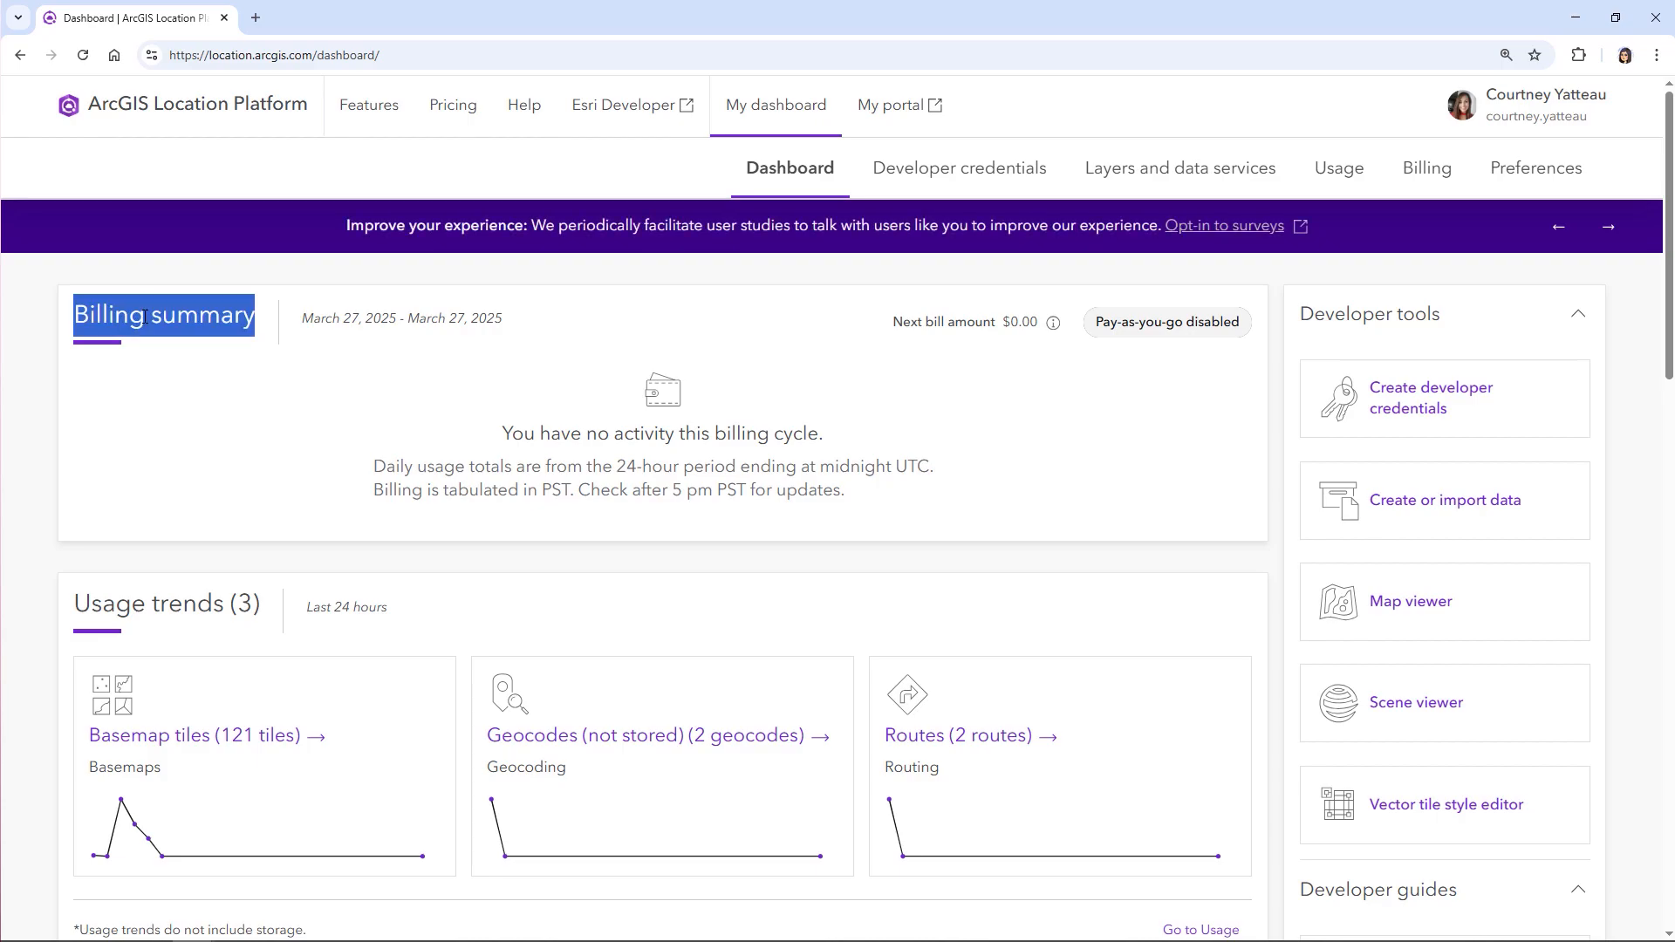
scroll(75, 399, down, 4)
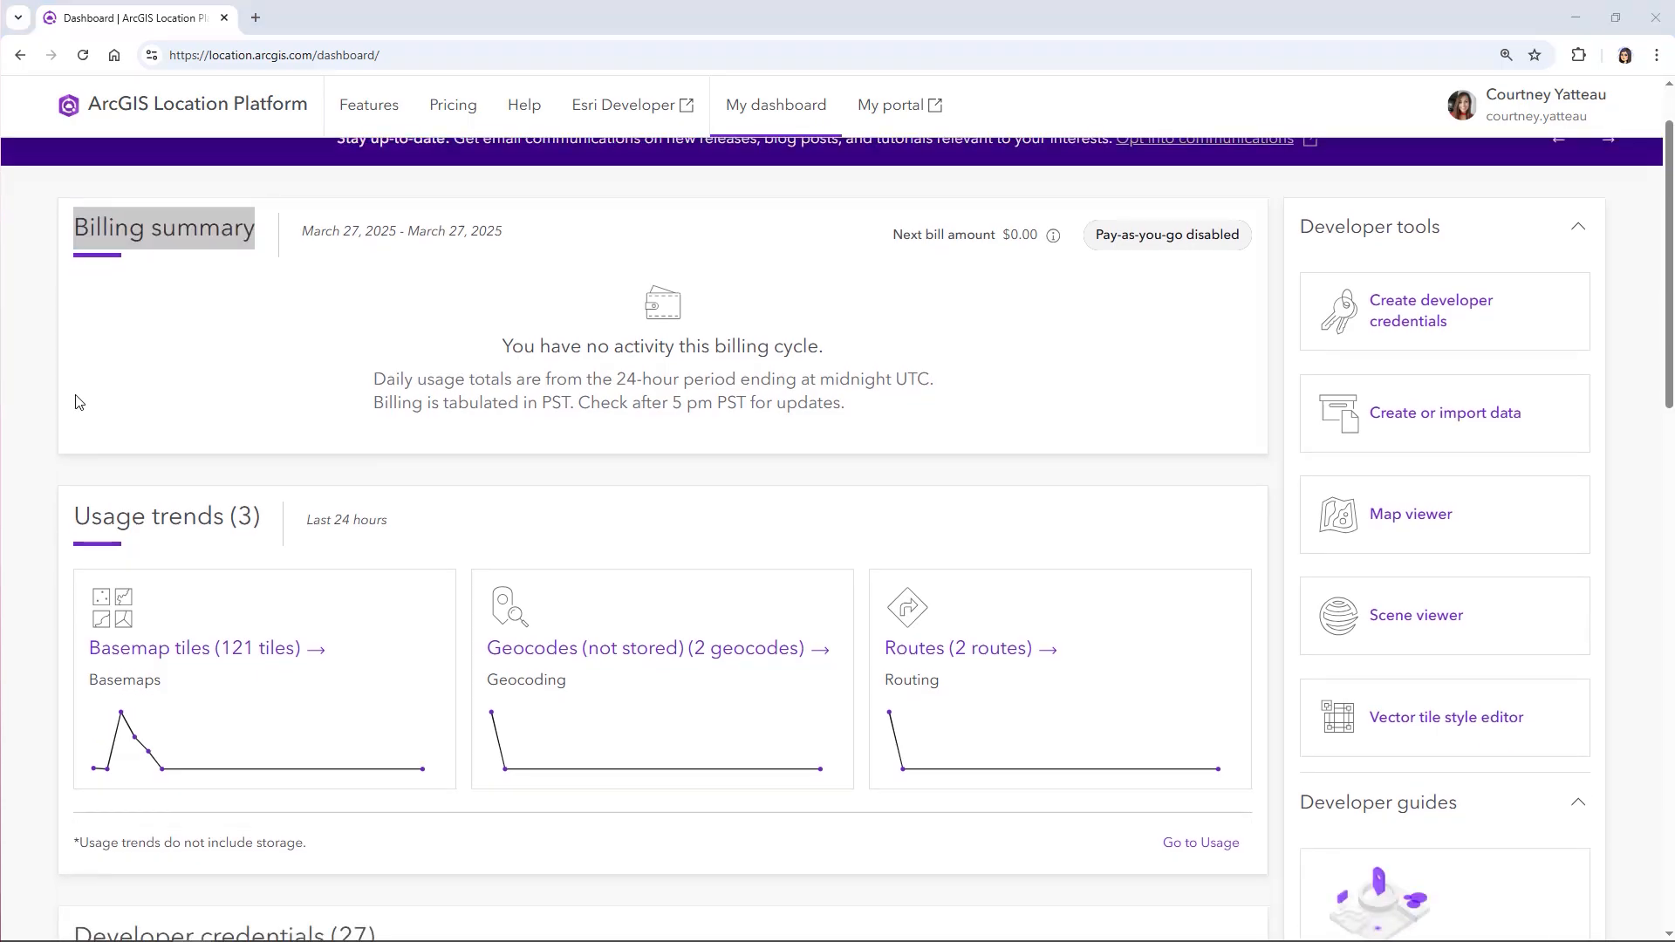
triple_click(174, 255)
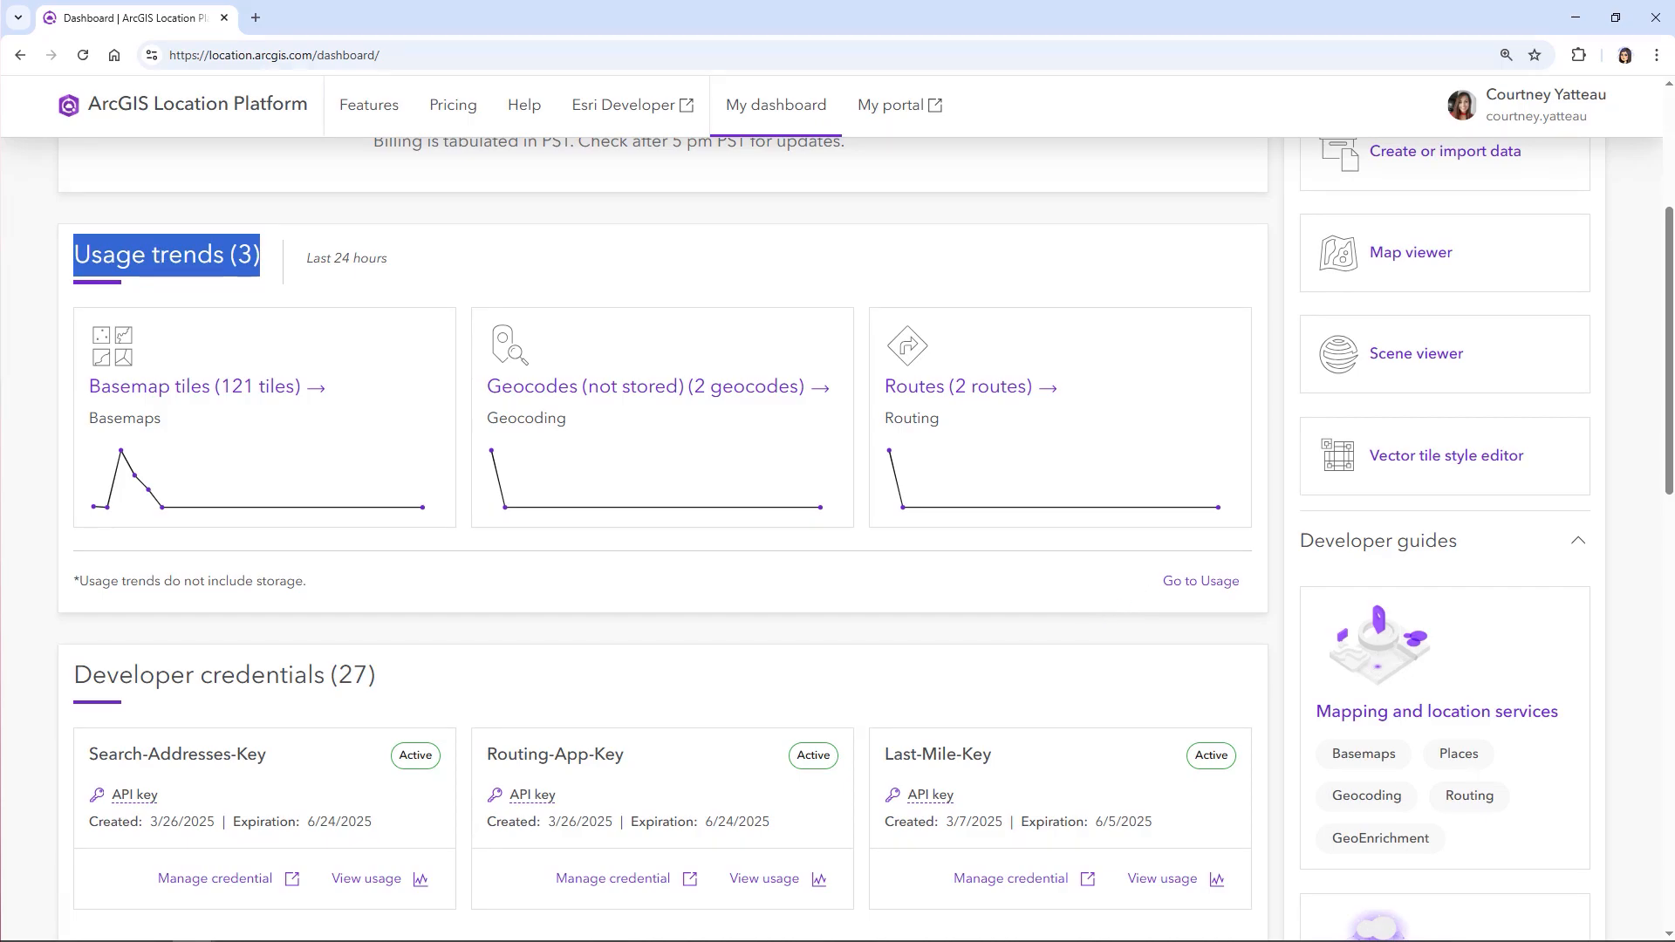
click(236, 352)
Step: Review the dashboard's developer credentials section and the layers and data services below it
scroll(236, 352, down, 4)
triple_click(216, 339)
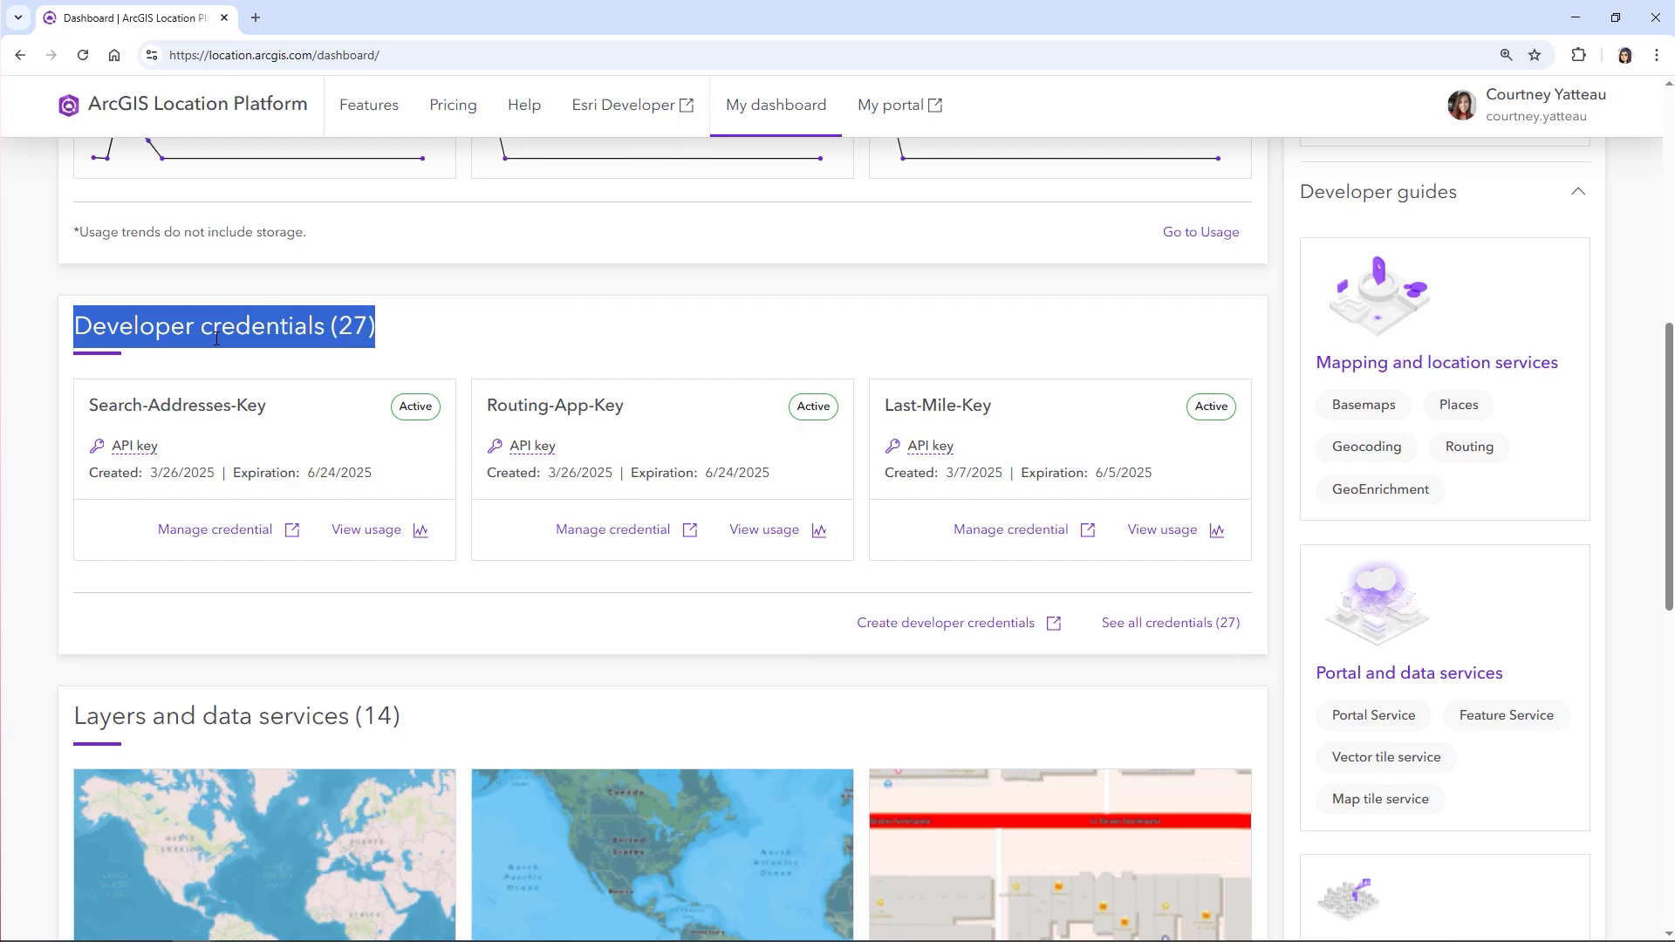
click(830, 643)
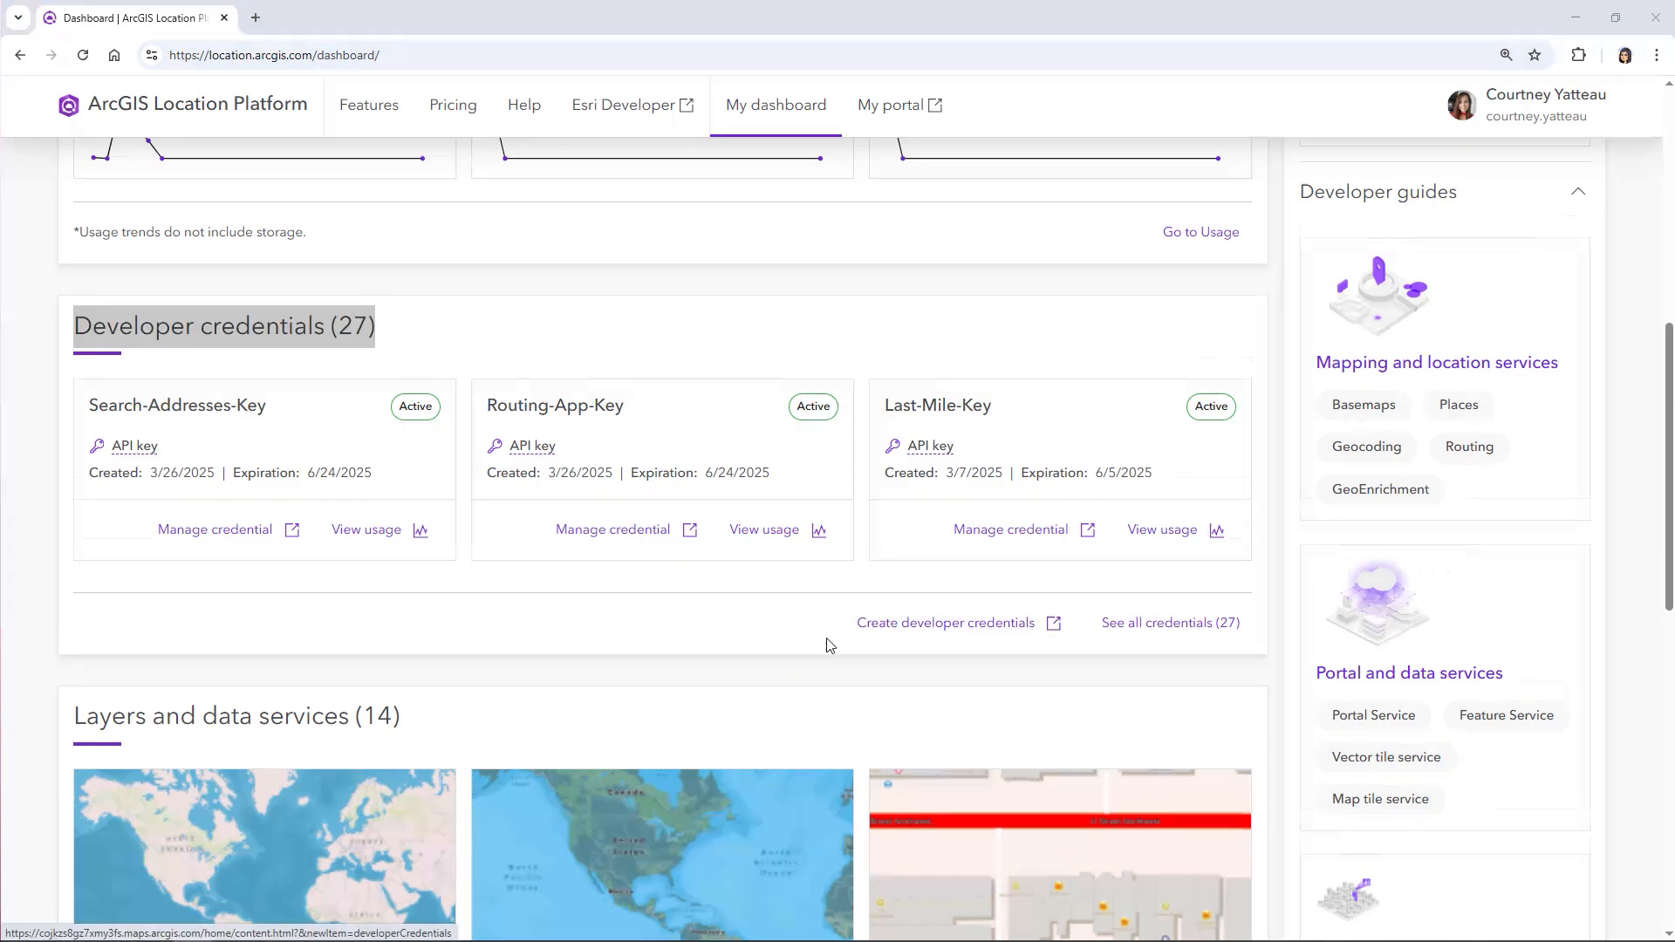
scroll(535, 573, down, 5)
triple_click(216, 281)
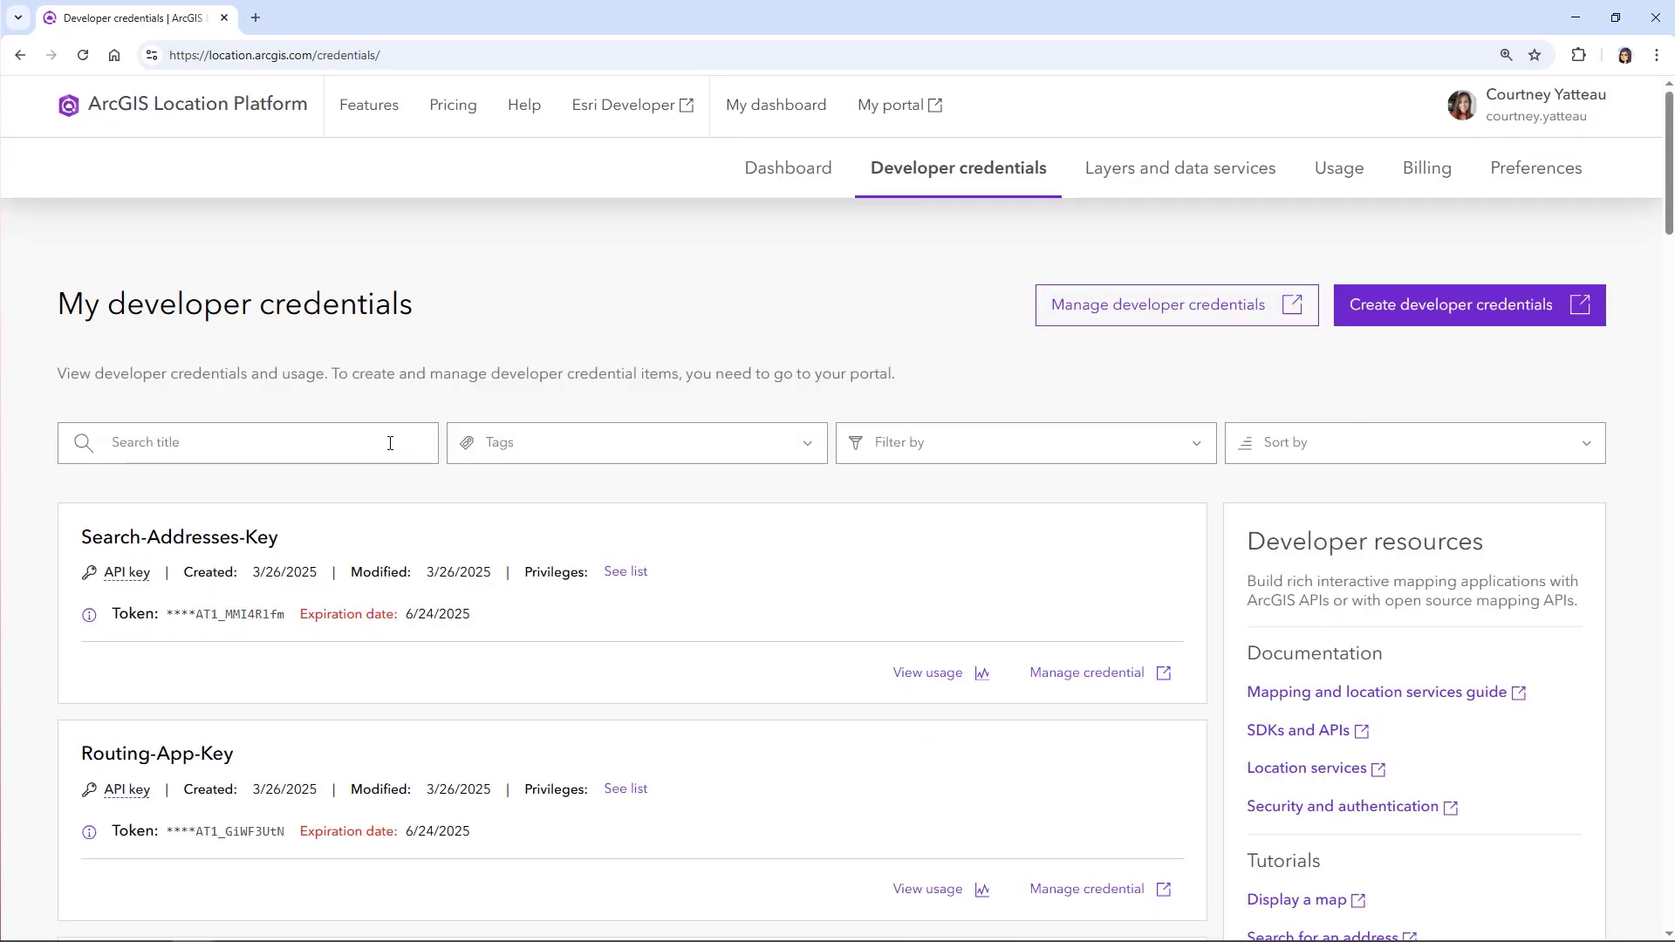
Step: View the tag, filter and sort options for the list of developer credentials, without applying any
click(628, 445)
click(1056, 445)
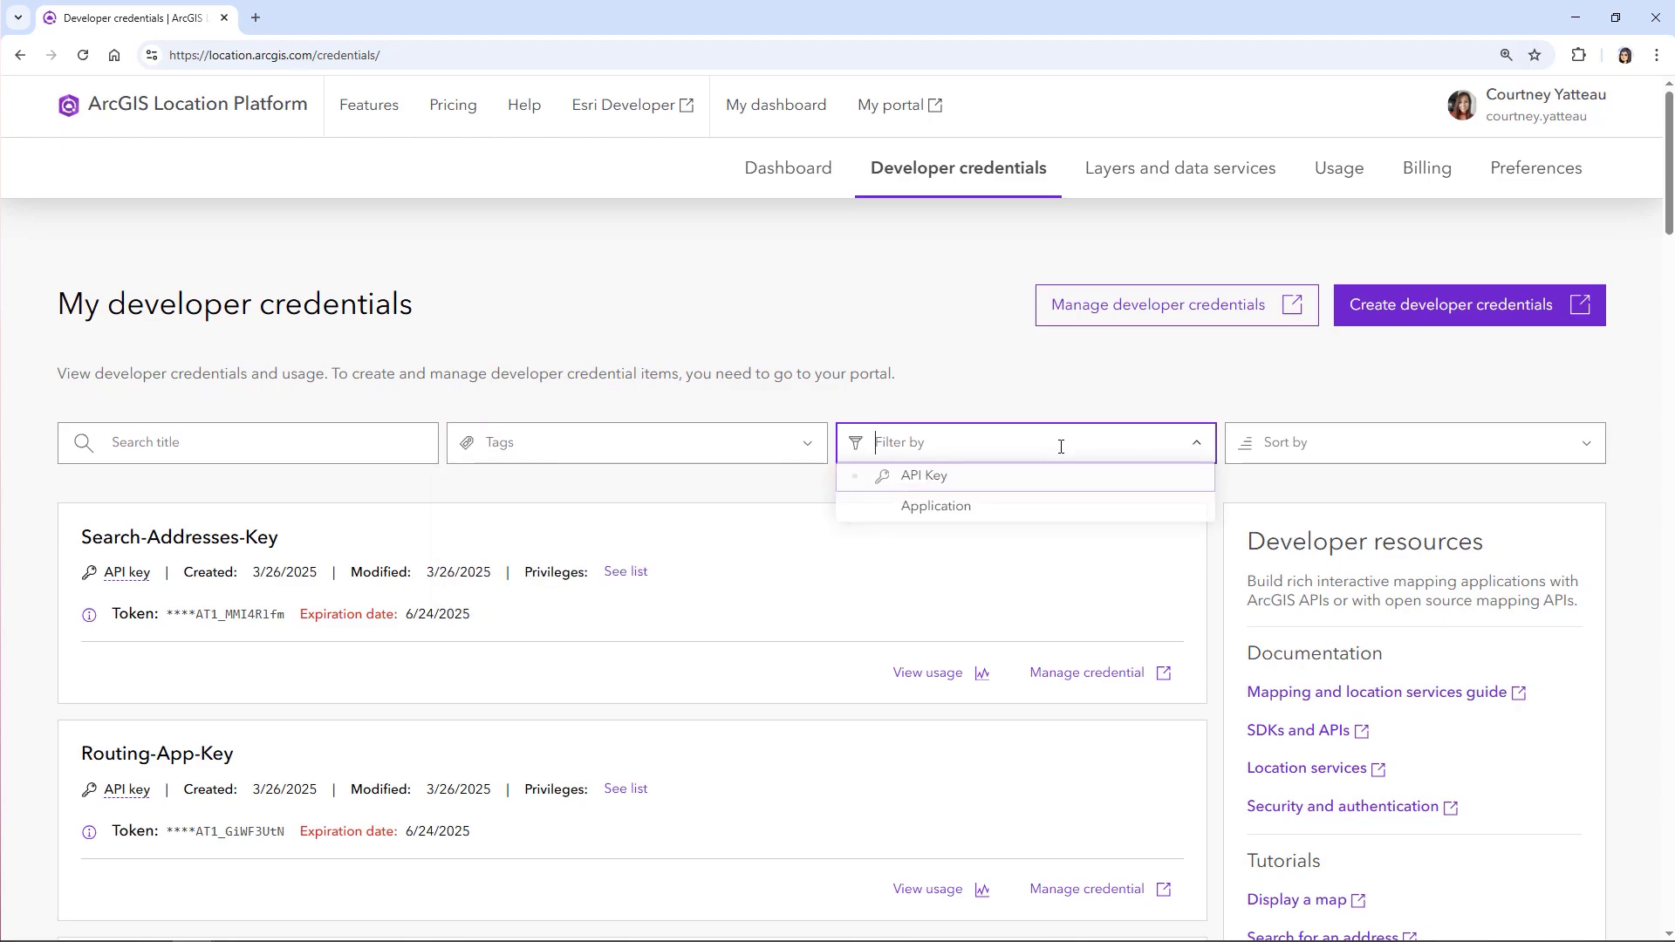
click(1341, 452)
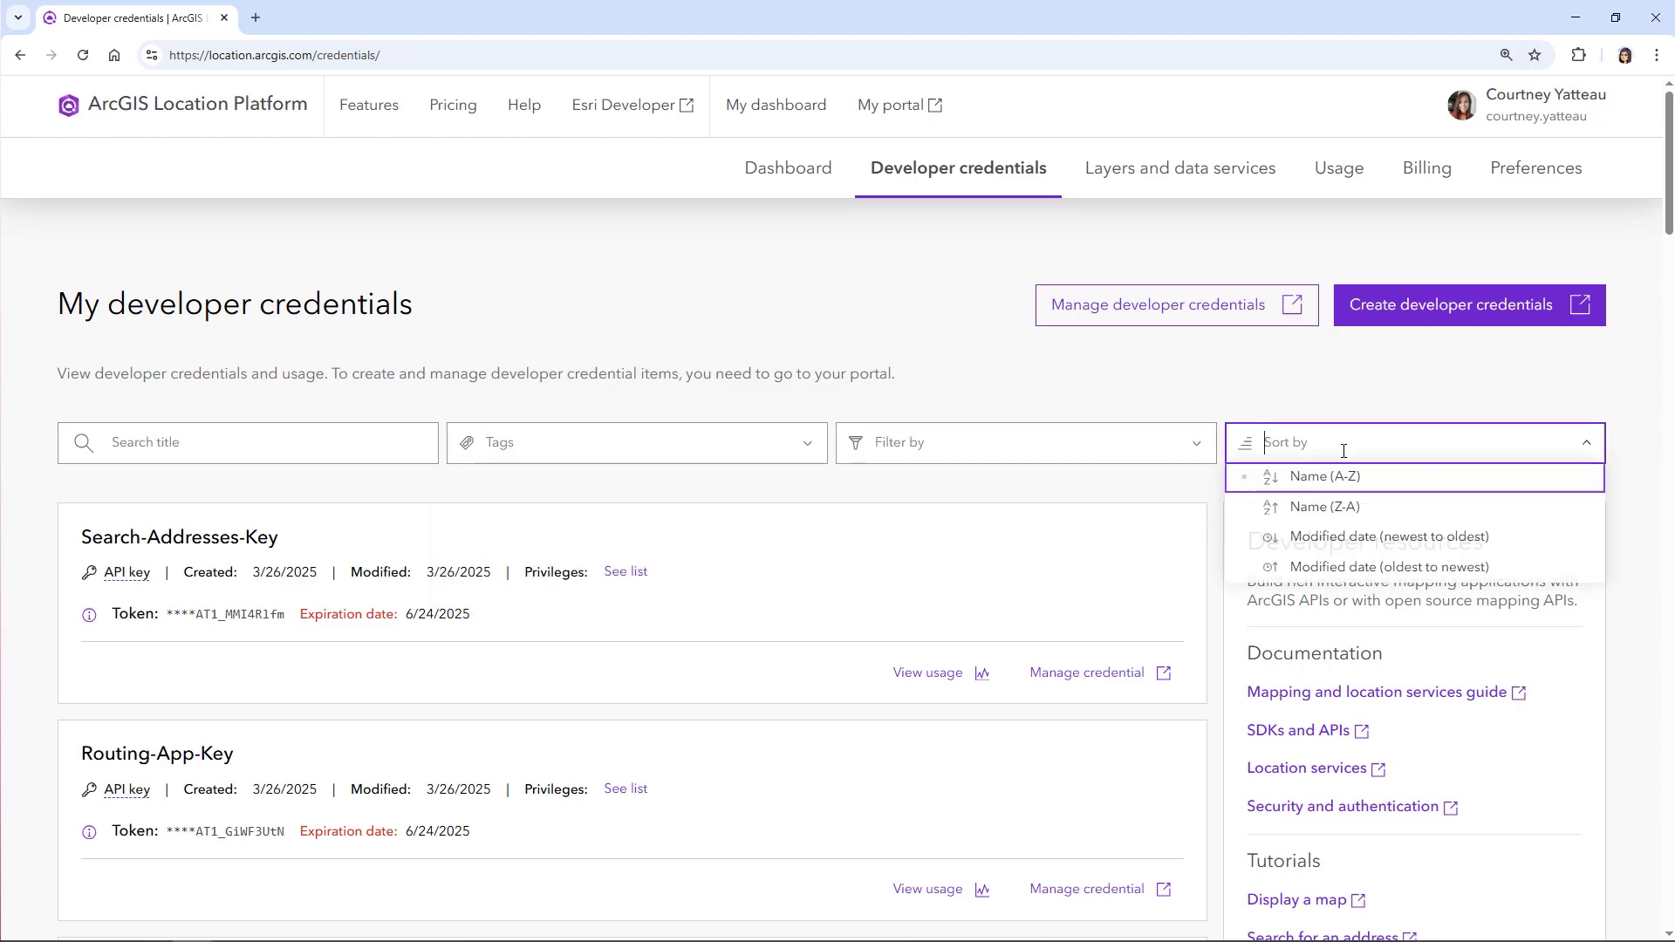
click(1444, 393)
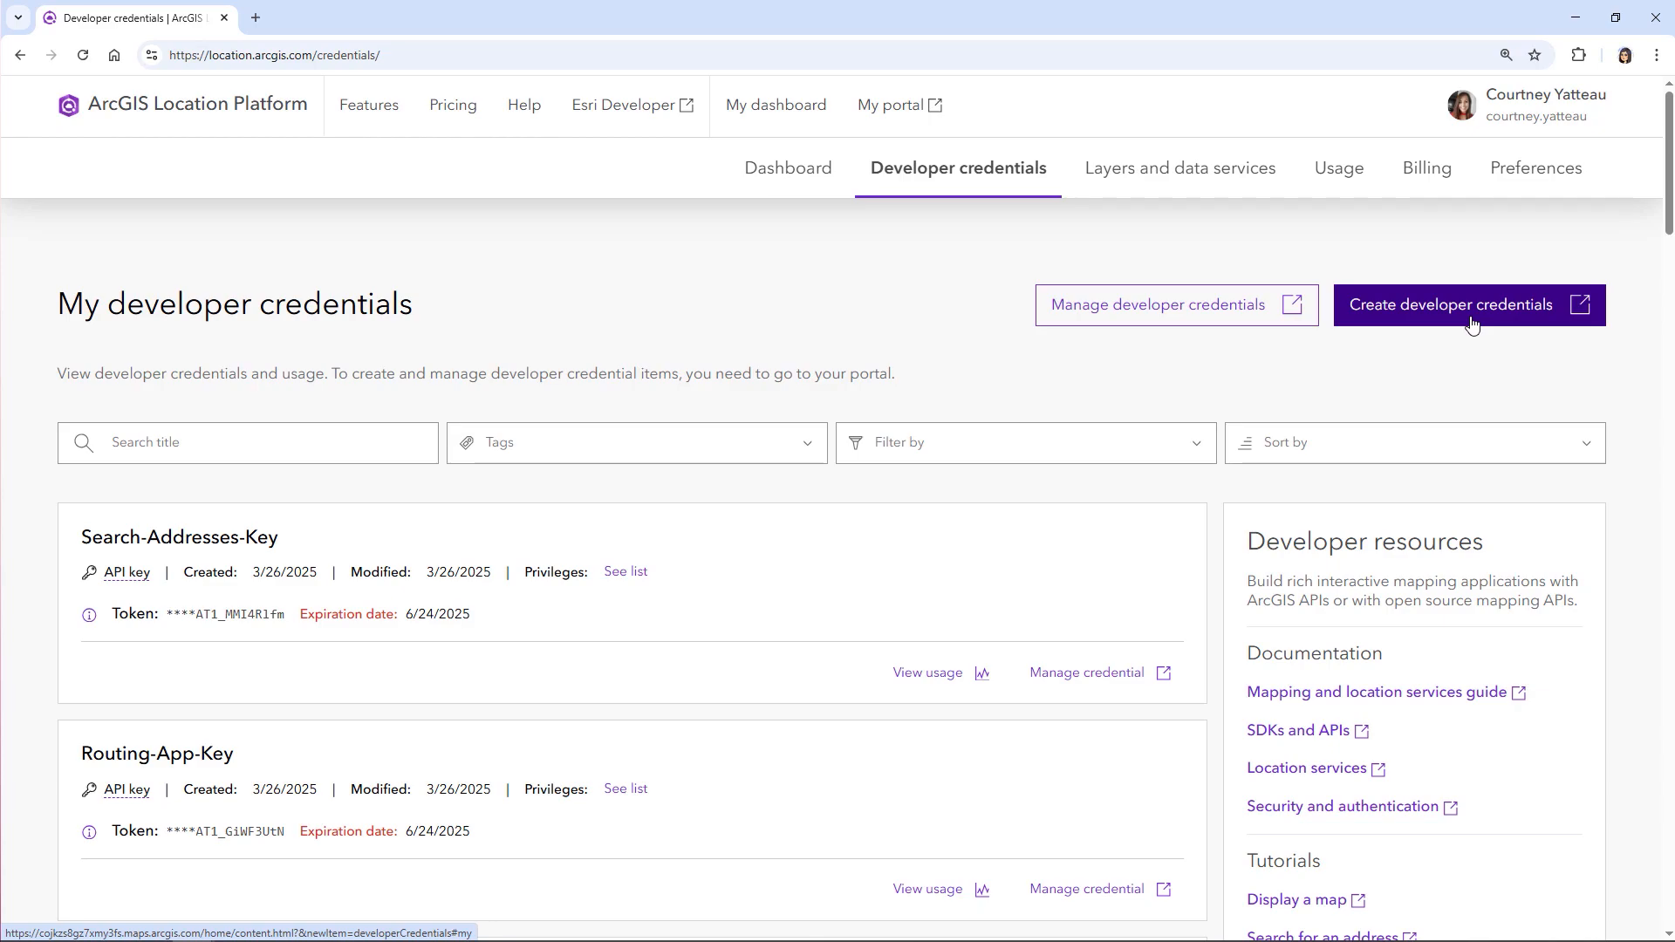
Step: View the layers and data services page, and check the service and date range options on the Usage page
click(1110, 175)
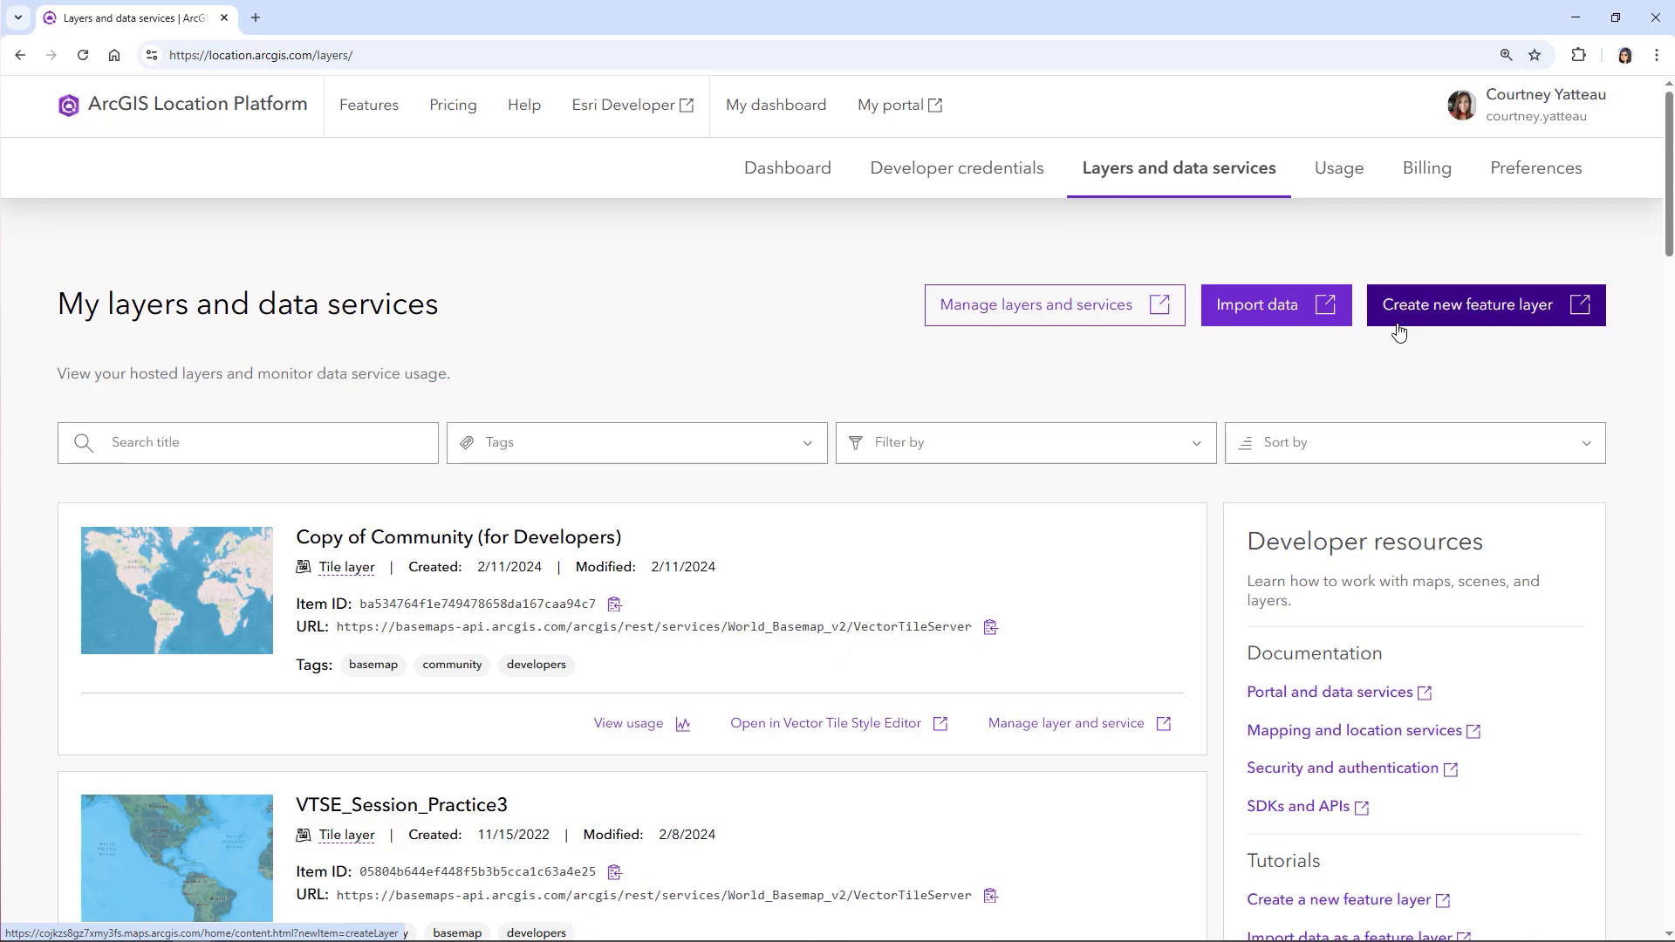
click(1335, 175)
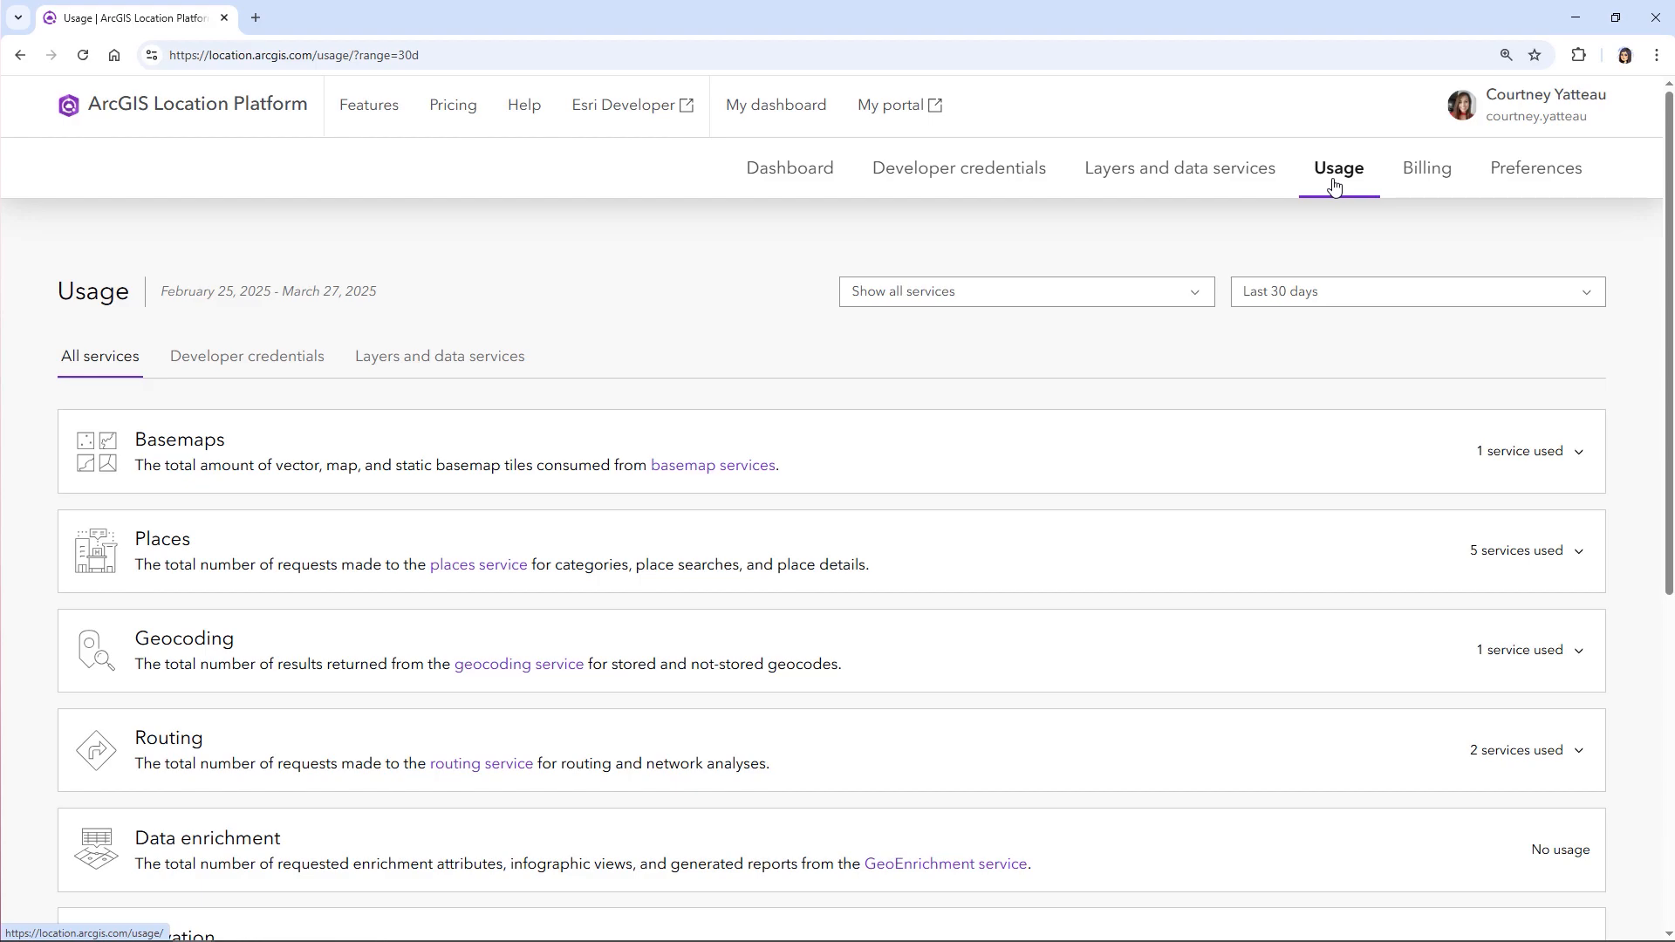
click(1195, 291)
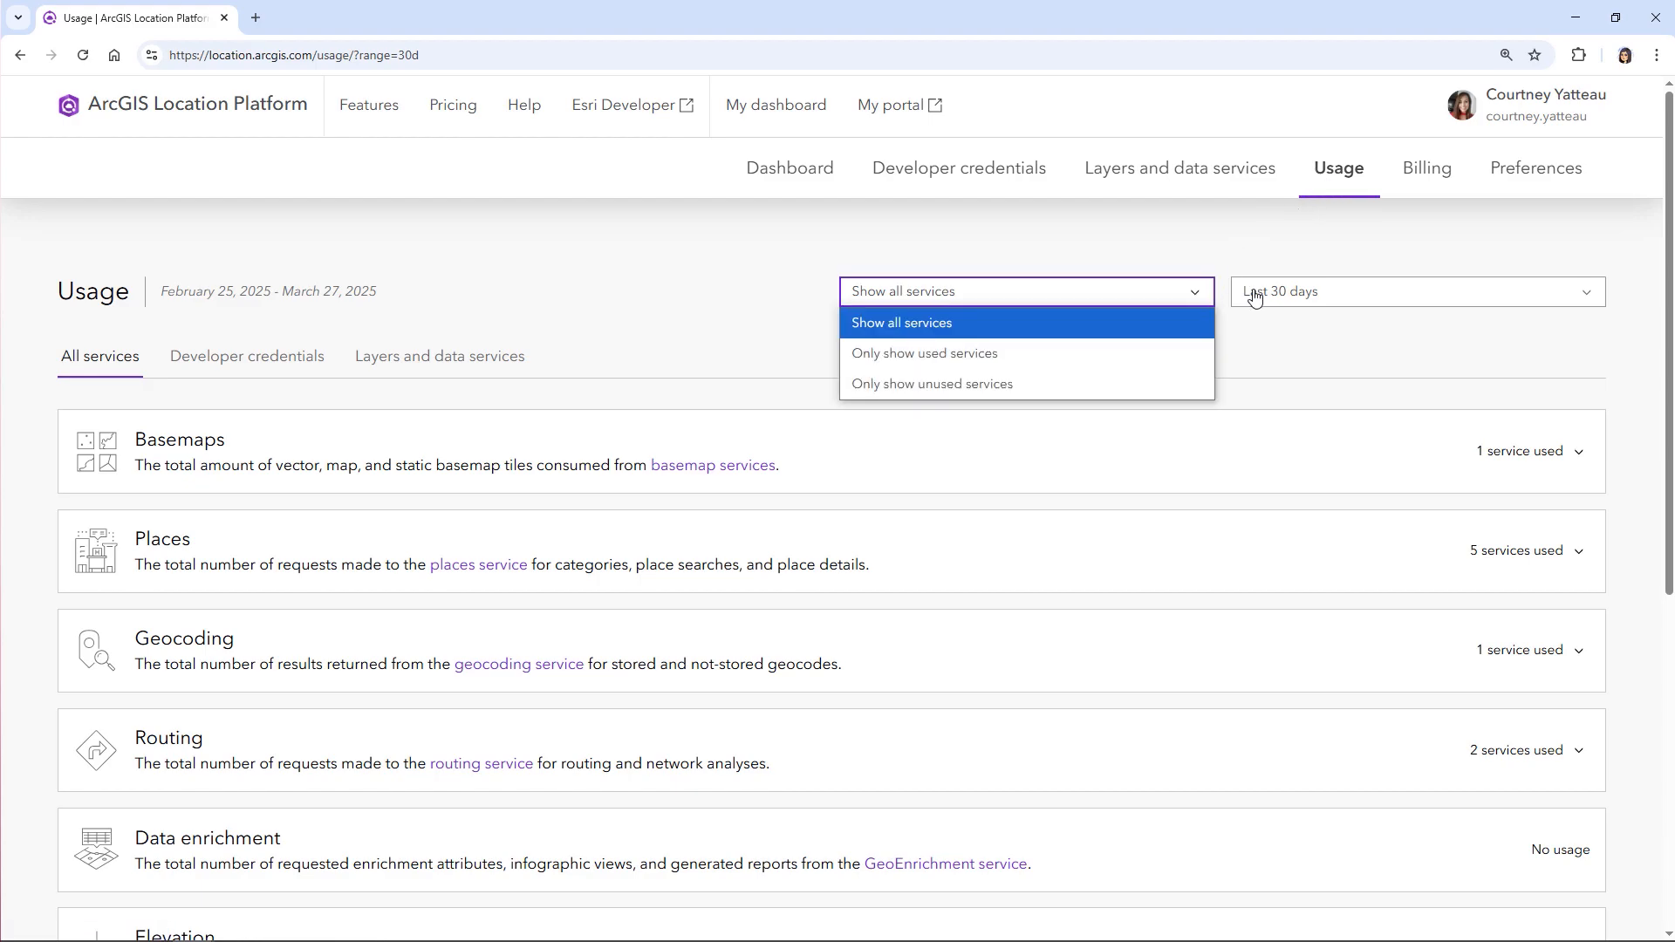
click(1584, 296)
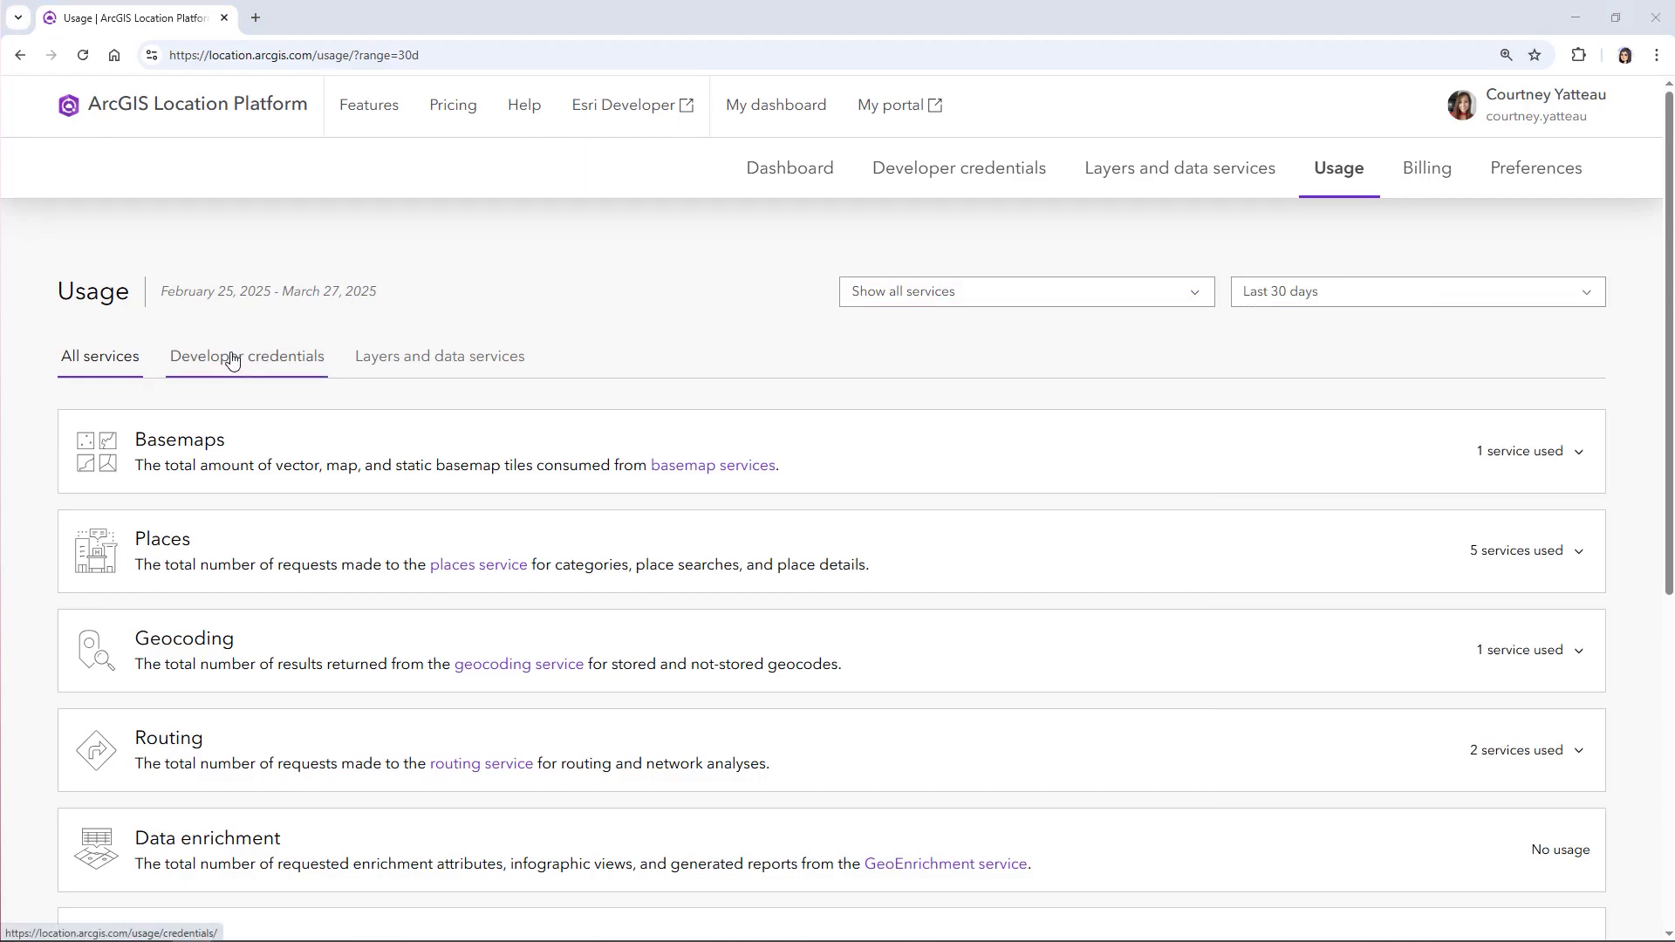
Step: View usage by developer credentials with its date range options, and by layers and data services
click(231, 360)
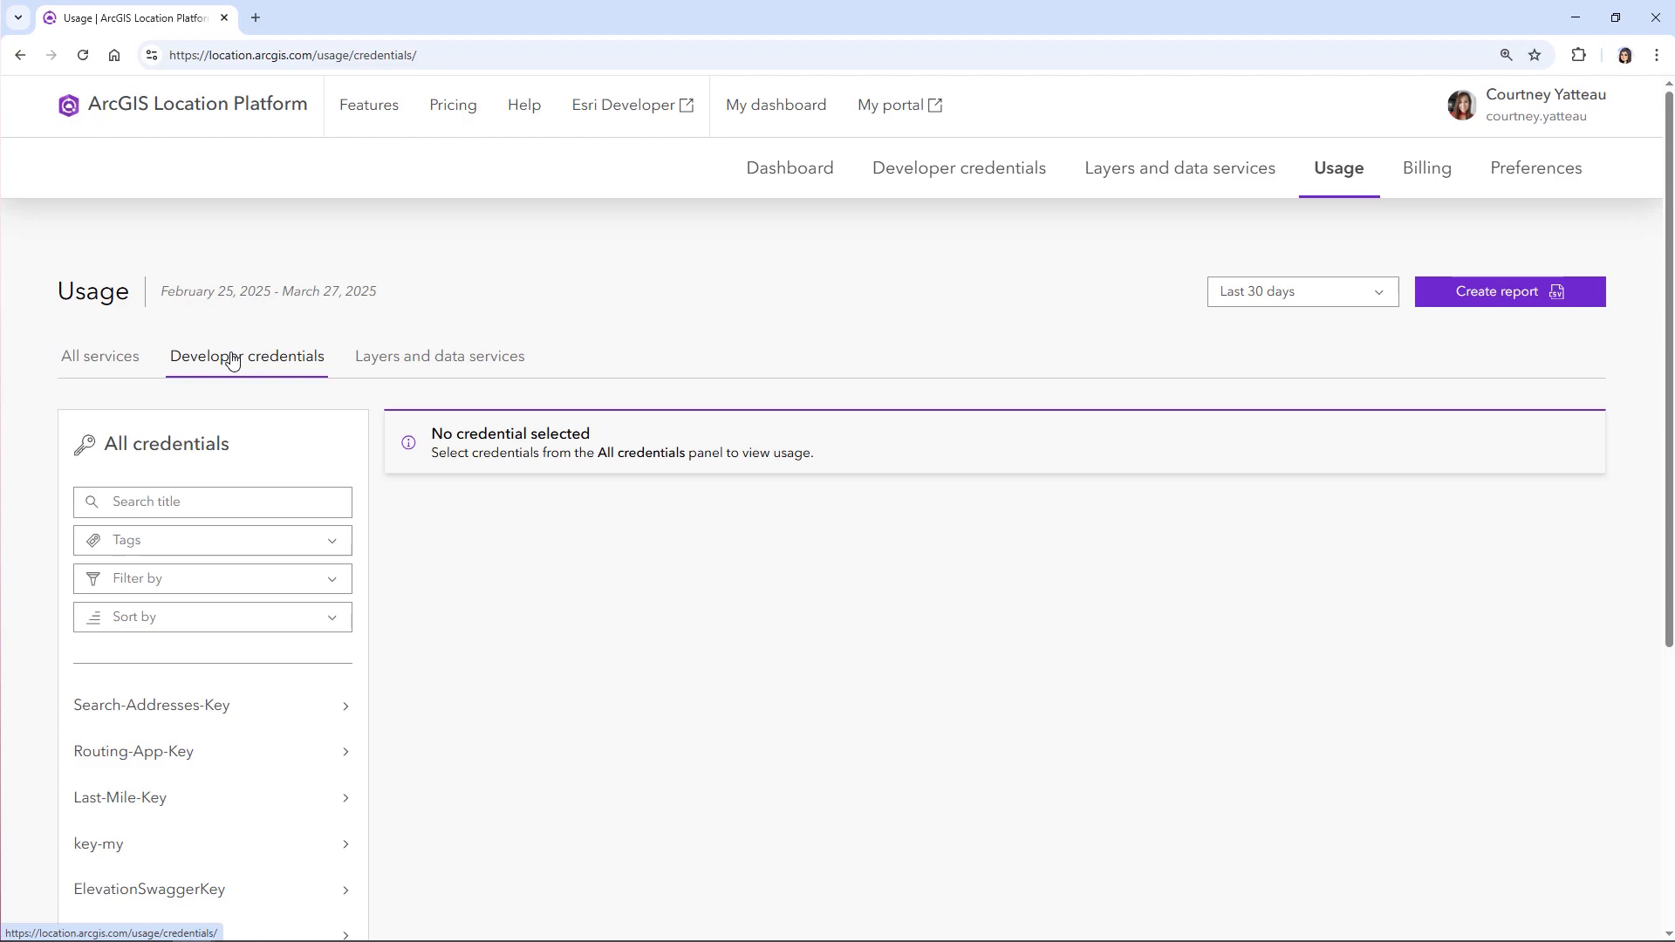
click(1383, 302)
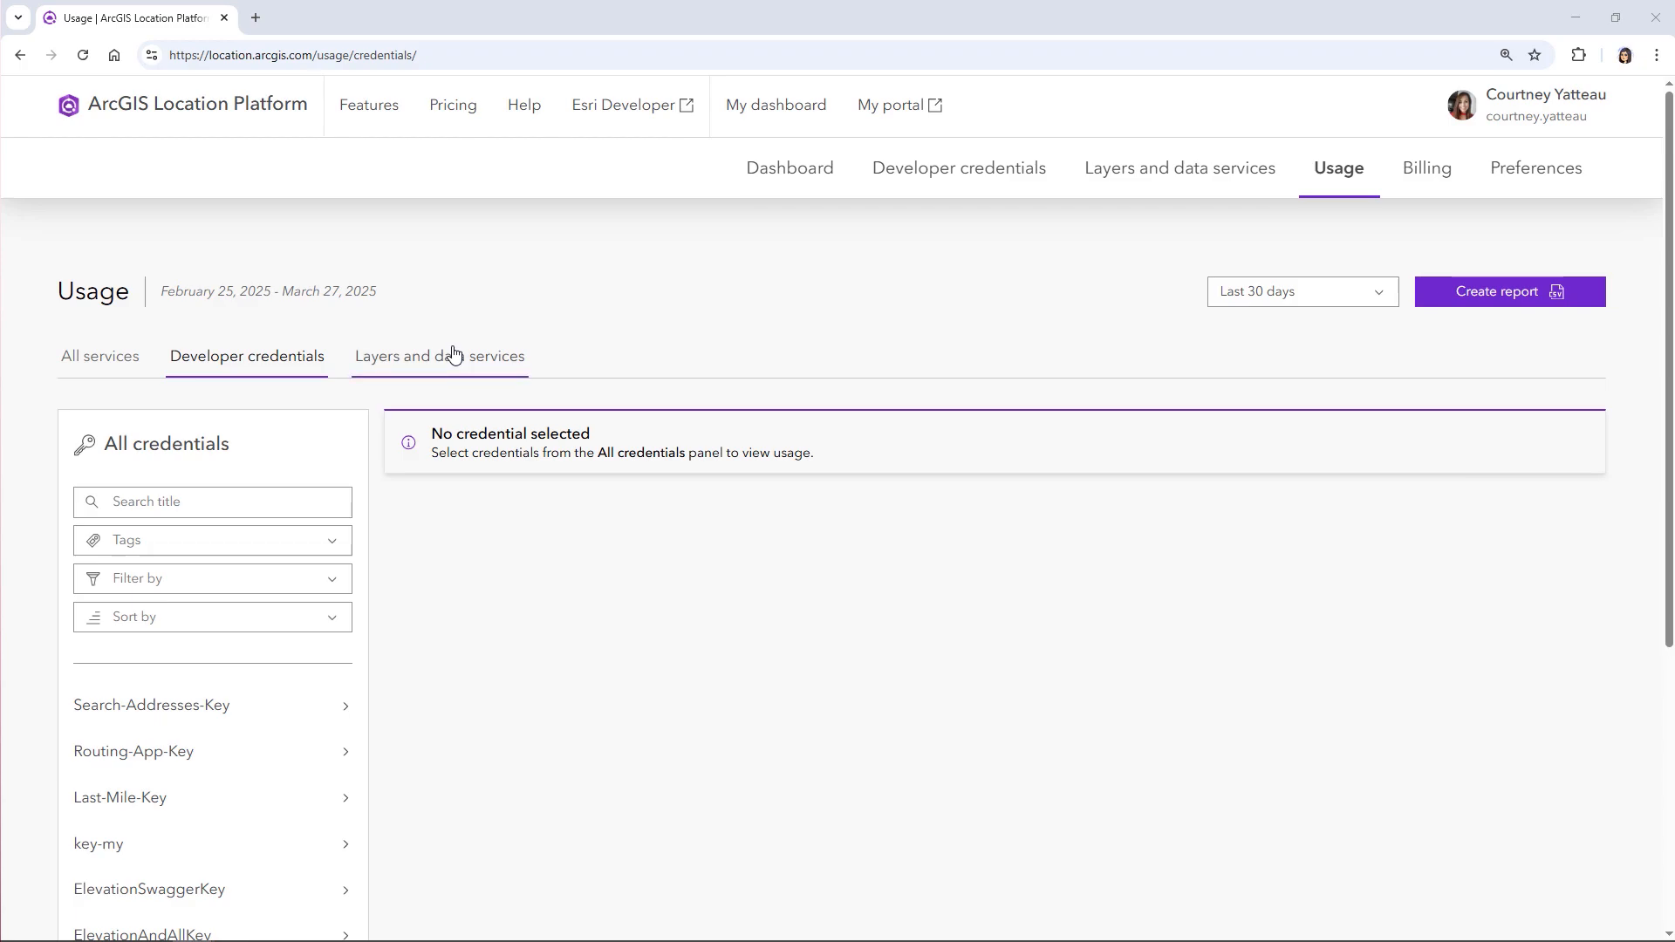
click(453, 353)
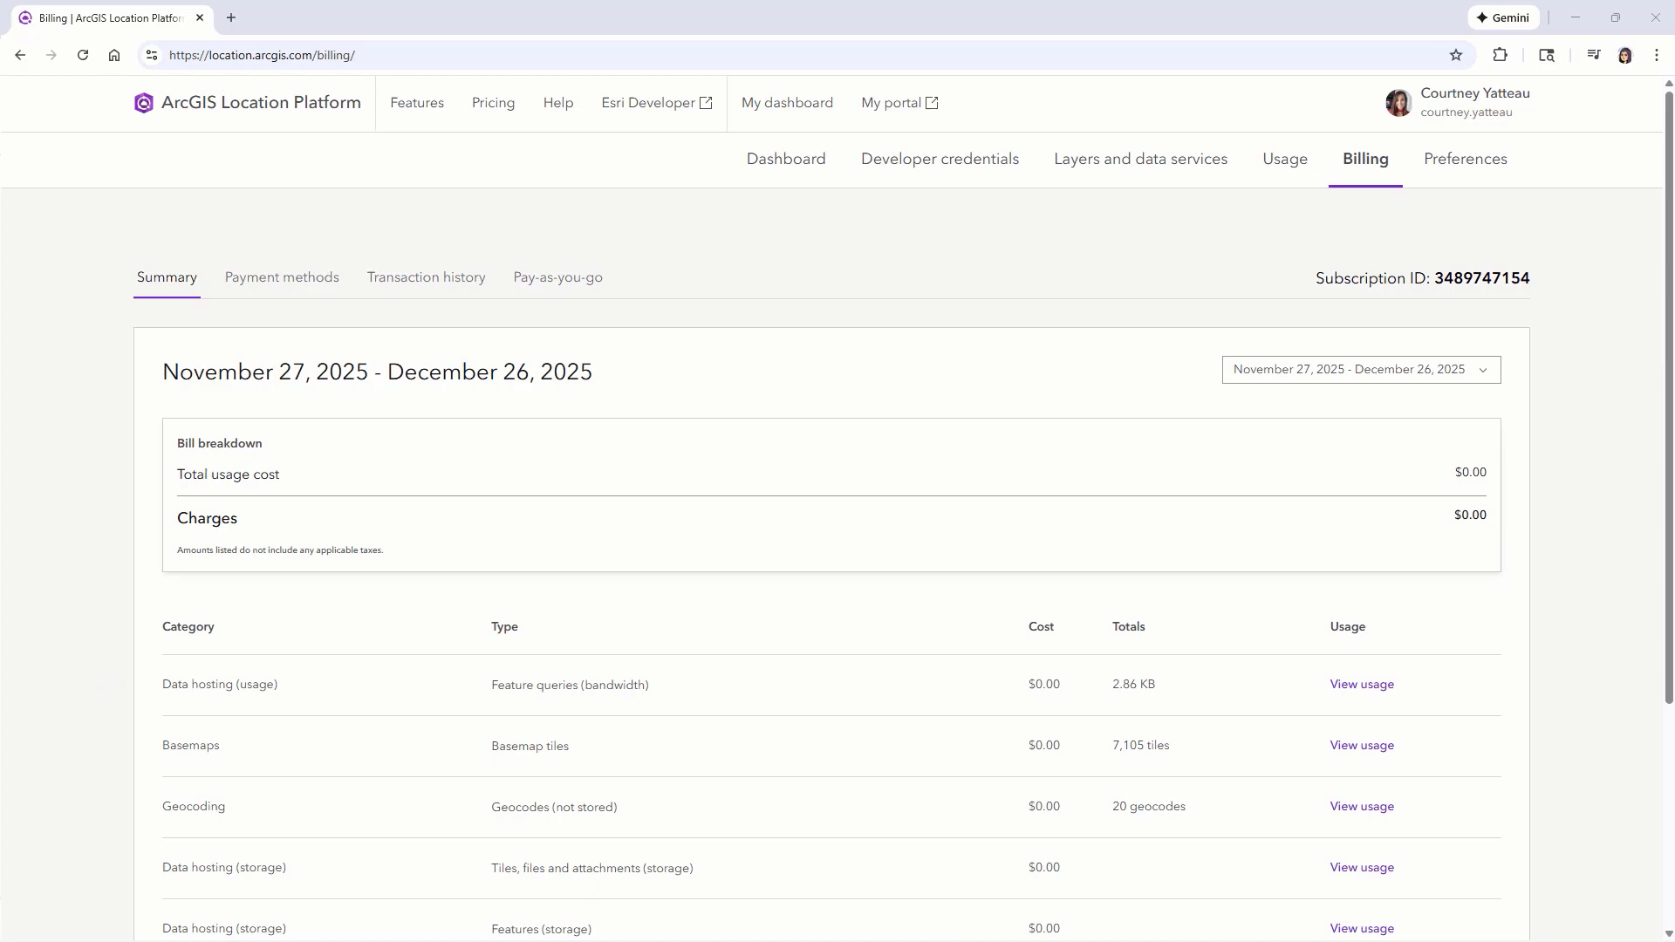
Step: Review the billing cycle options on the Billing page, plus its payment methods, transaction history and pay-as-you-go information
click(1493, 371)
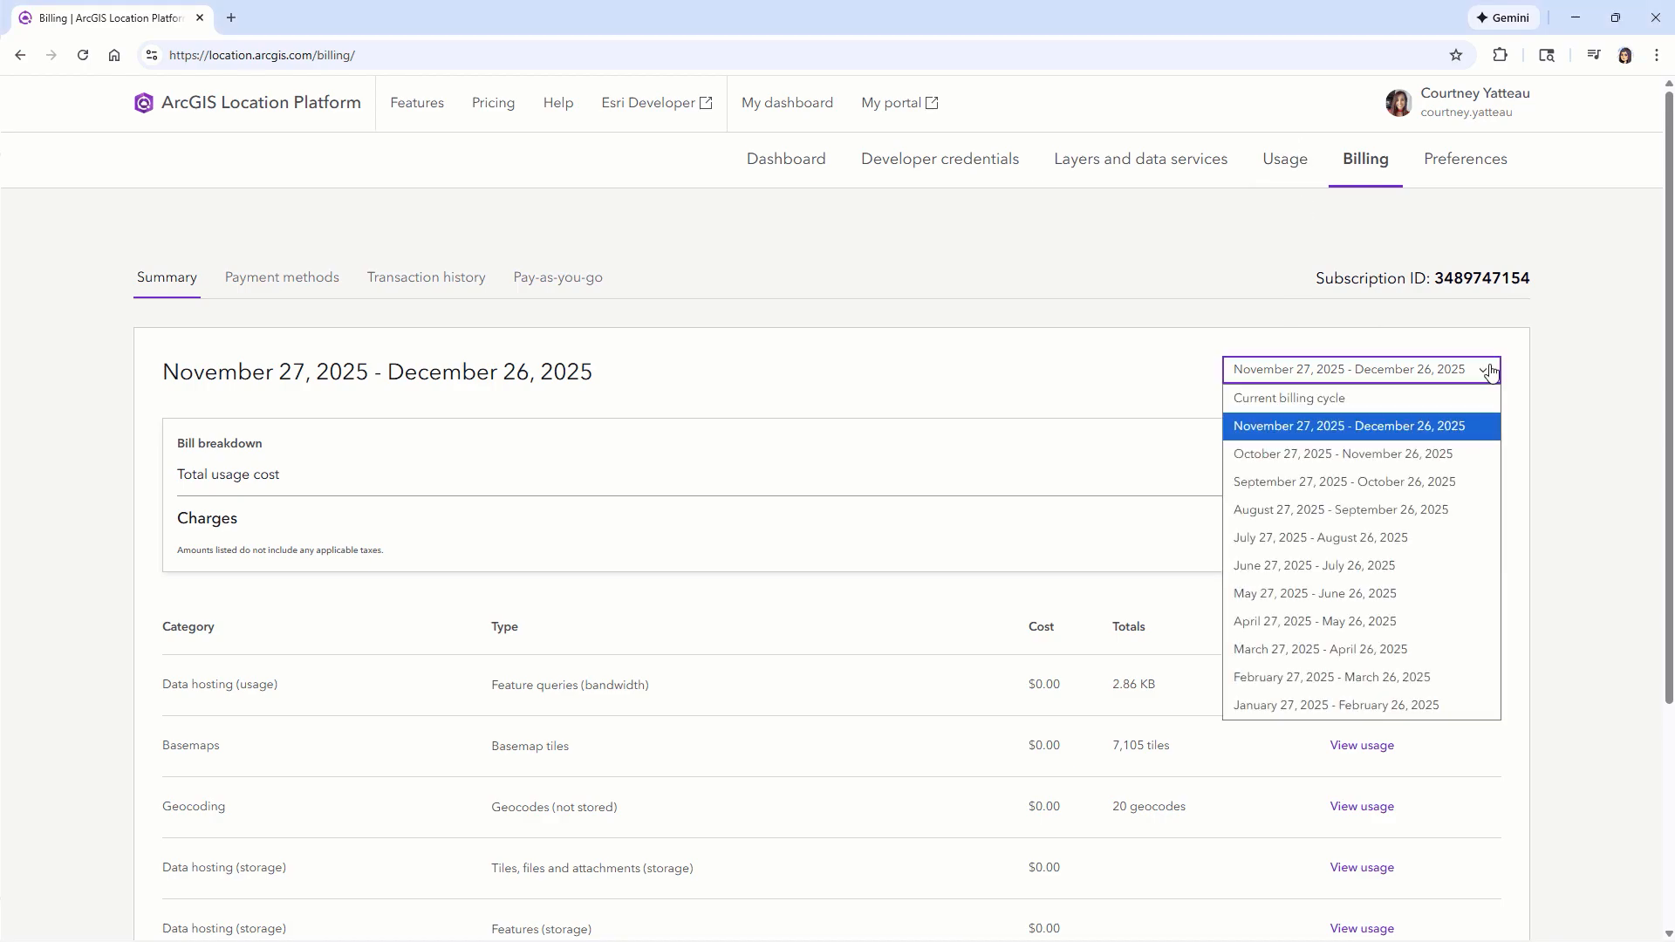
click(1492, 370)
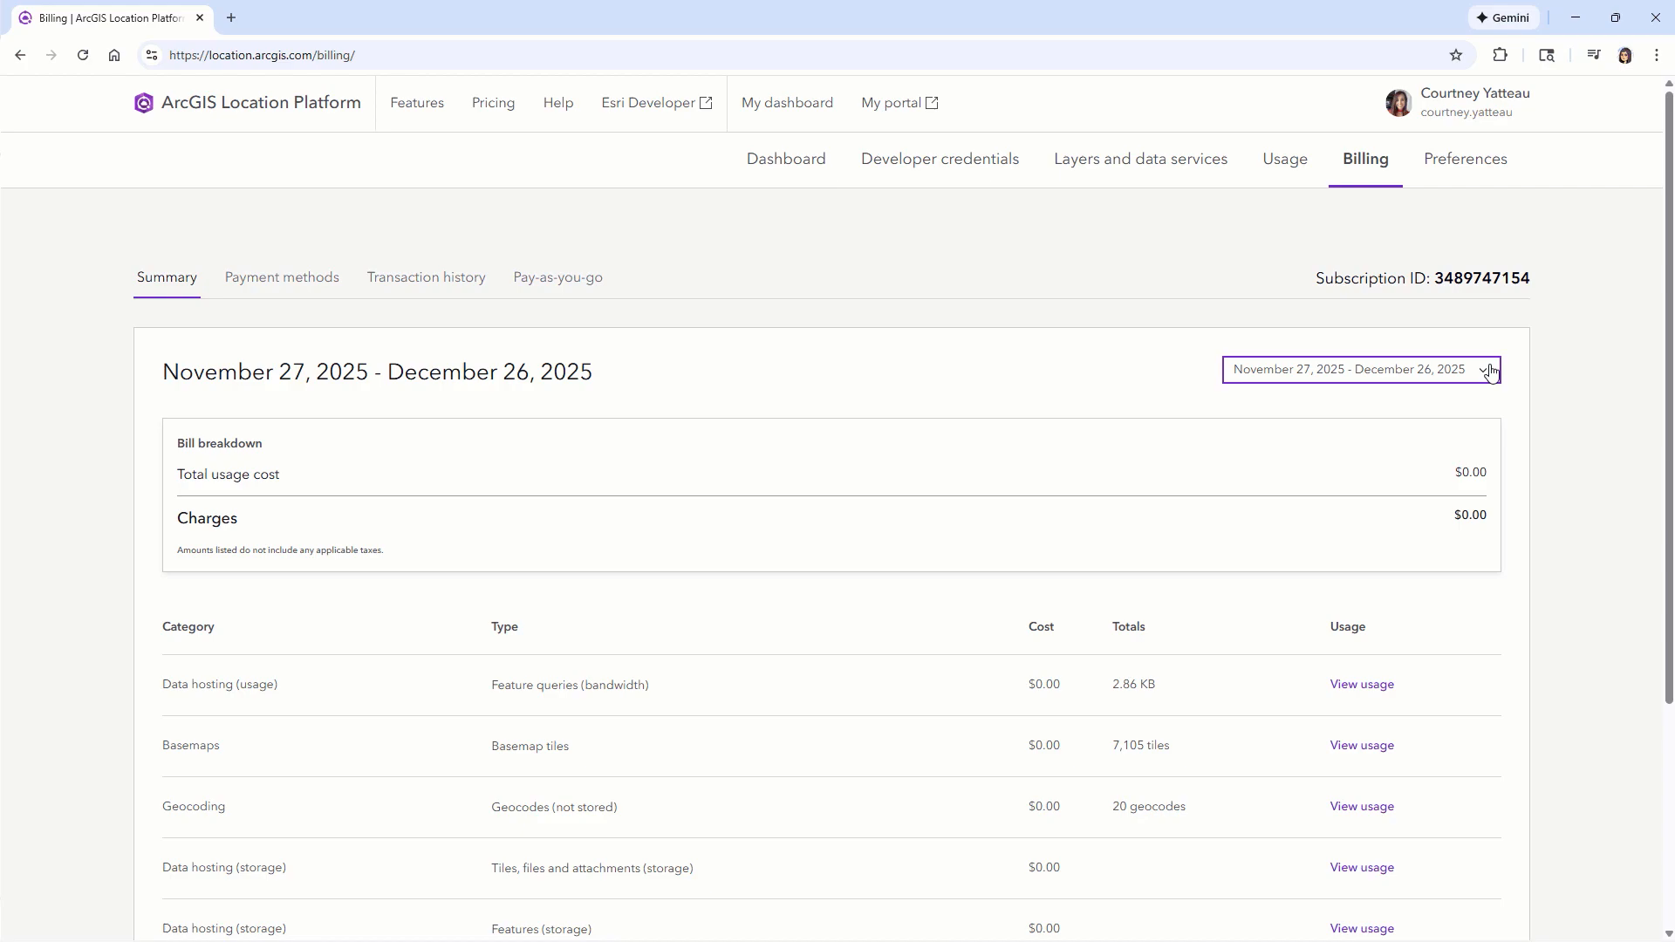
click(241, 296)
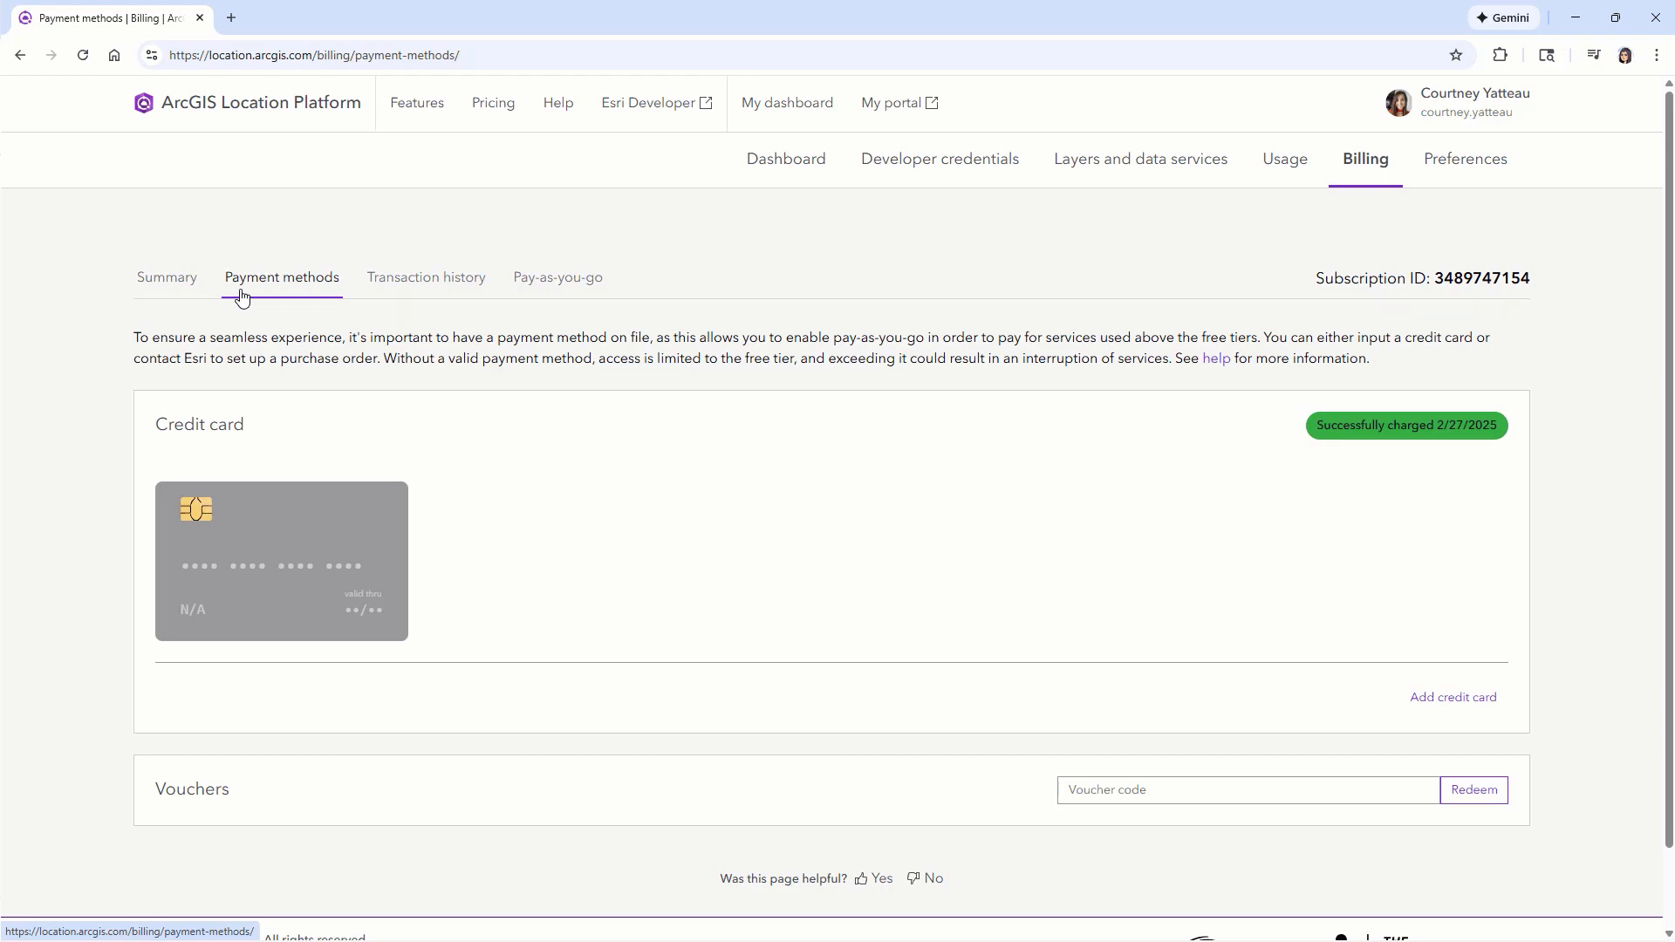
click(446, 293)
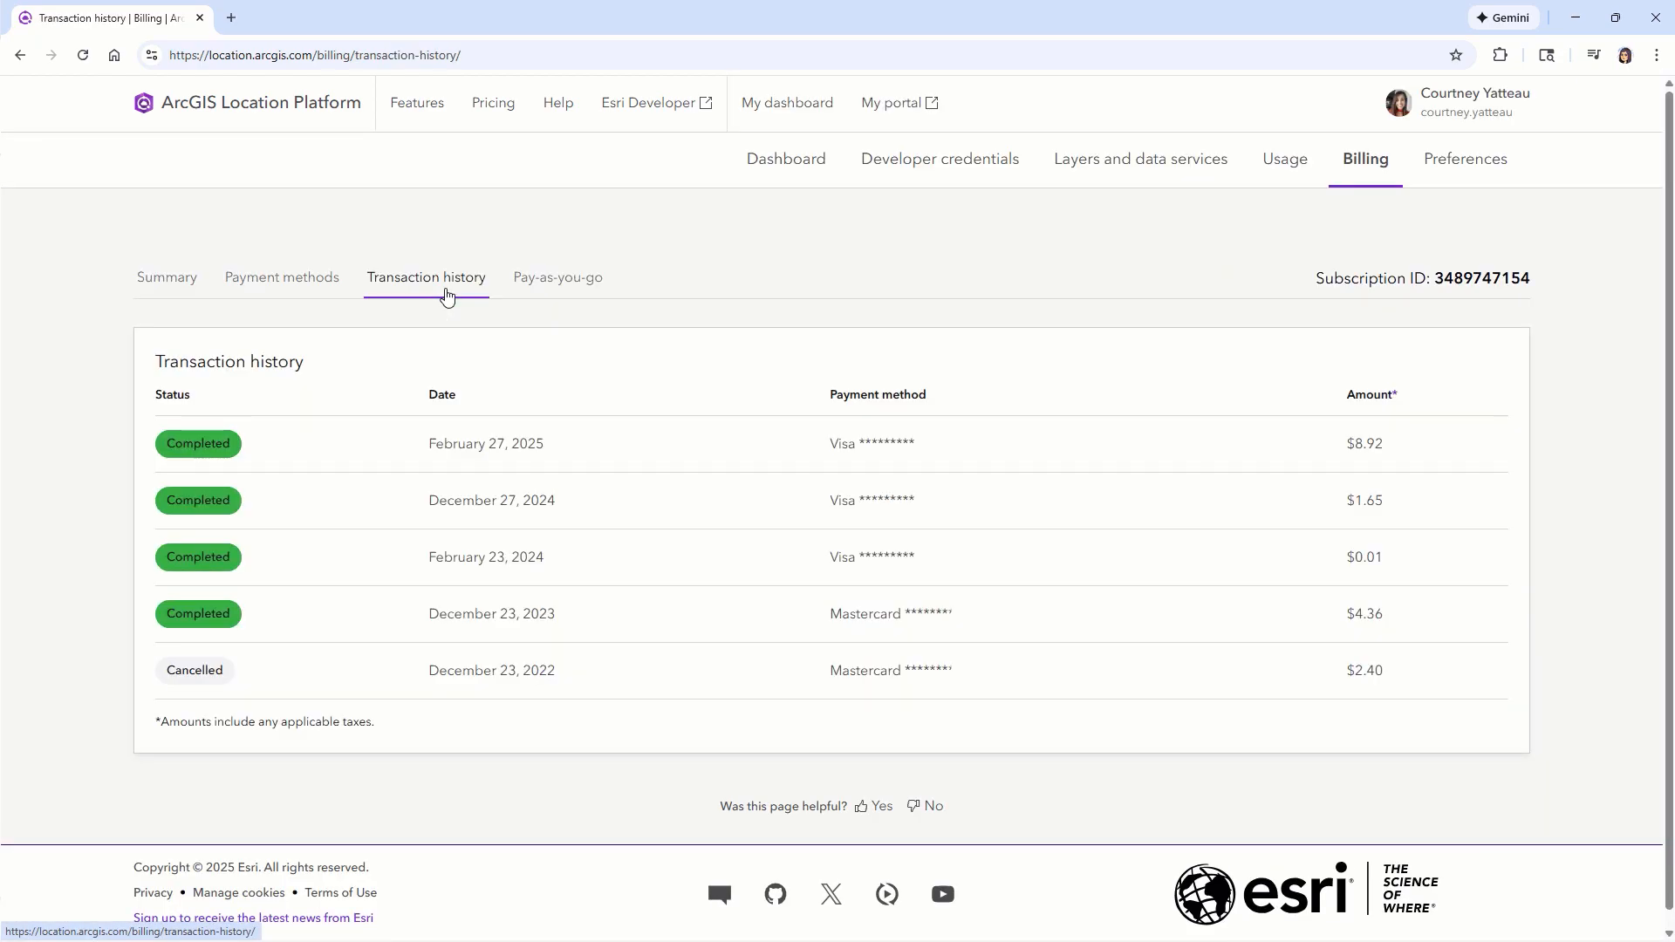
click(546, 284)
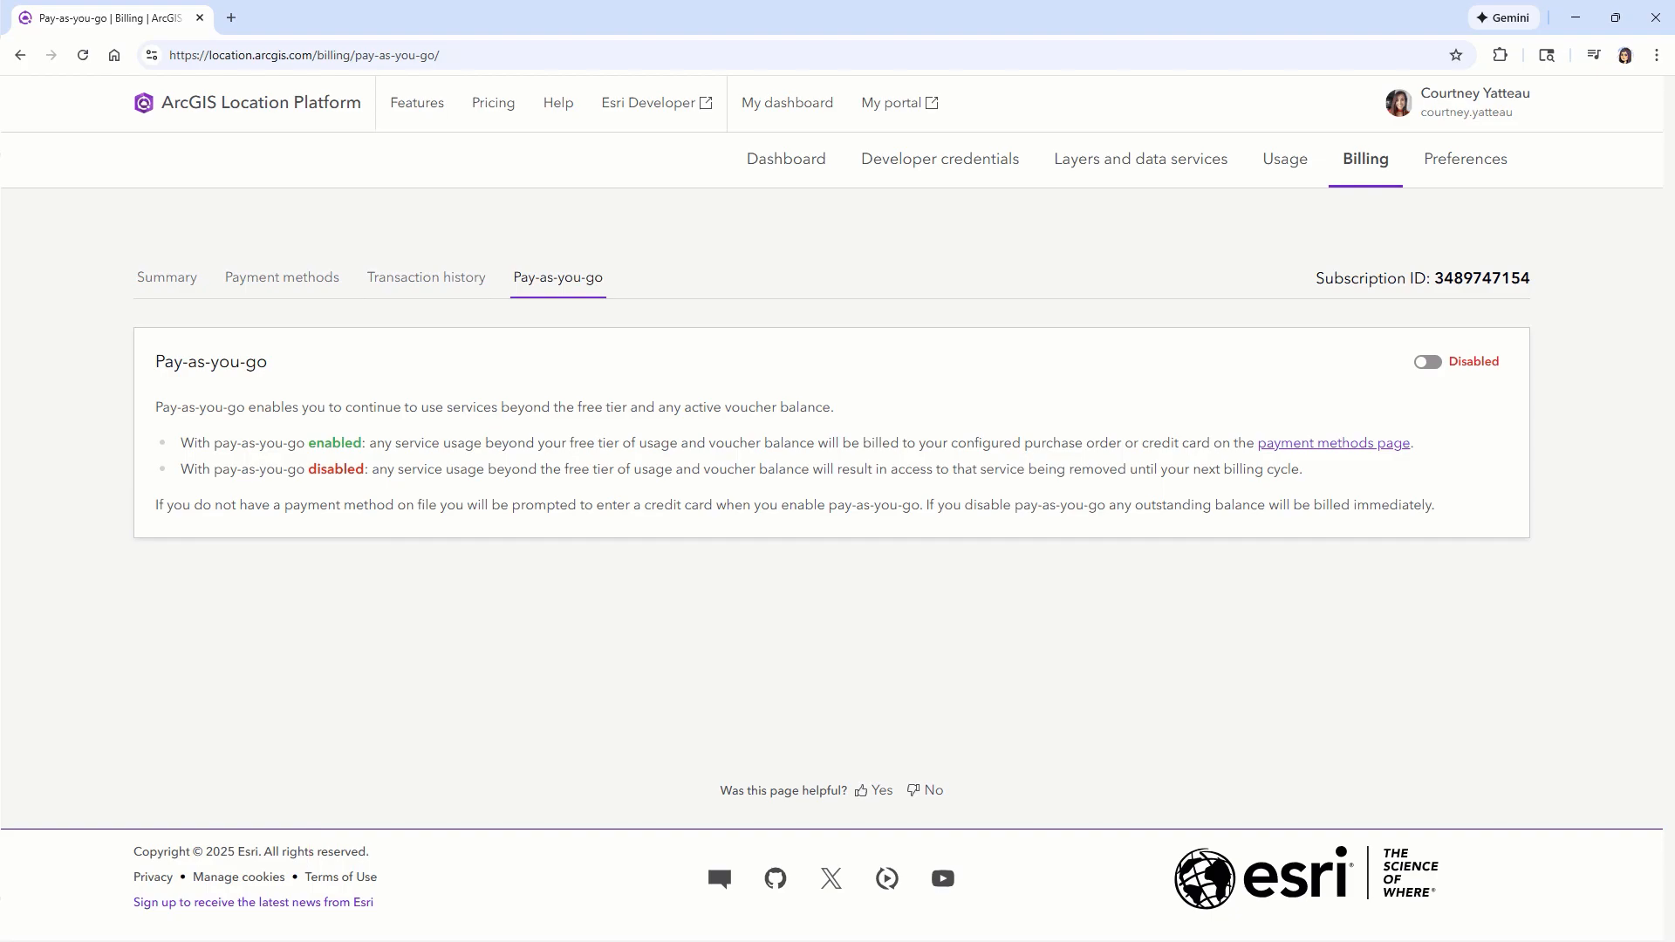
Step: Review the Preferences page, including email communication preferences, account settings, usability studies and the "Do not show this message again" checkboxes
click(1466, 158)
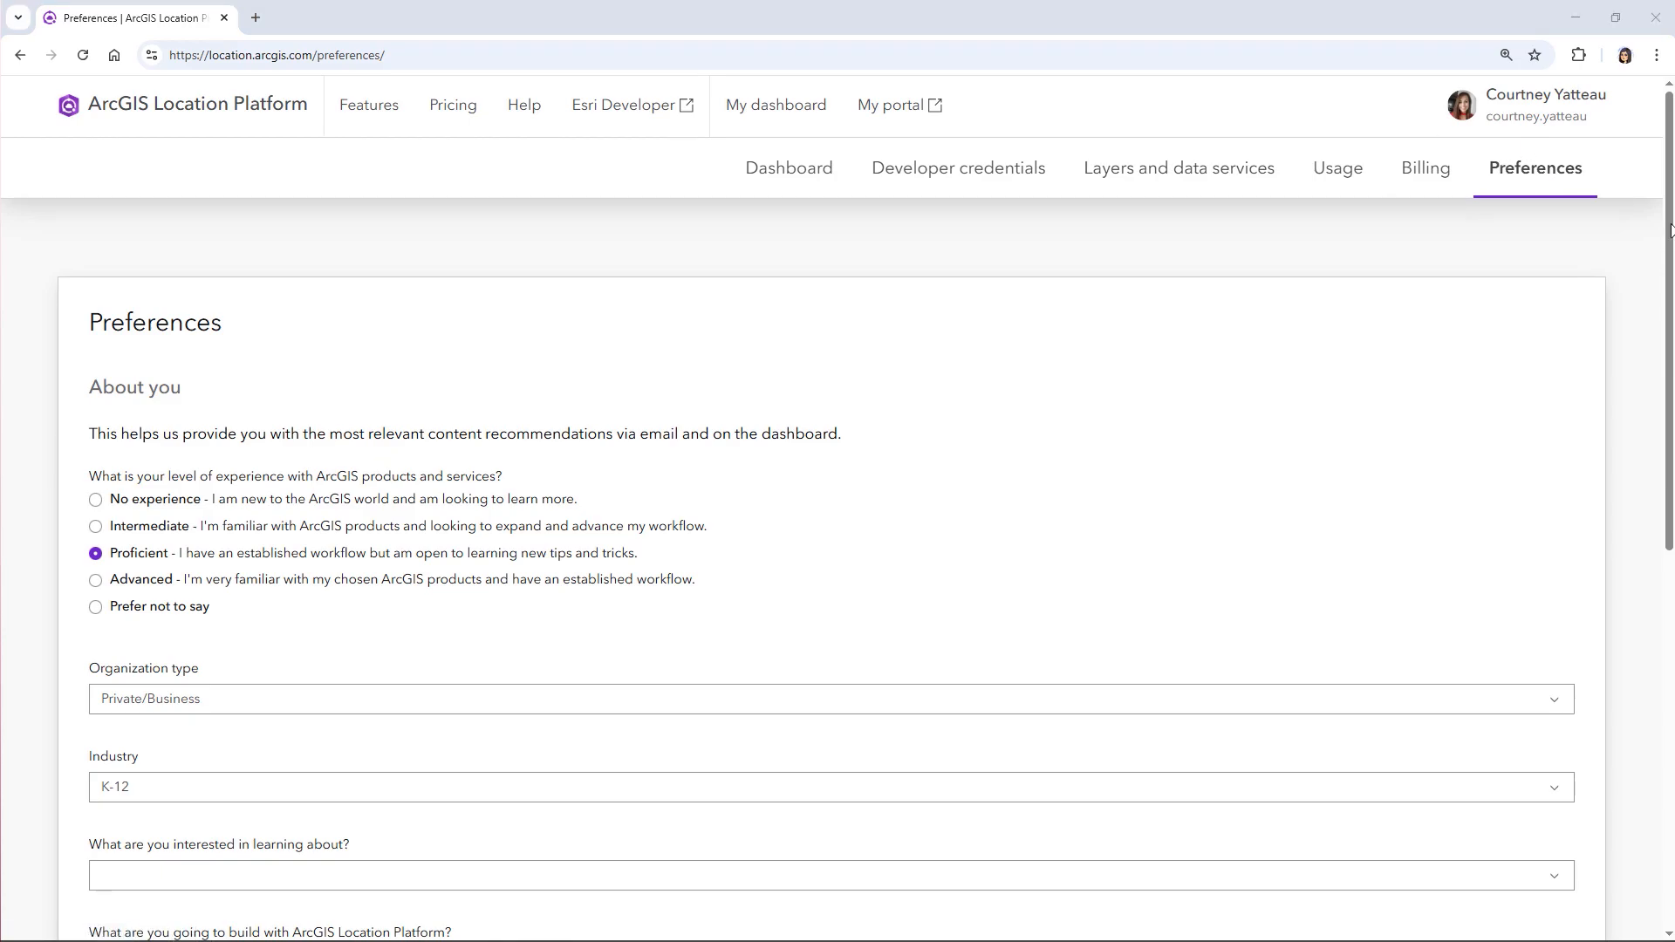
drag(1670, 230, 1652, 596)
drag(1652, 597, 1650, 612)
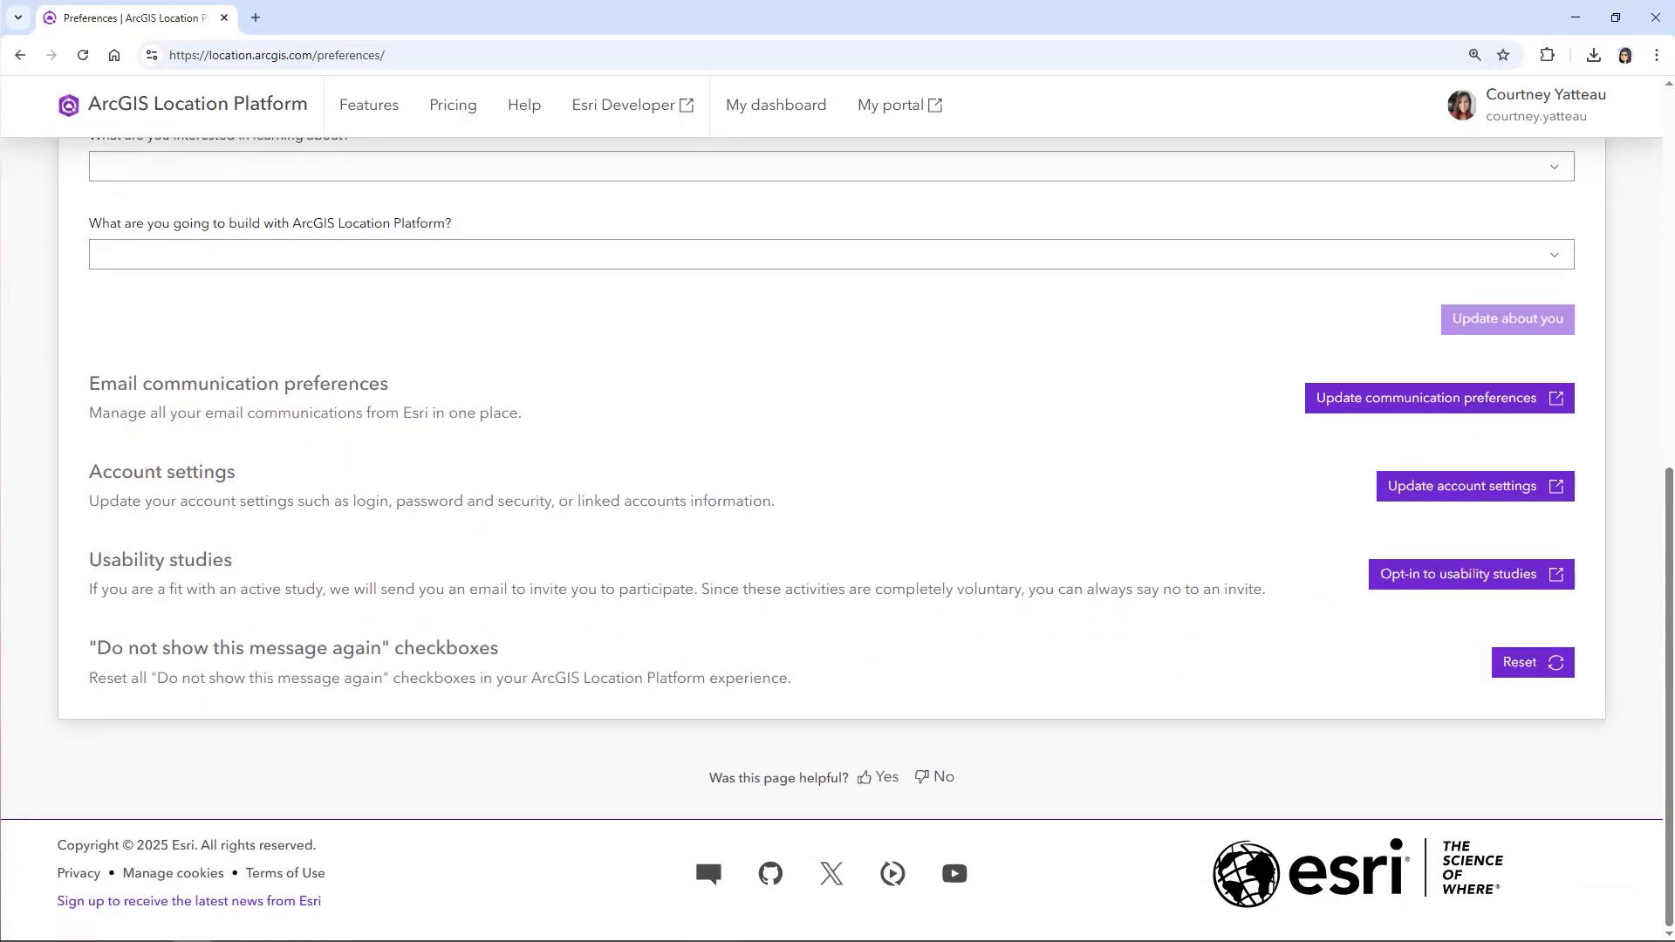
triple_click(206, 382)
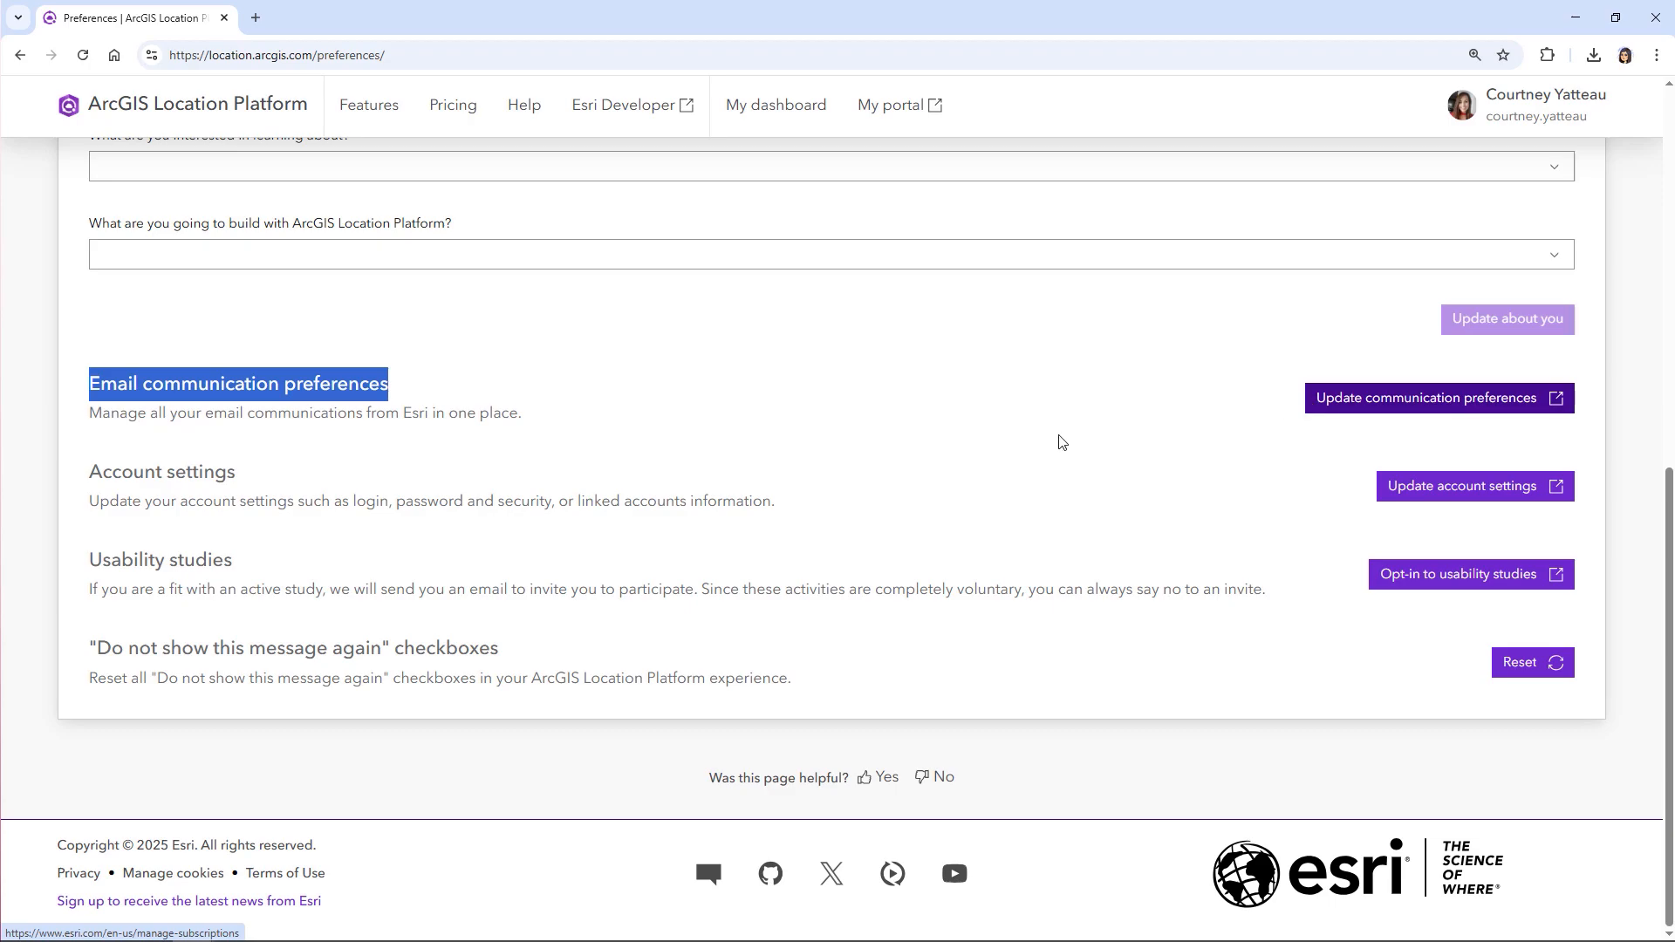
click(172, 479)
triple_click(171, 479)
triple_click(201, 560)
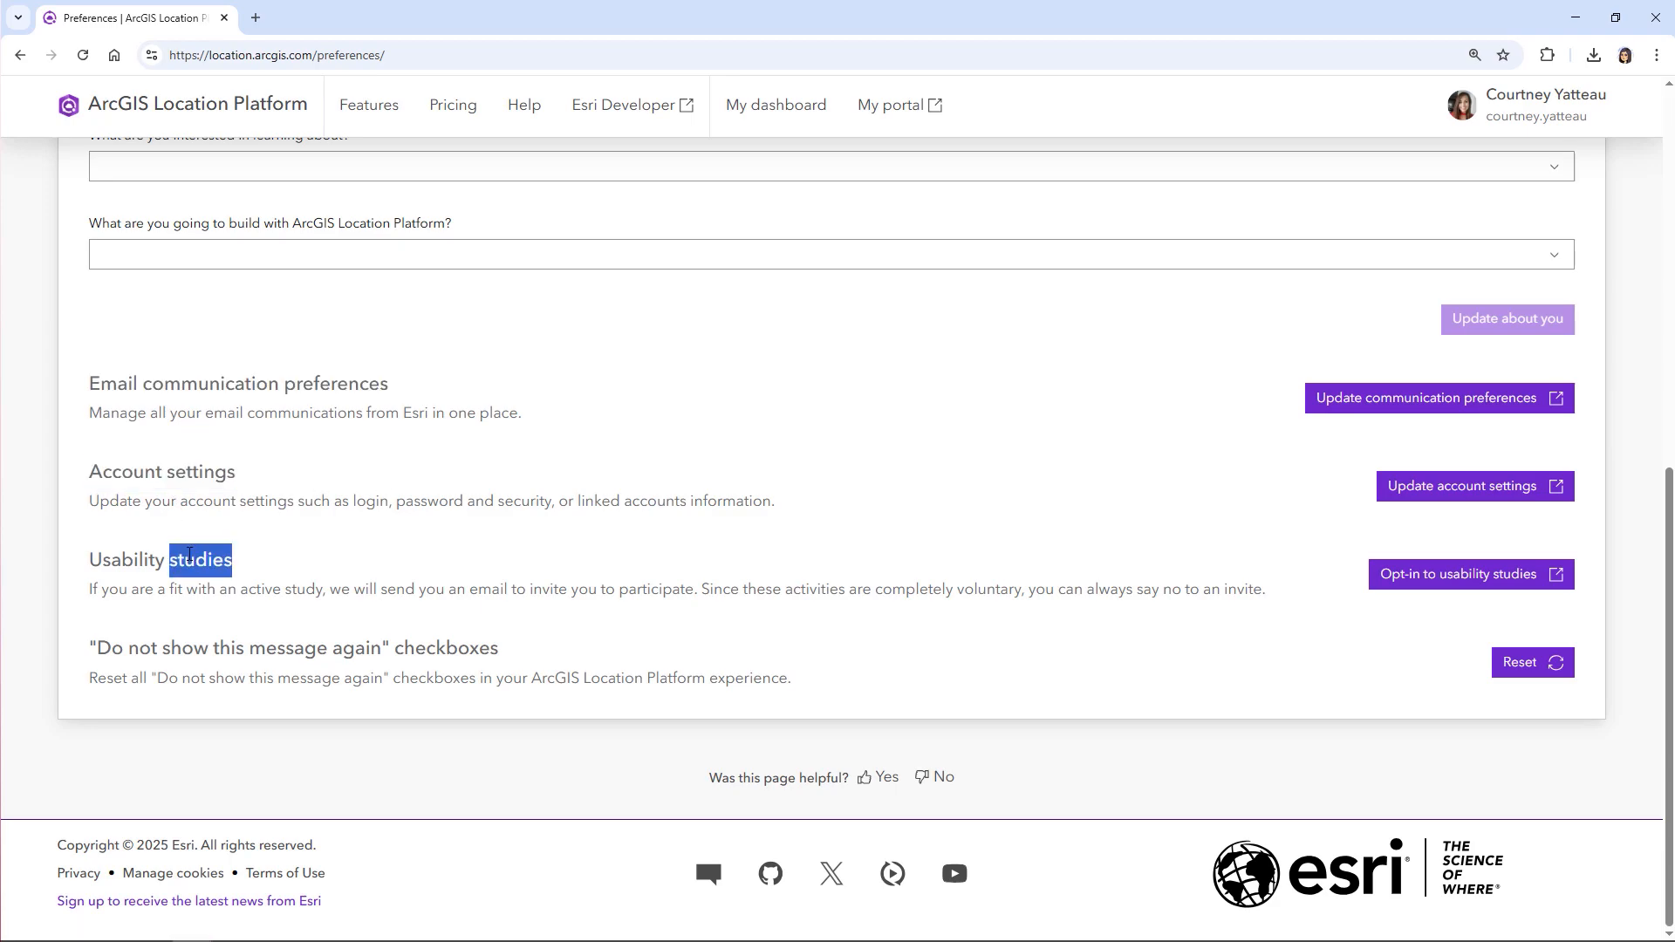
triple_click(258, 653)
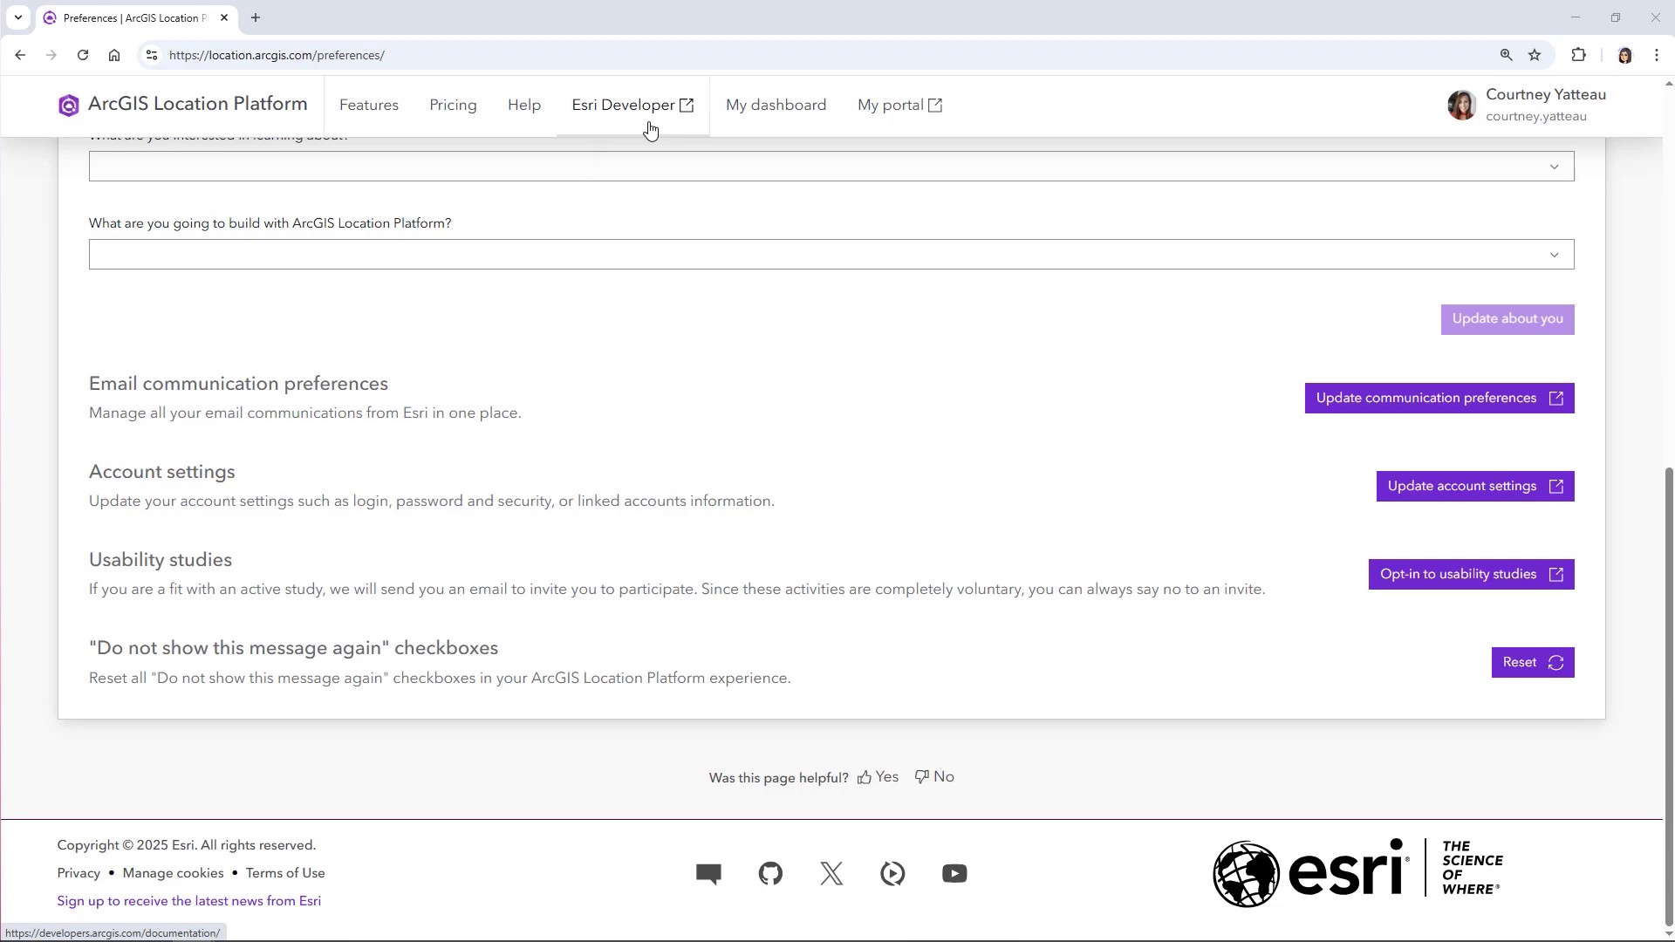
Step: Find the API key authentication tutorials in the Esri Developer security and authentication documentation, and locate the Create an API key tutorial
click(649, 128)
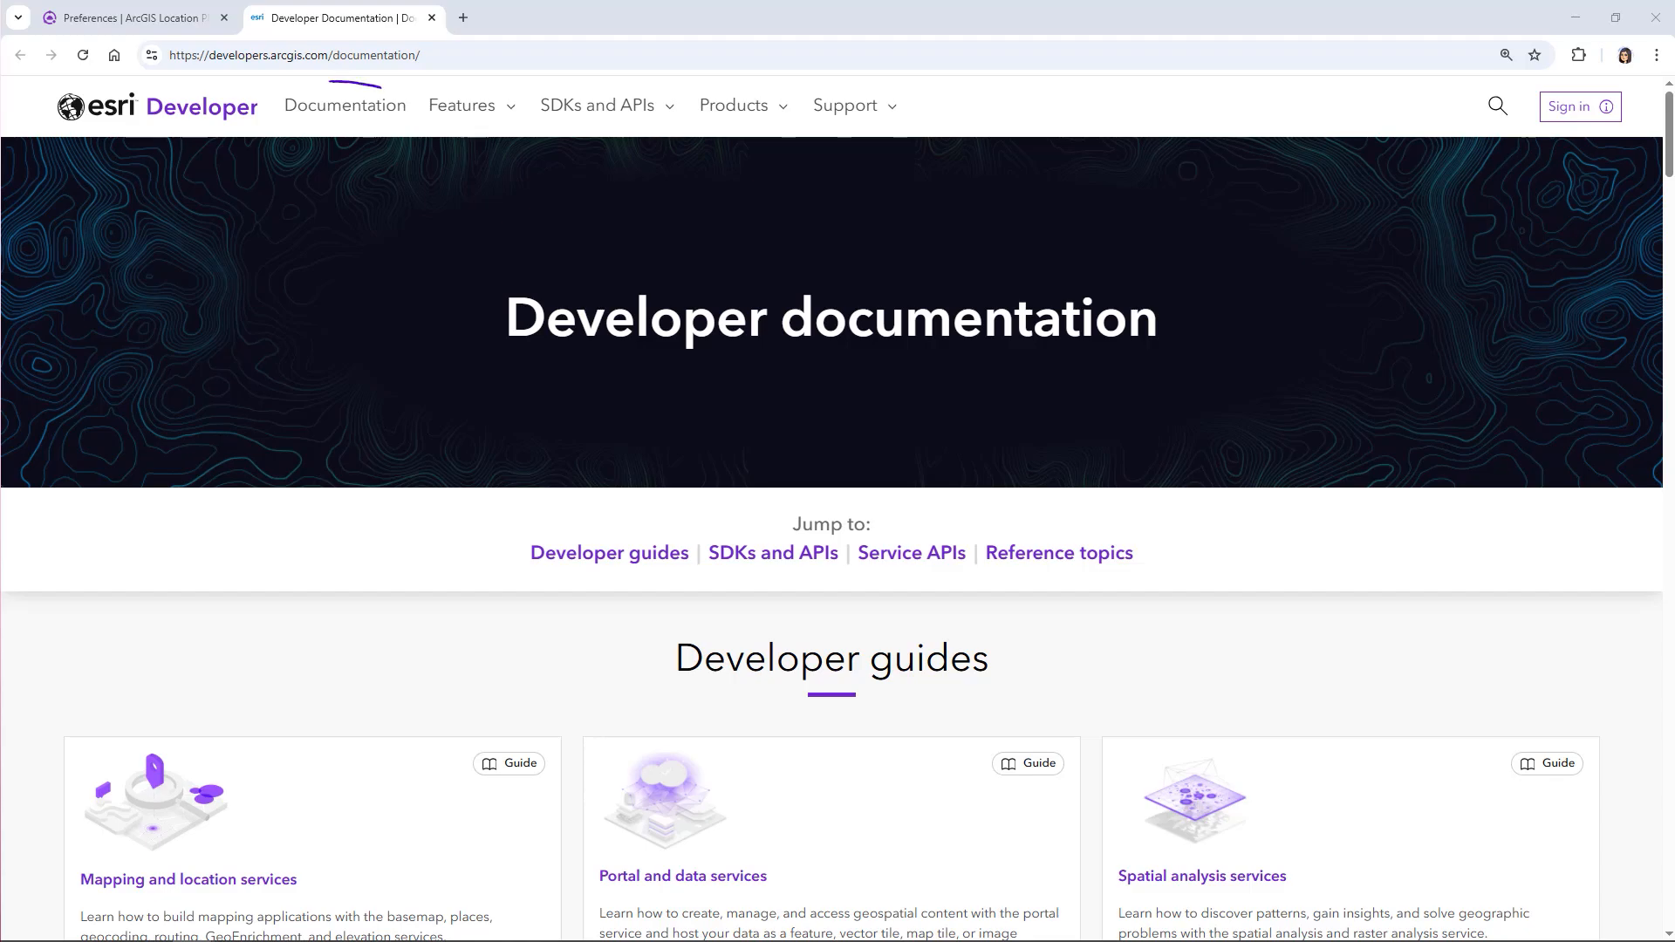
click(510, 107)
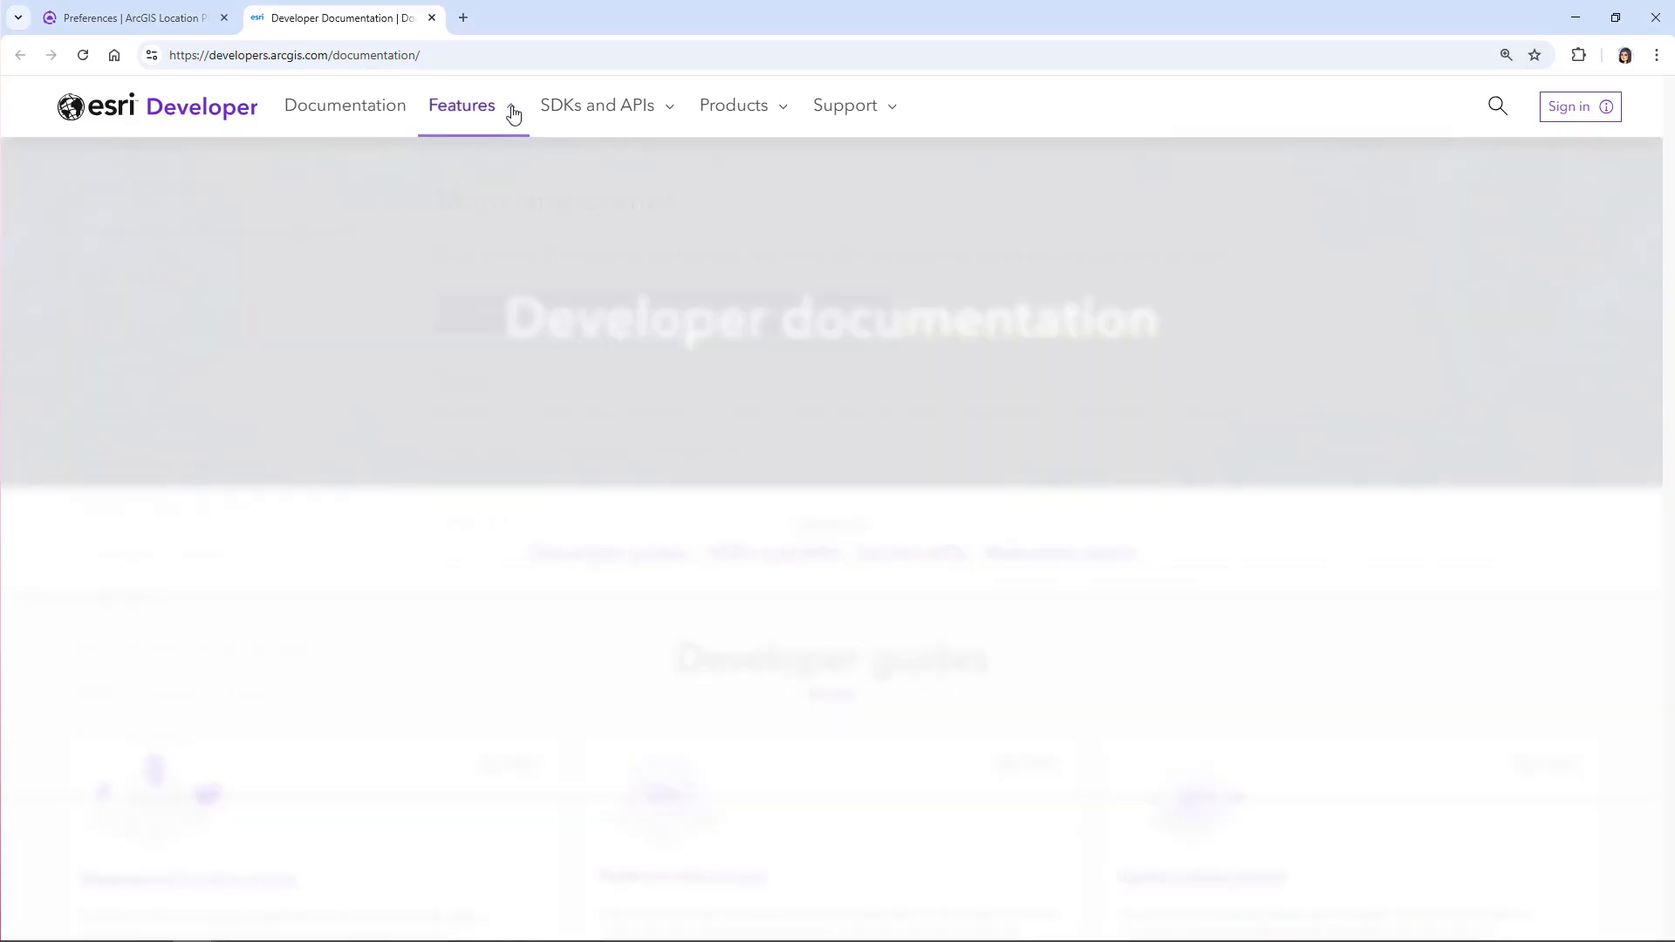
click(282, 665)
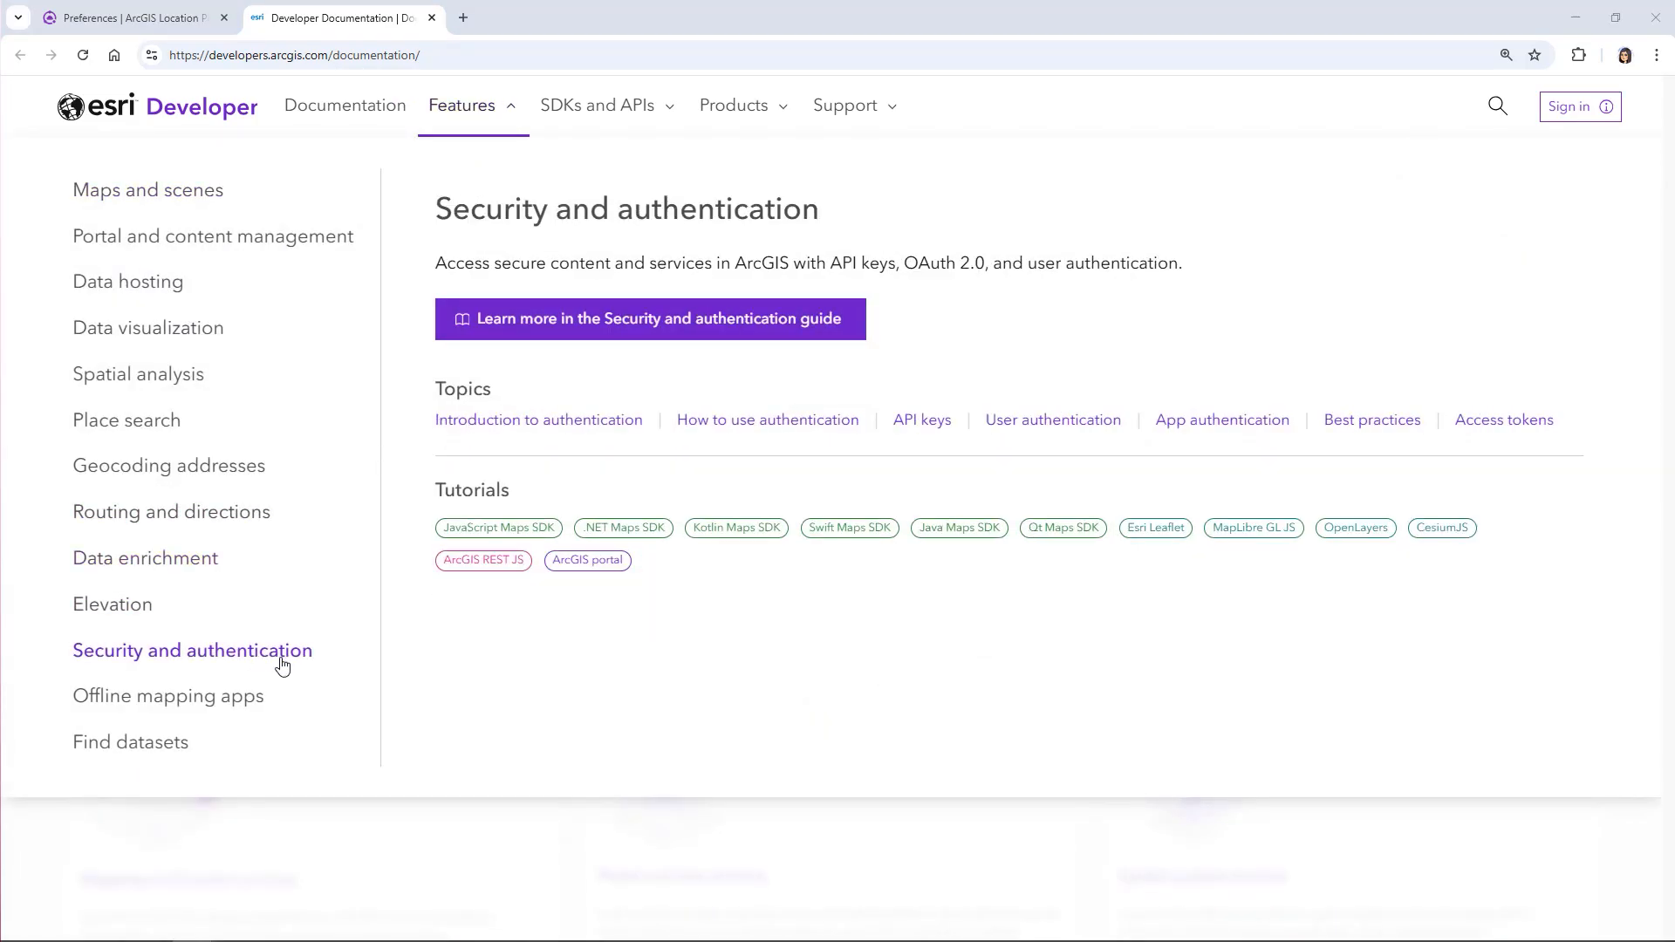
click(914, 421)
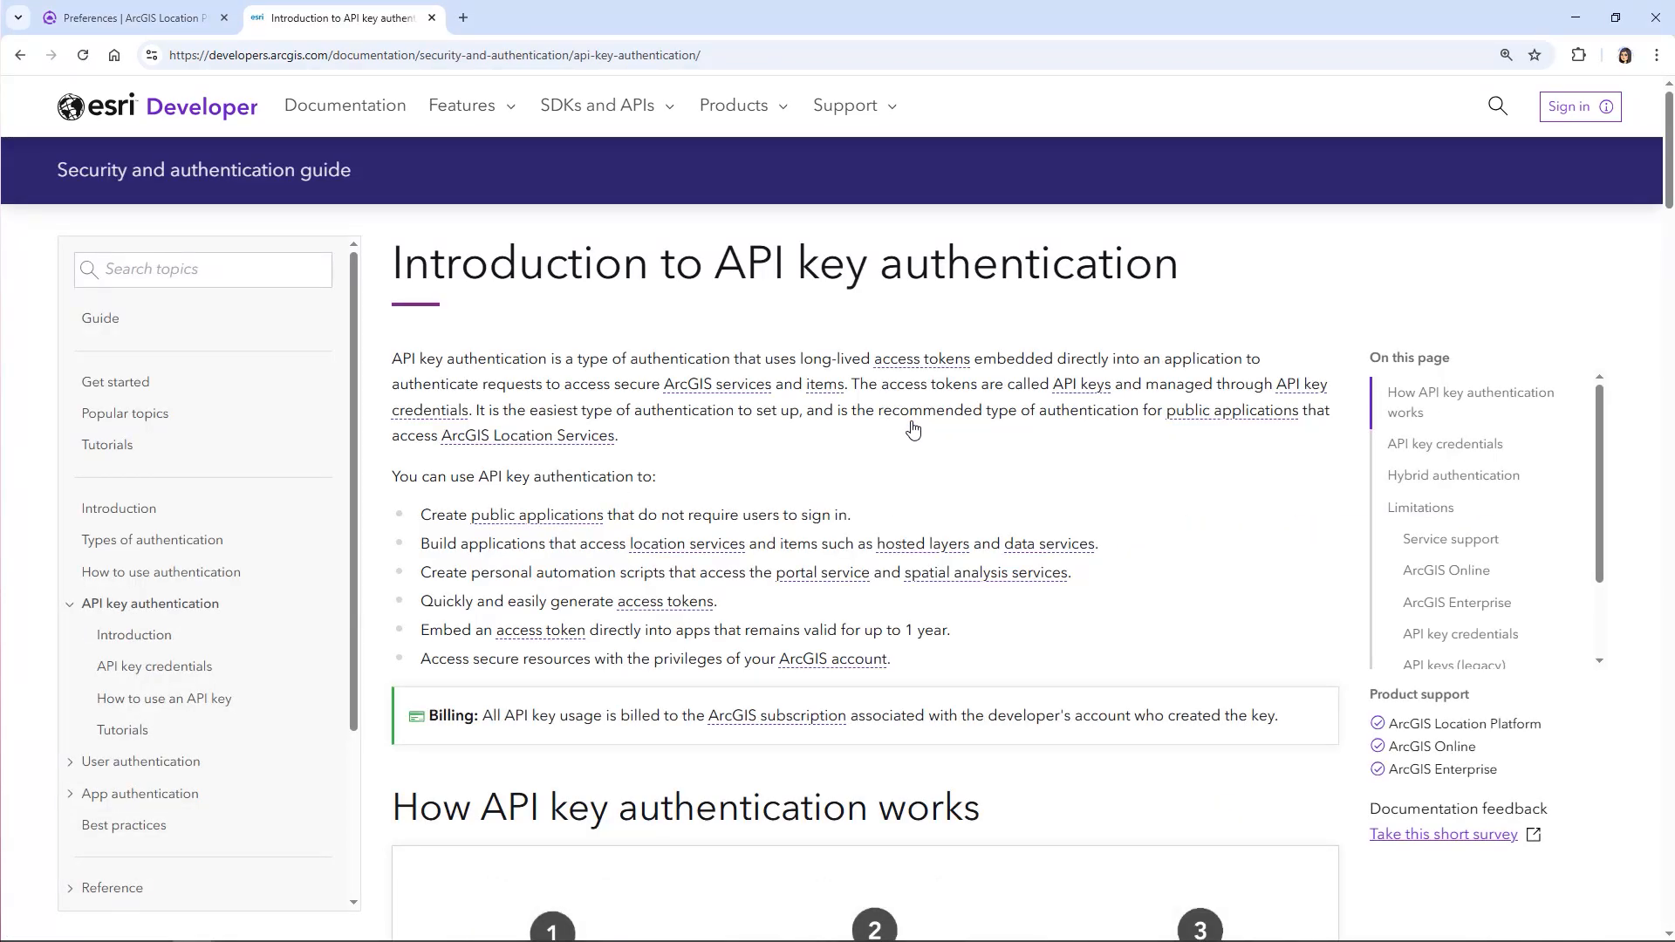
click(113, 732)
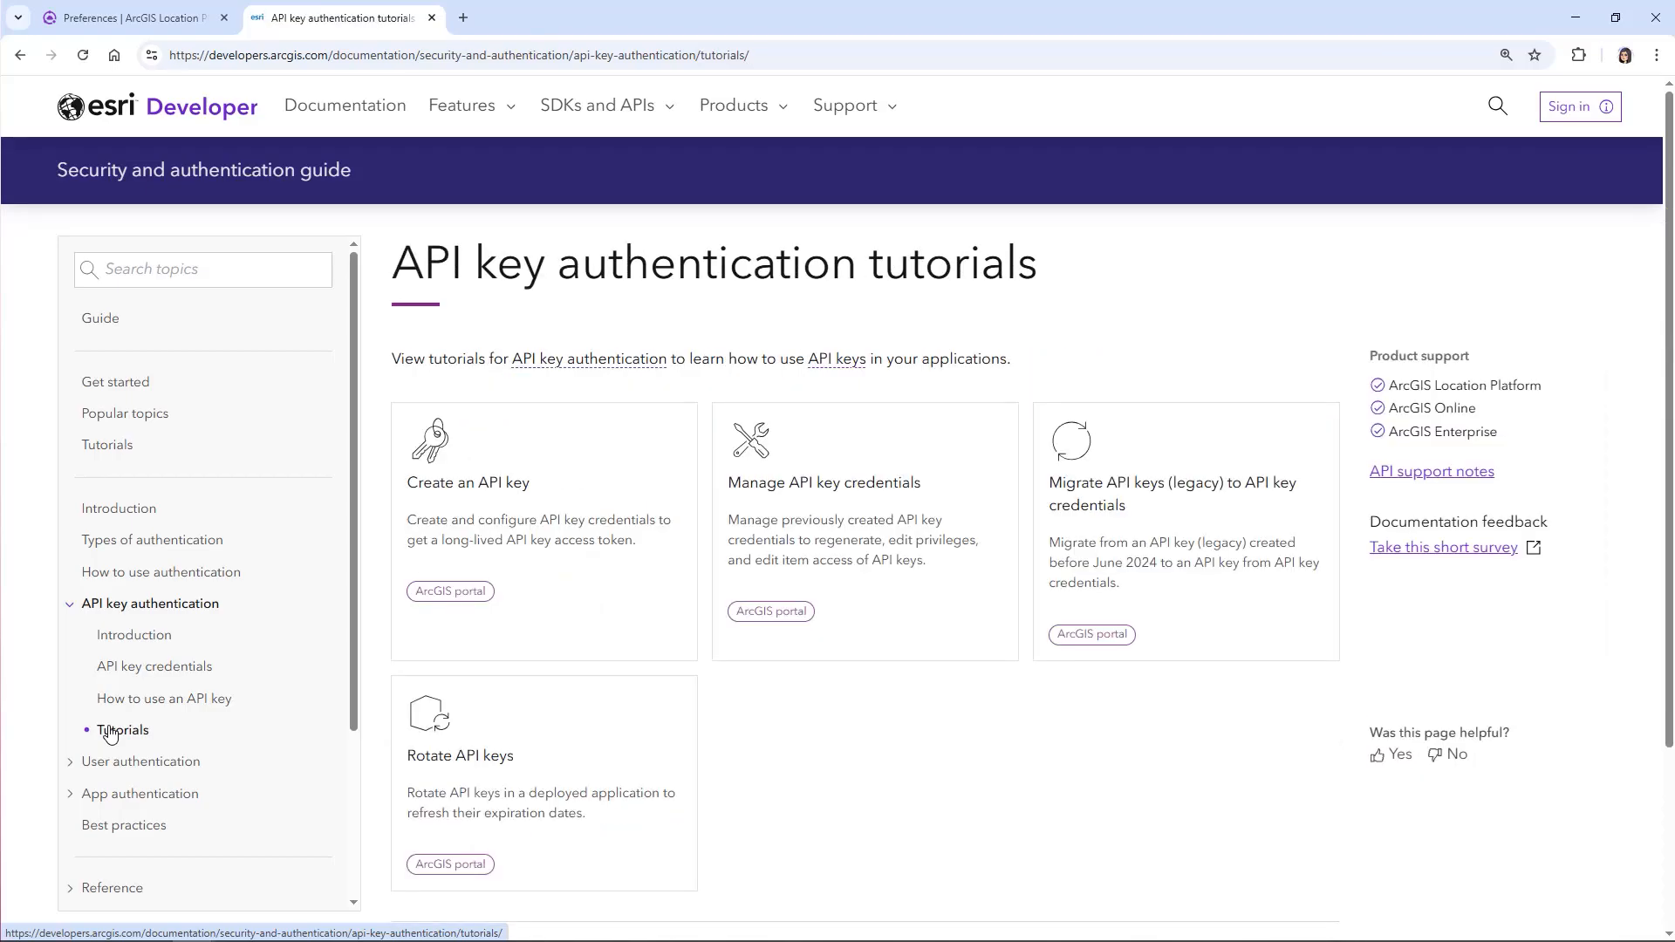
triple_click(463, 491)
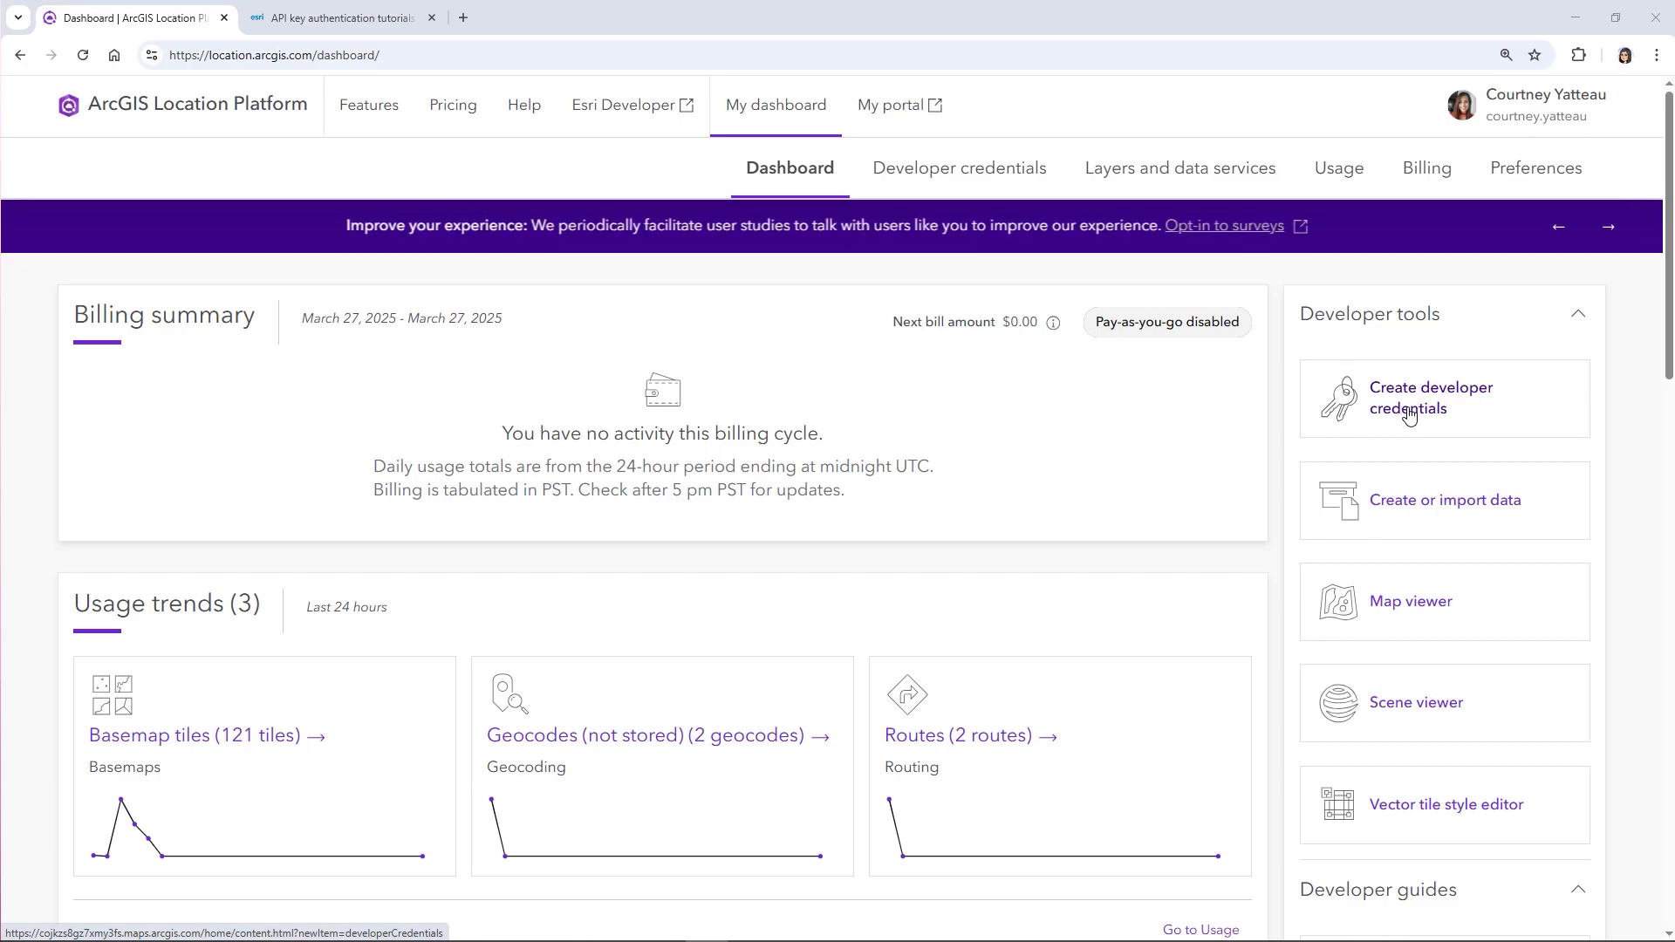
Step: Start creating developer credentials from the dashboard, with API key credentials as the credential type
click(1409, 416)
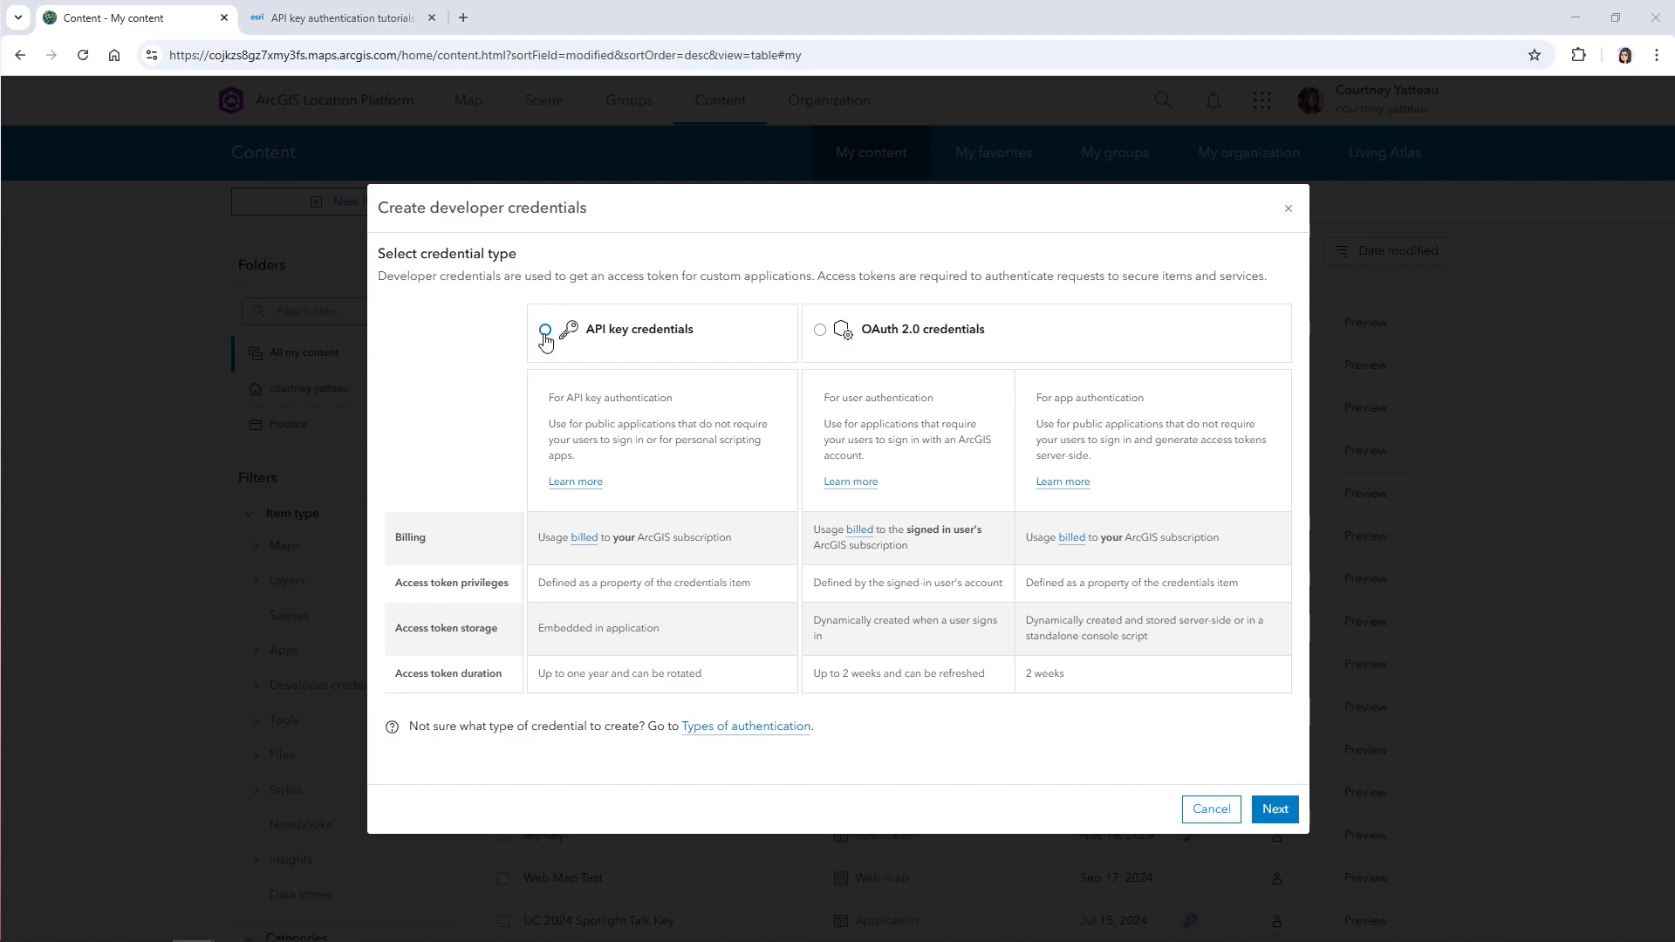
click(545, 331)
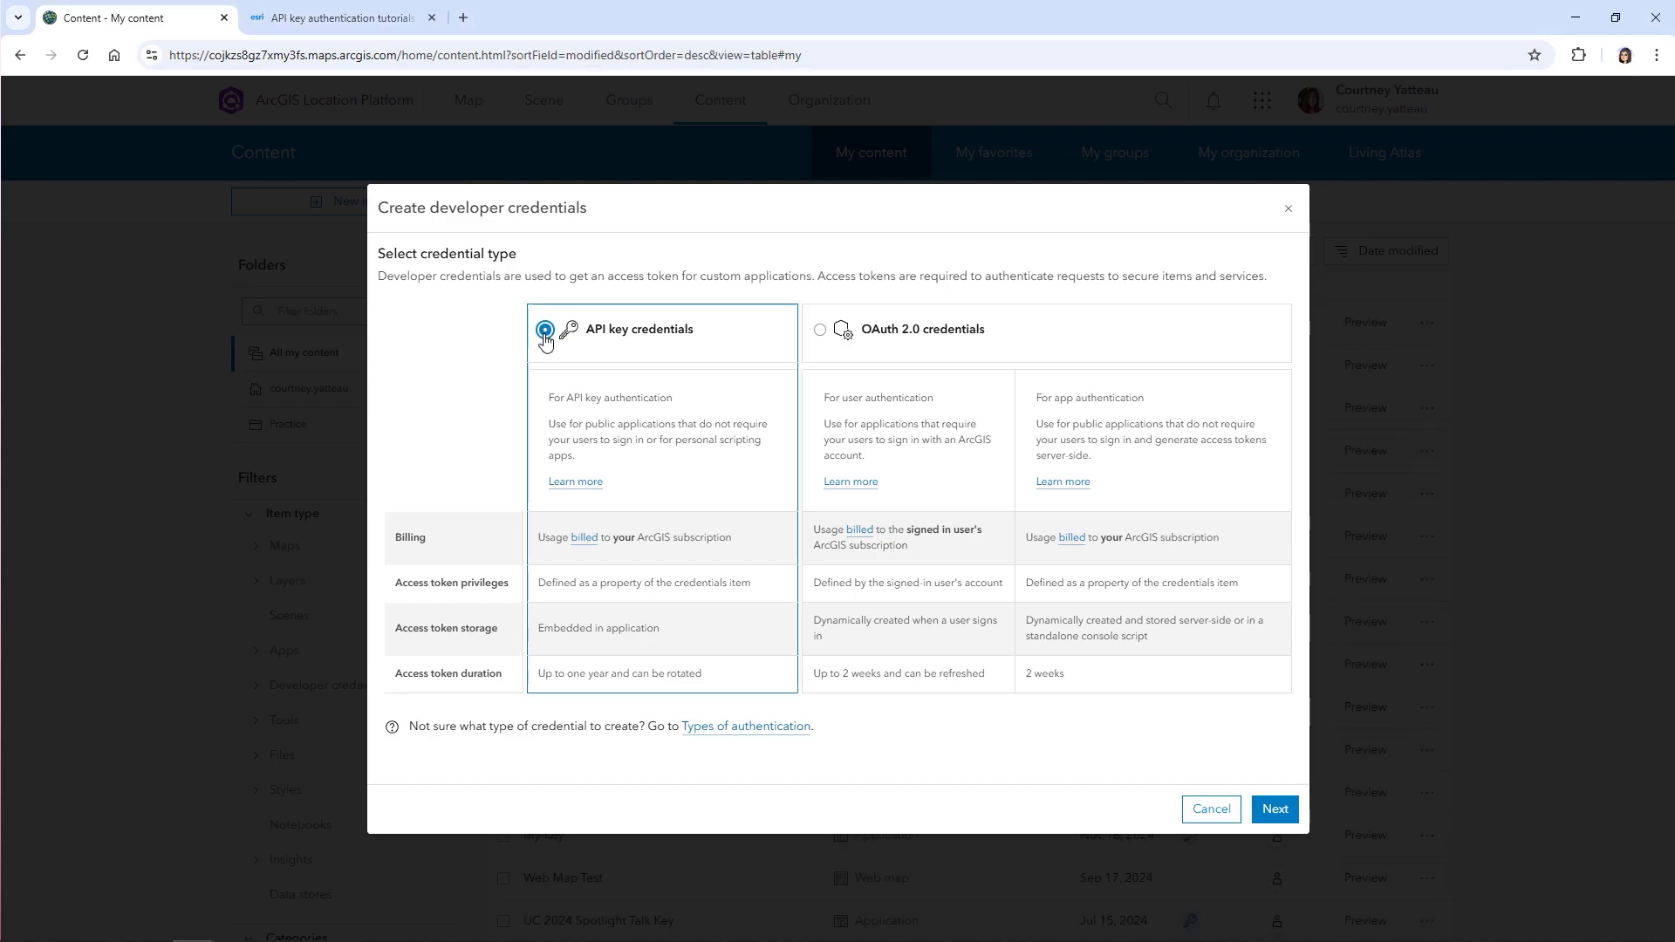
click(1289, 812)
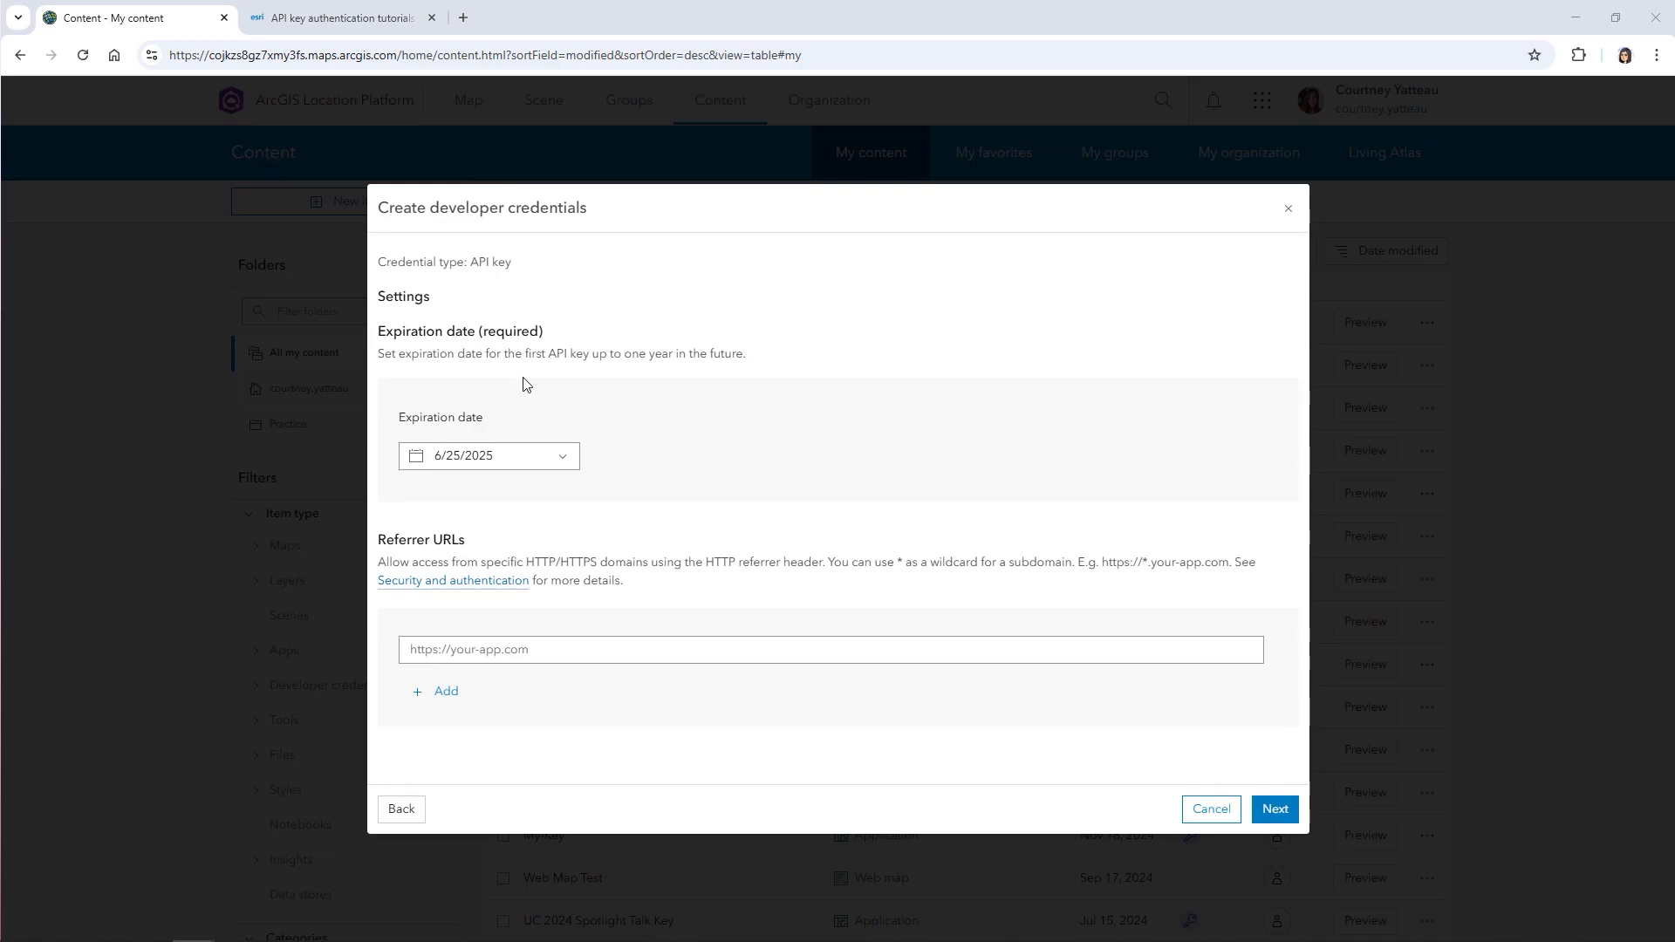
Step: Set the API key's expiration date to 8/15/2025 and continue without entering any referrer URLs
click(564, 461)
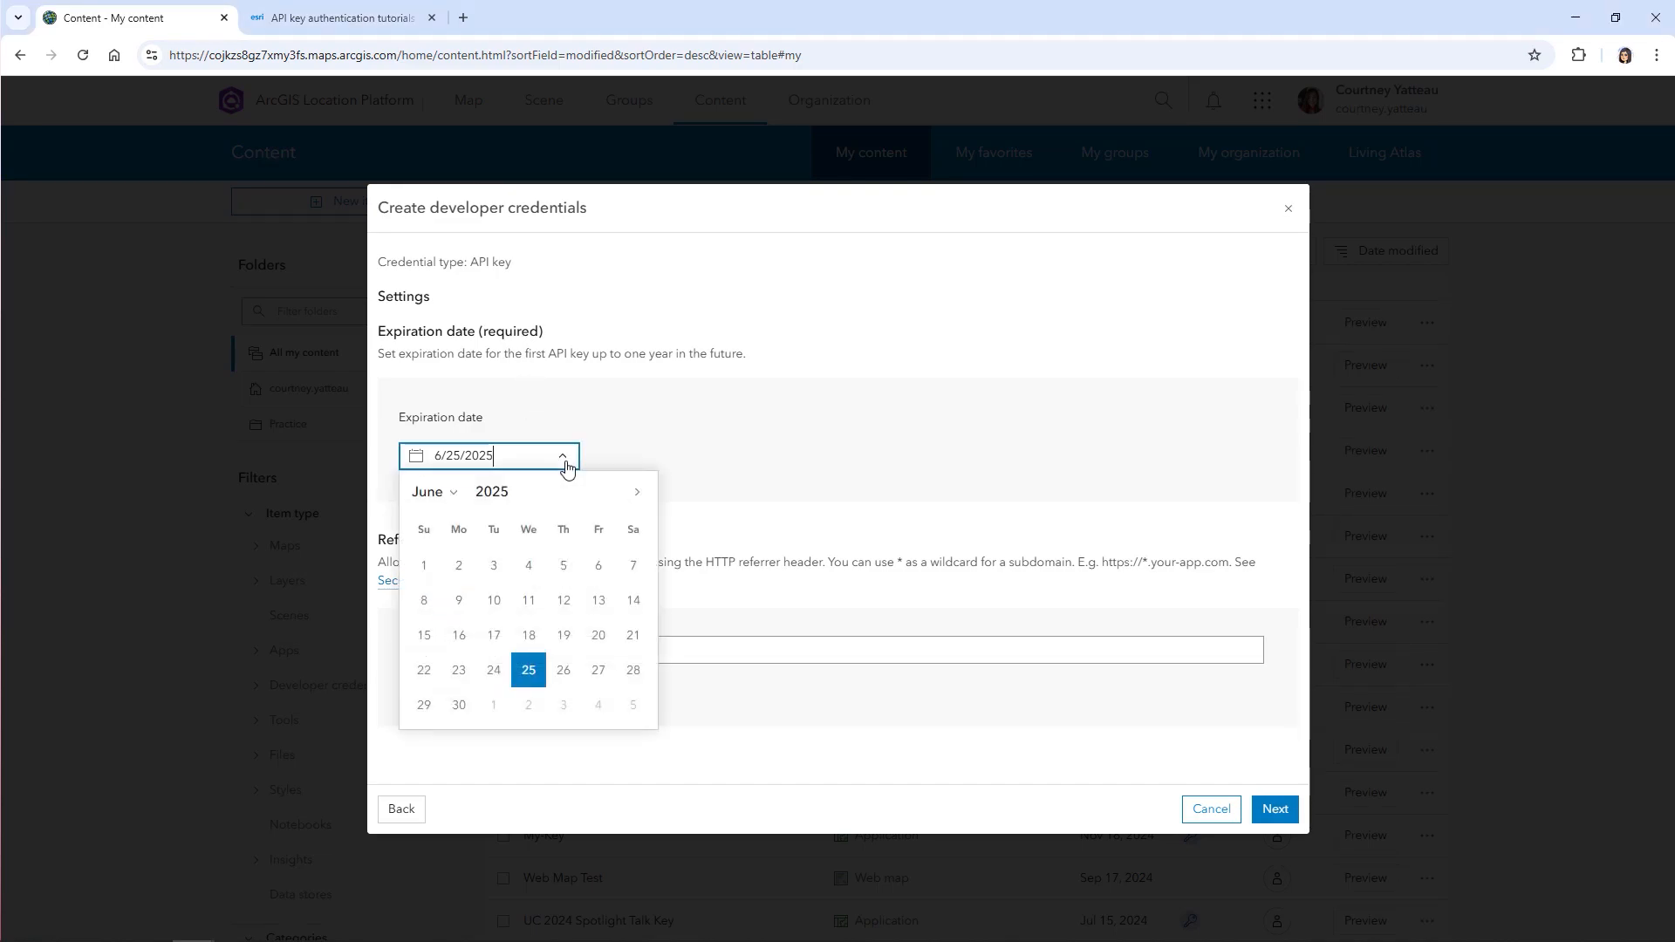
click(636, 494)
click(635, 494)
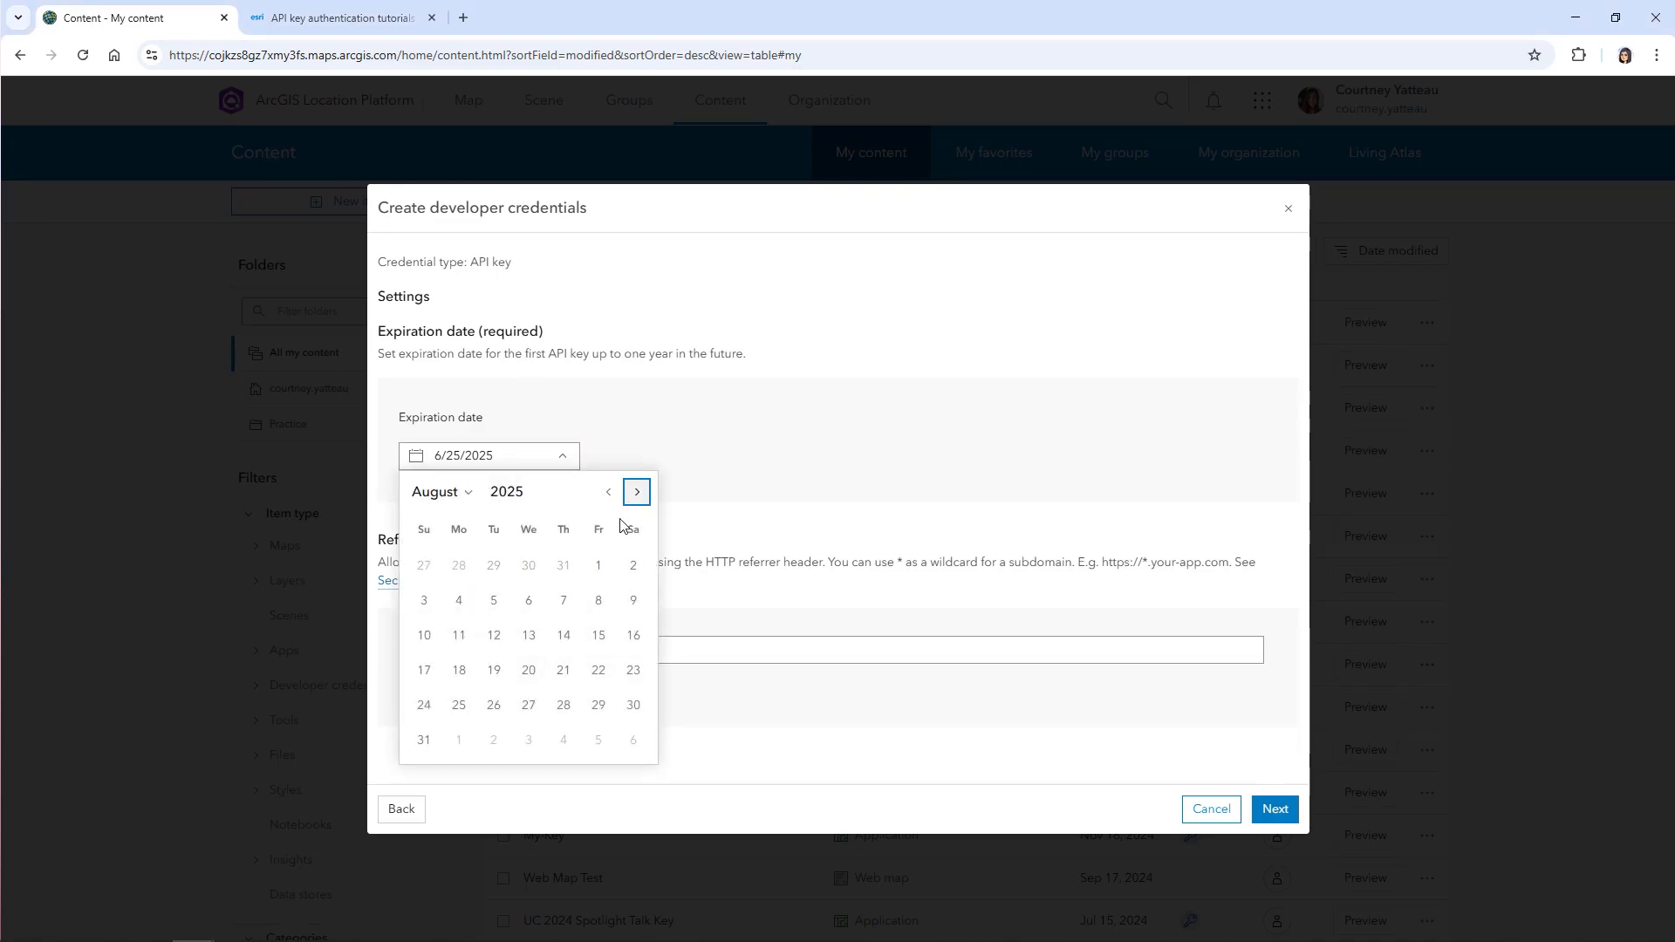
click(599, 636)
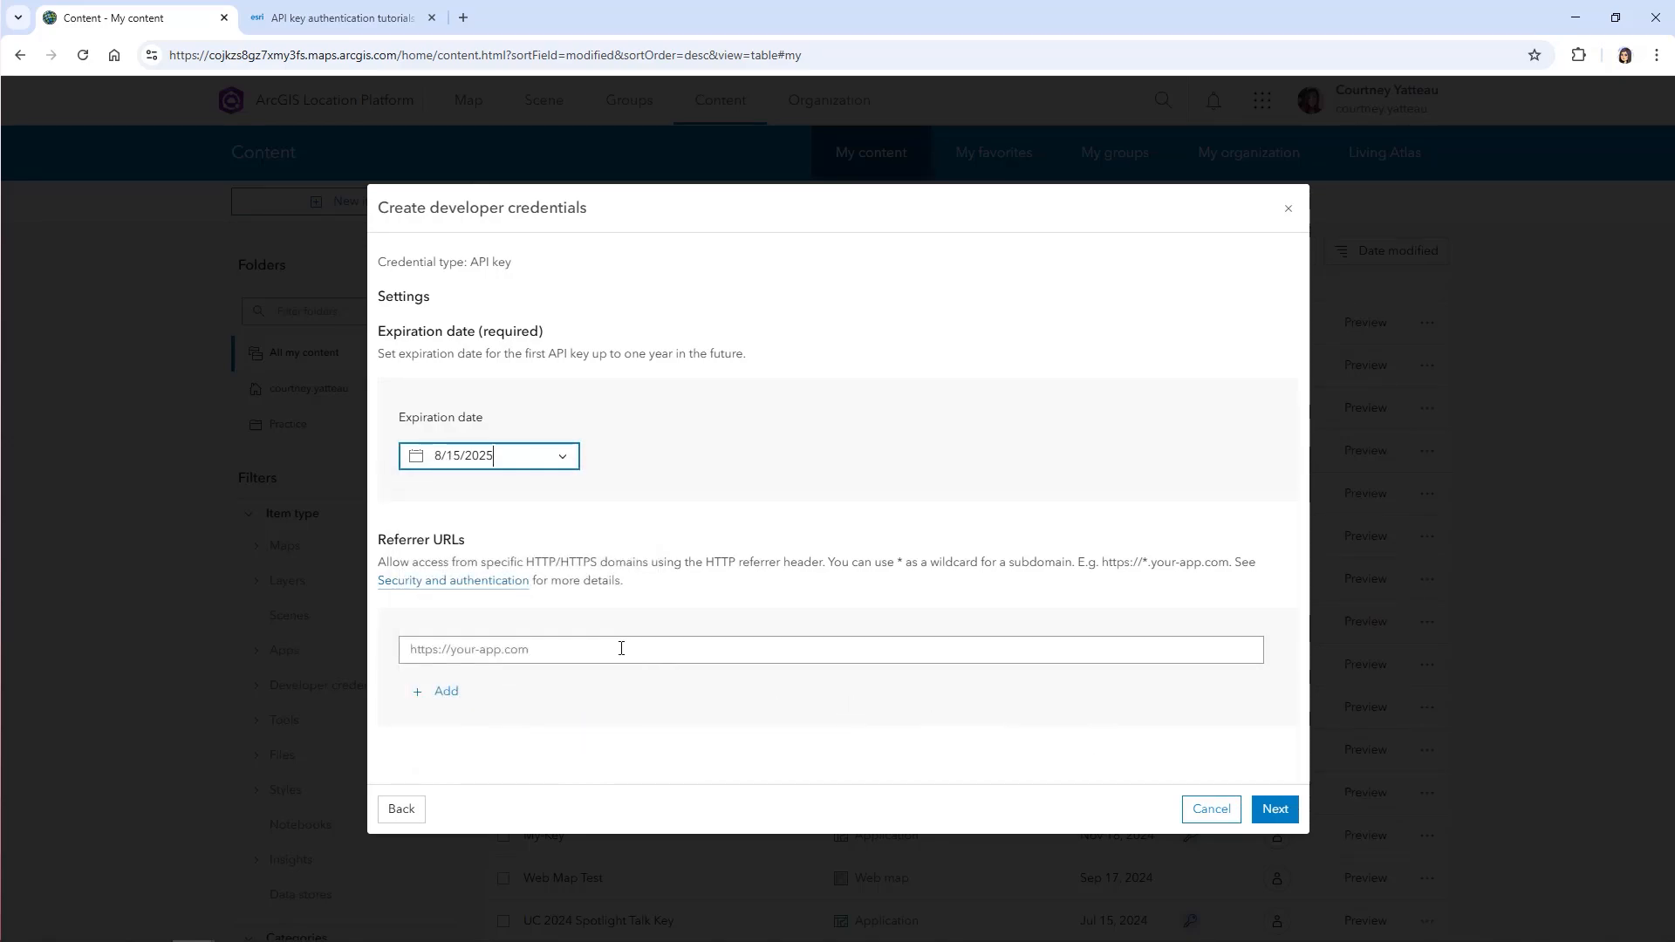
triple_click(402, 539)
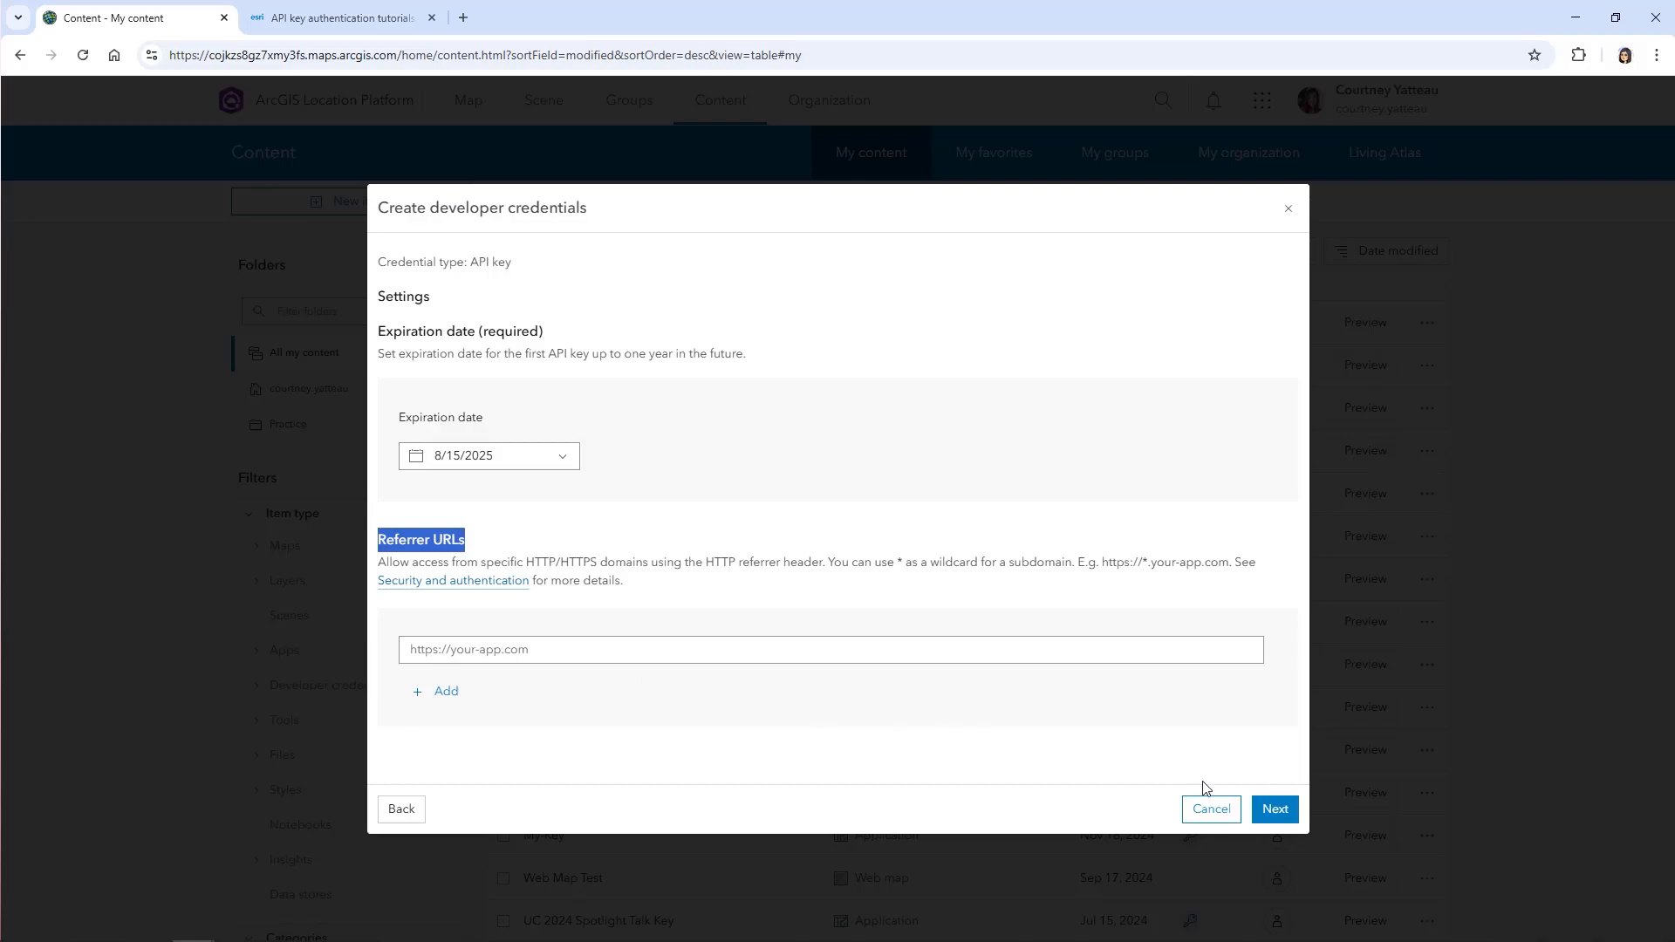
click(1263, 810)
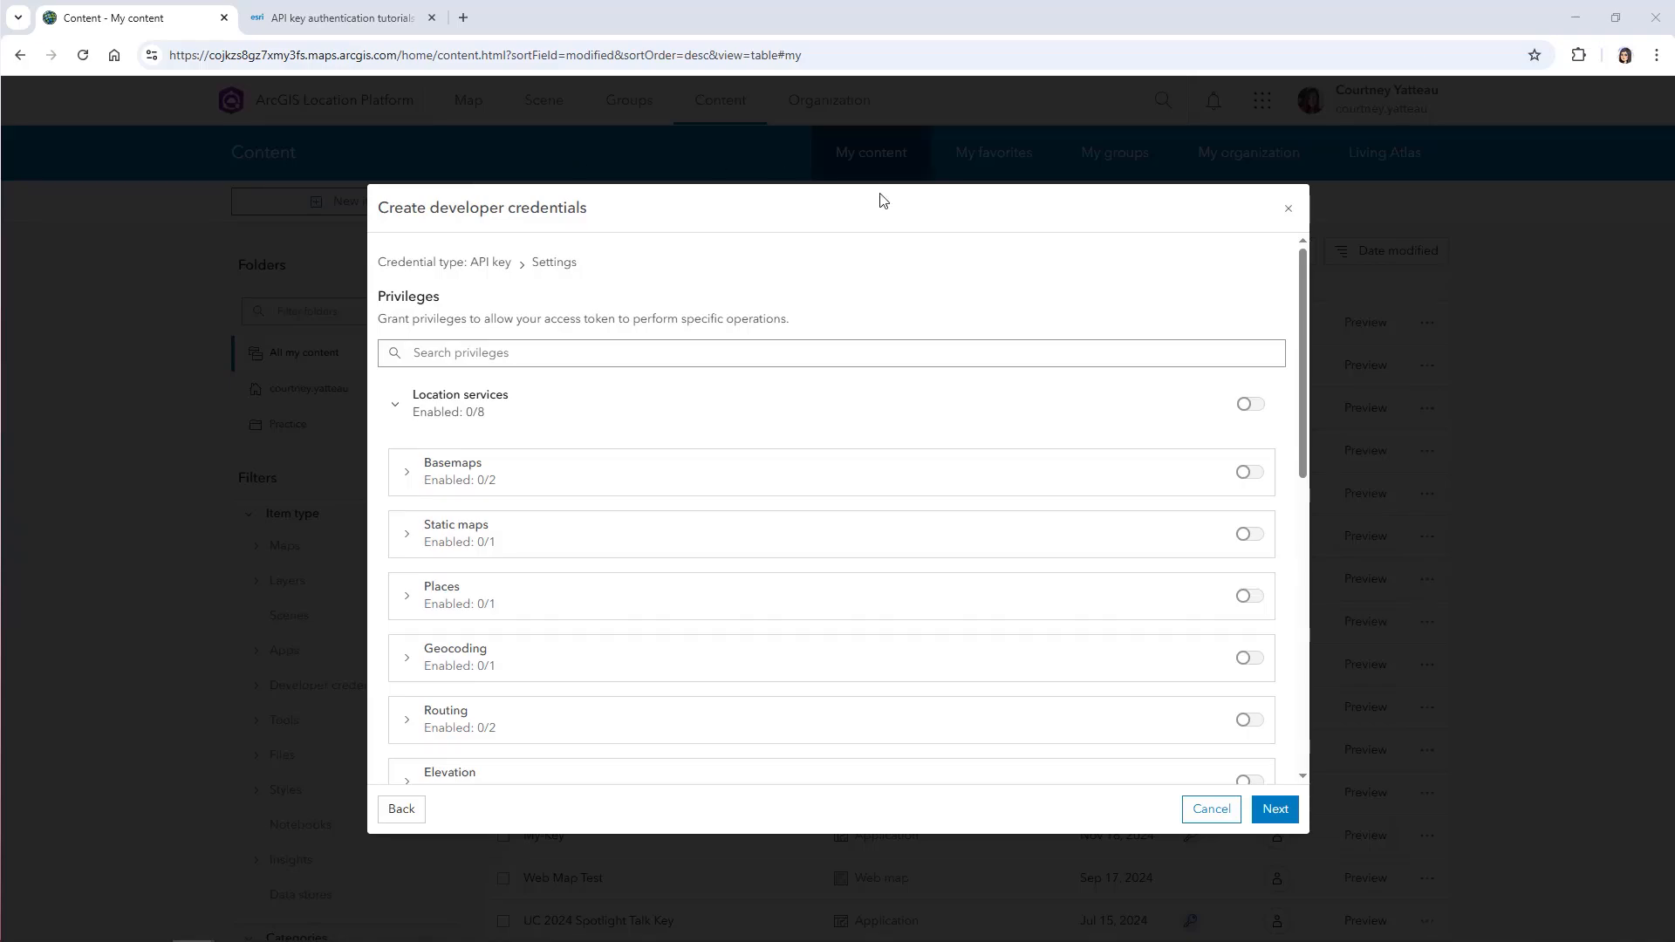
Step: Grant only the Basemaps and Routing privileges under Location services, leaving the other location services disabled
click(1252, 410)
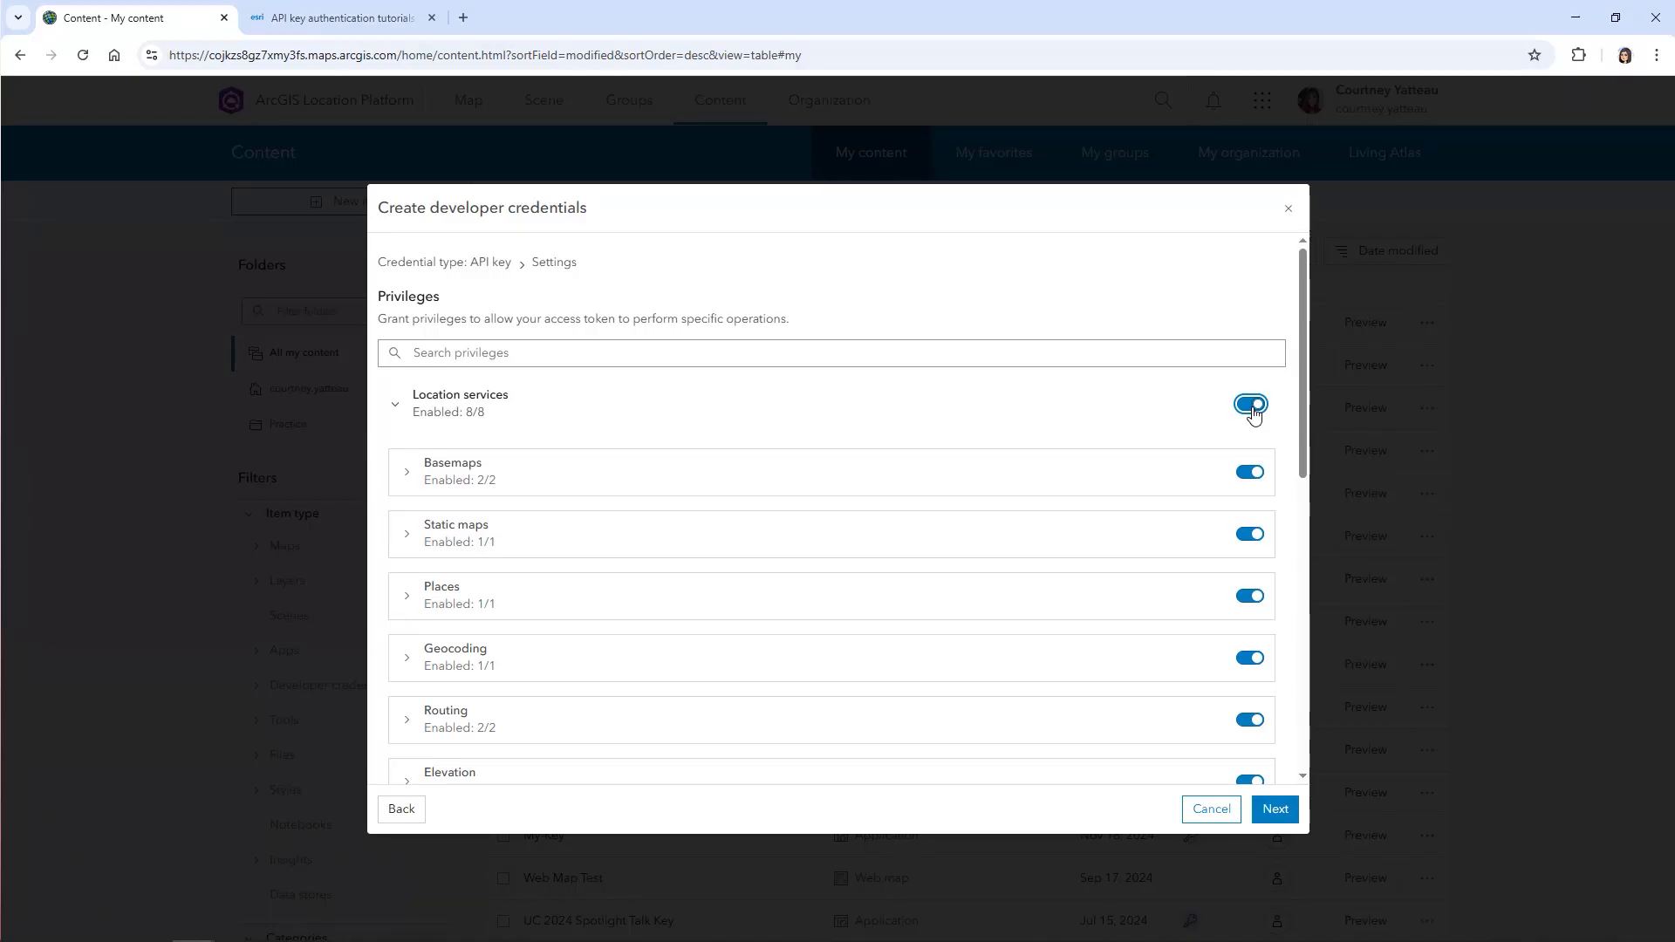
click(1254, 416)
scroll(1257, 405, down, 1)
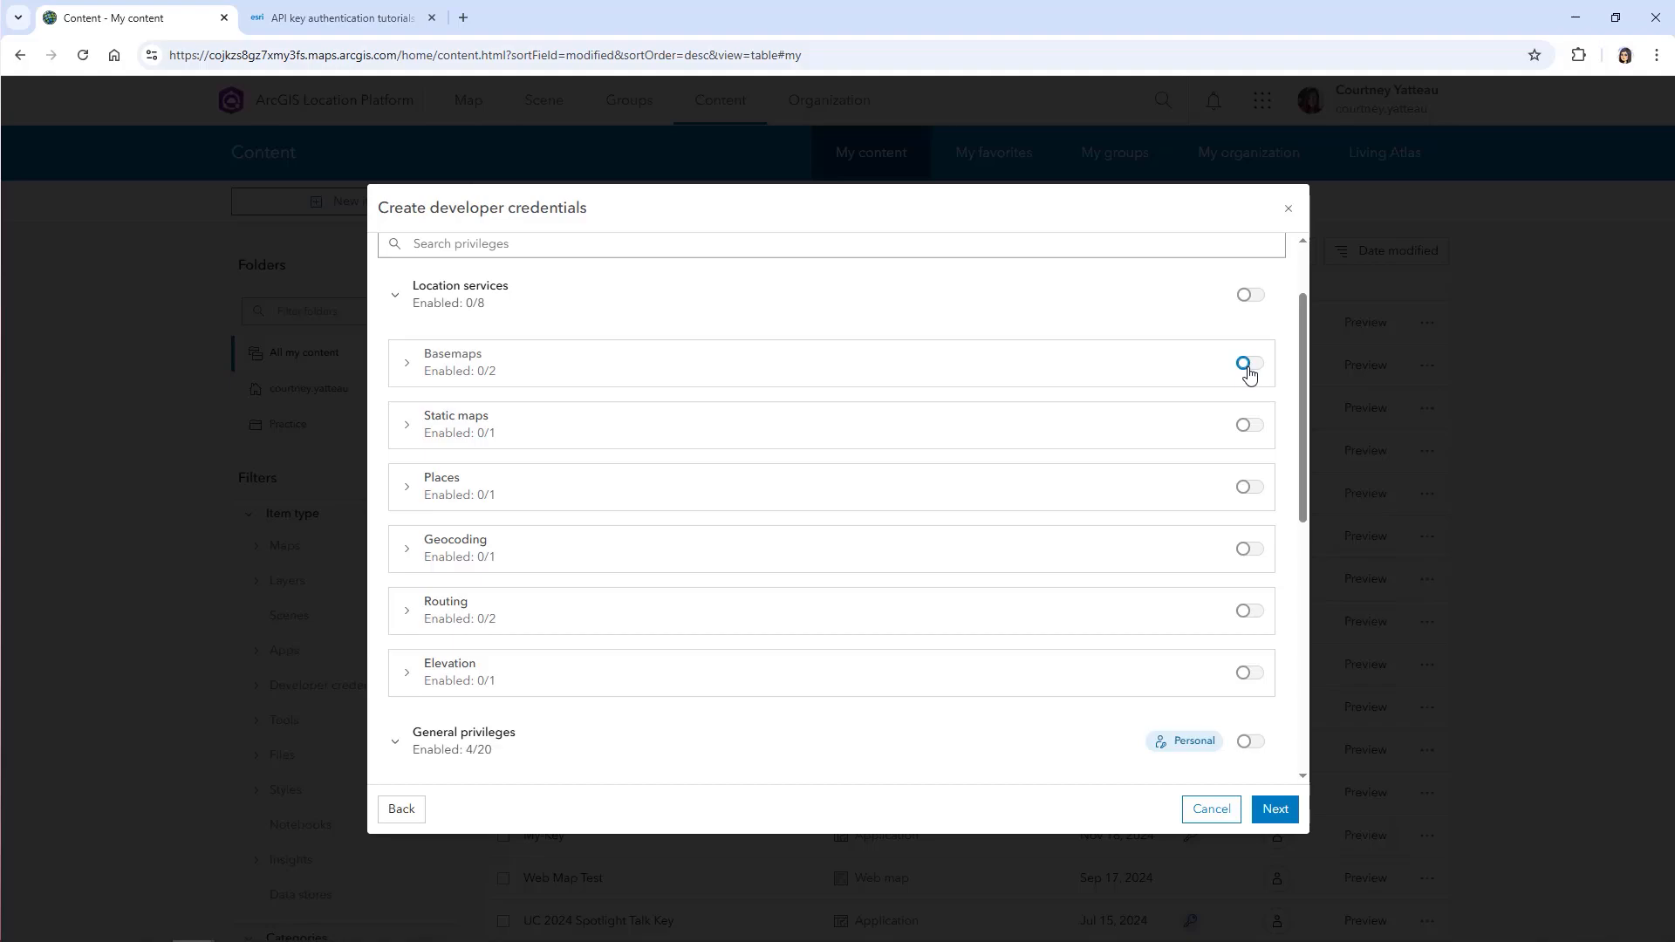
click(1249, 373)
click(405, 365)
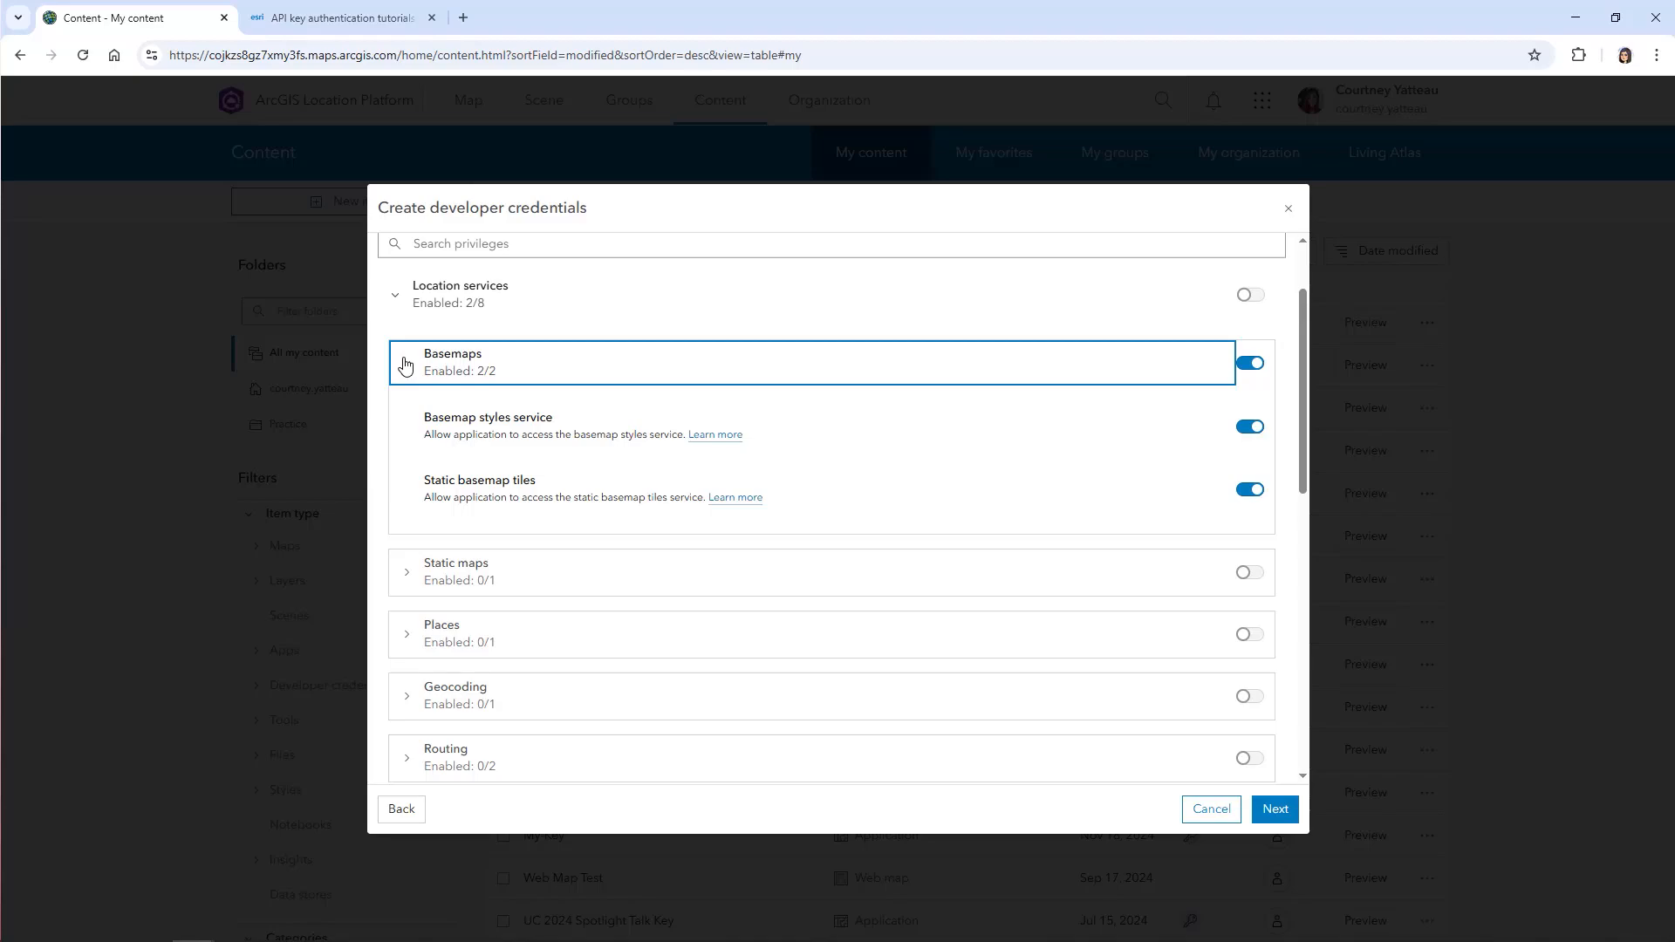
click(404, 364)
click(1249, 611)
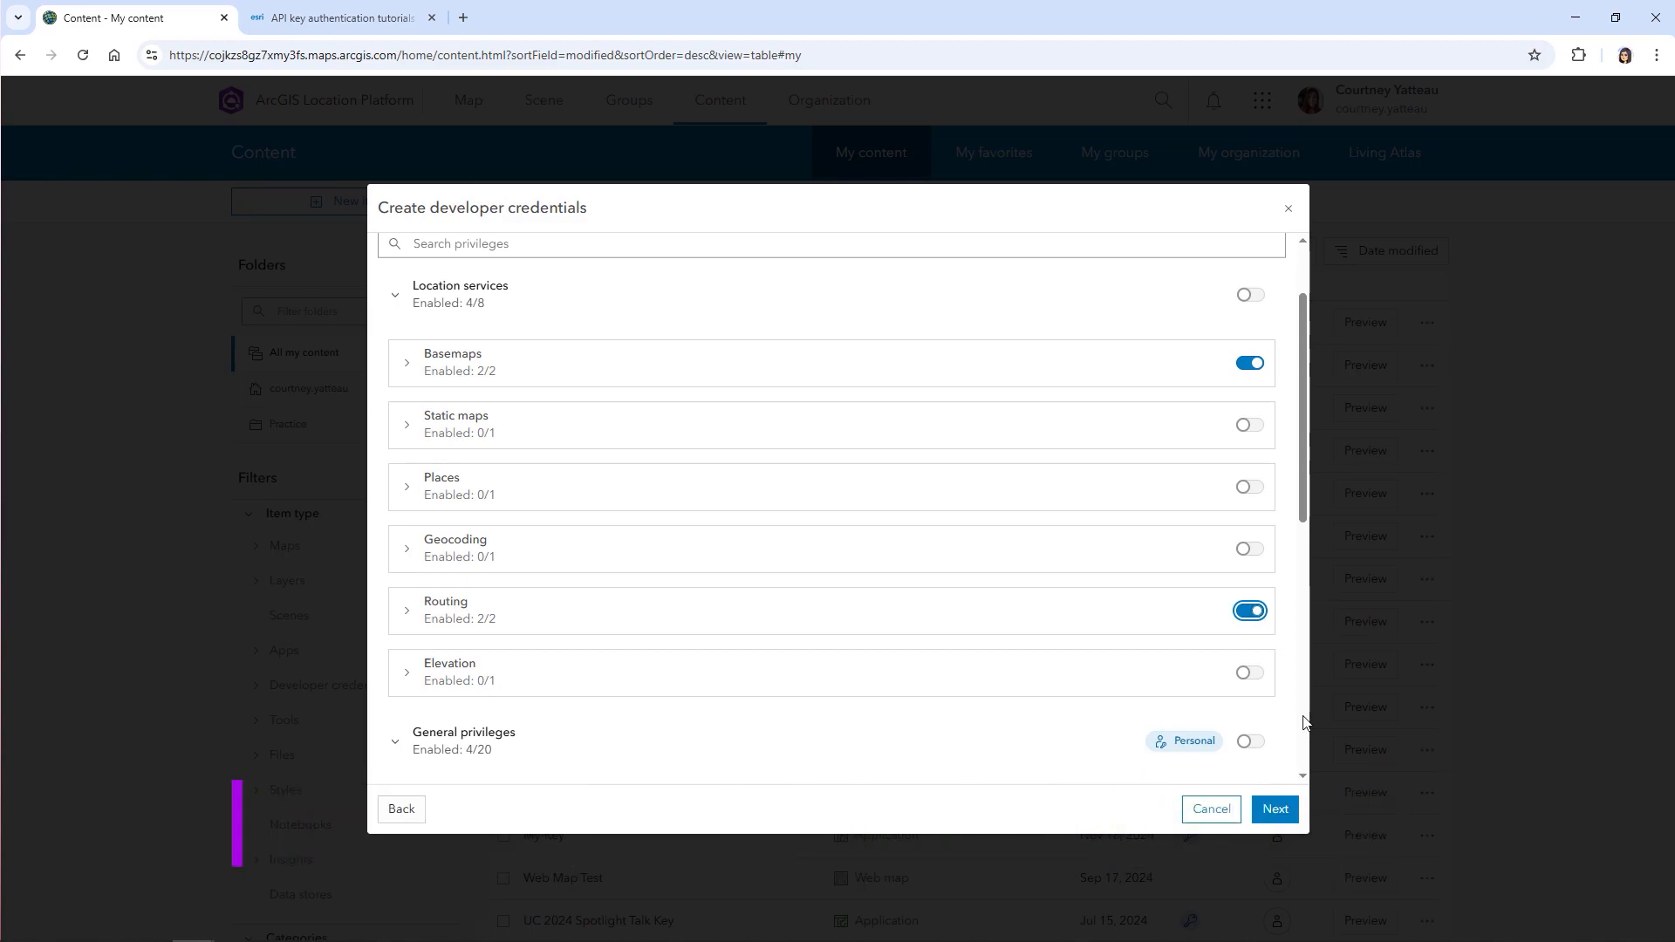
click(1273, 809)
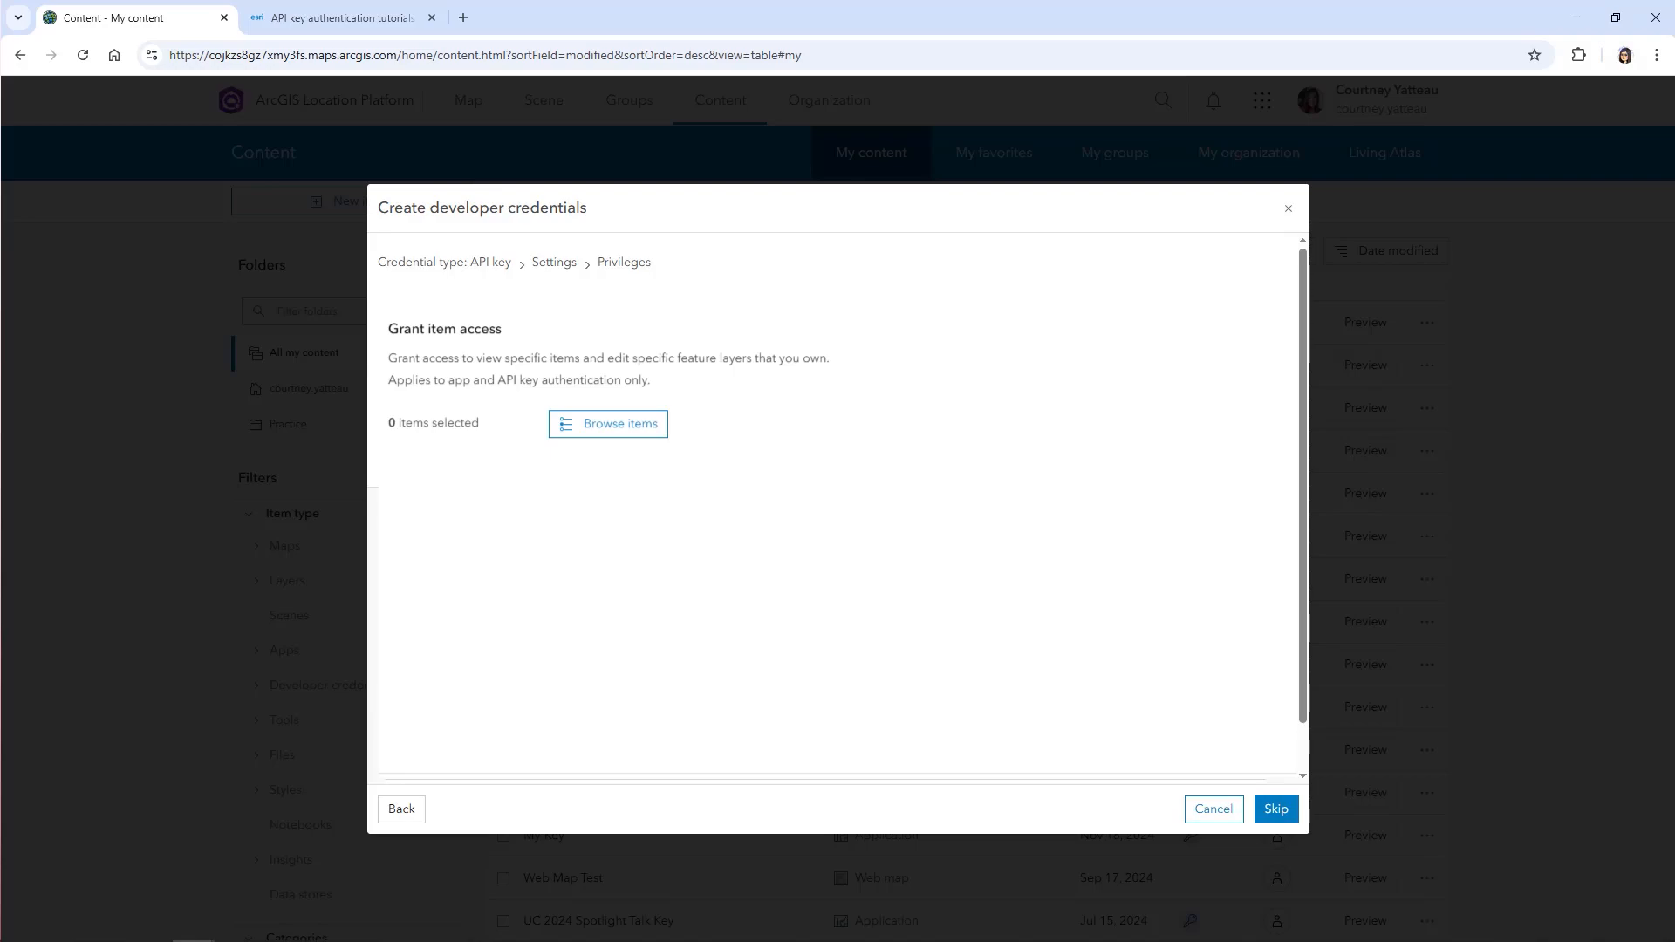
Step: Skip granting item access and title the credentials item My-Routing-Key
click(1274, 811)
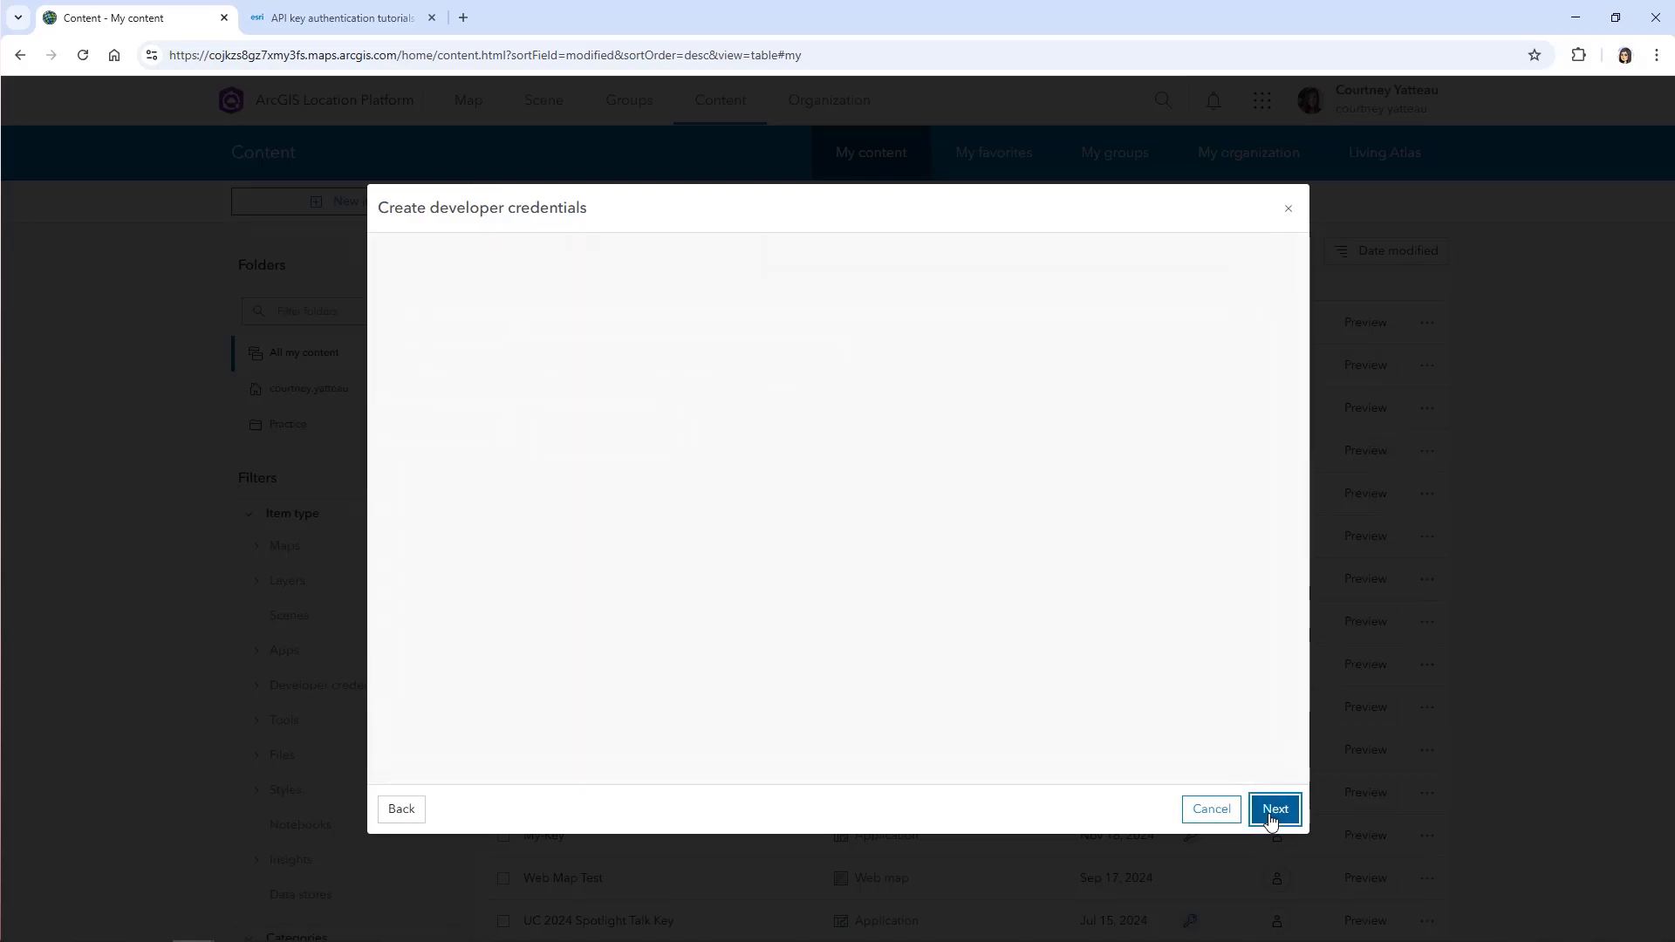
click(443, 354)
text(My-Routi)
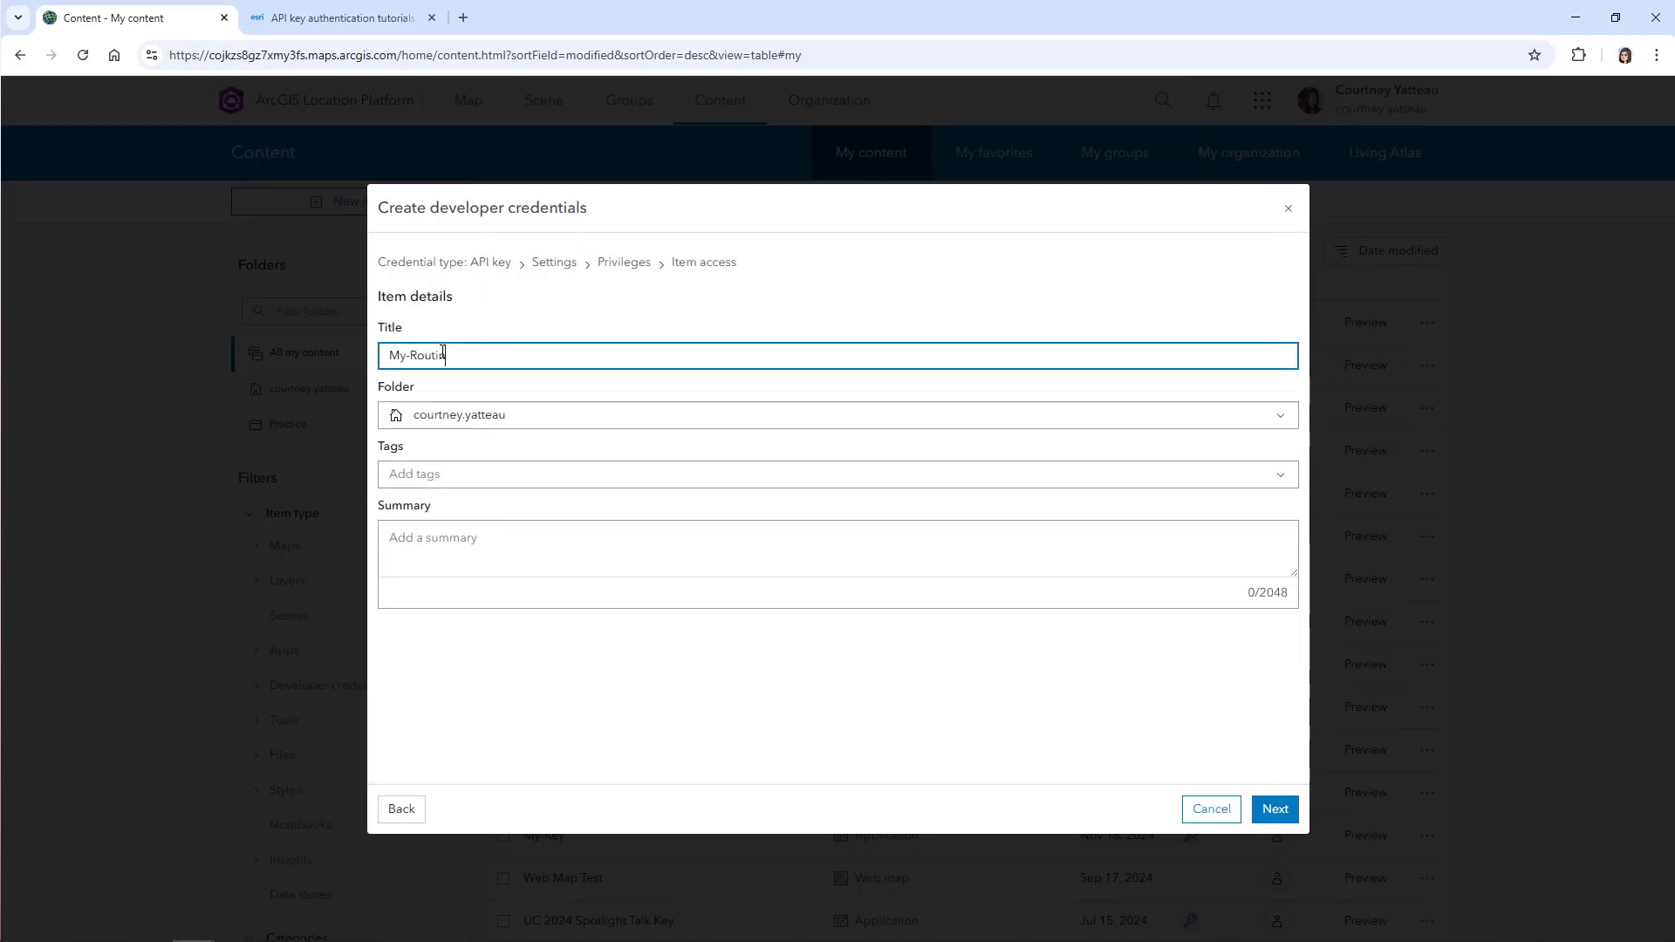
text(ng-Key)
Step: Add the tag "routing" and the summary "A key for my new routing app.", and proceed to the settings review
click(437, 472)
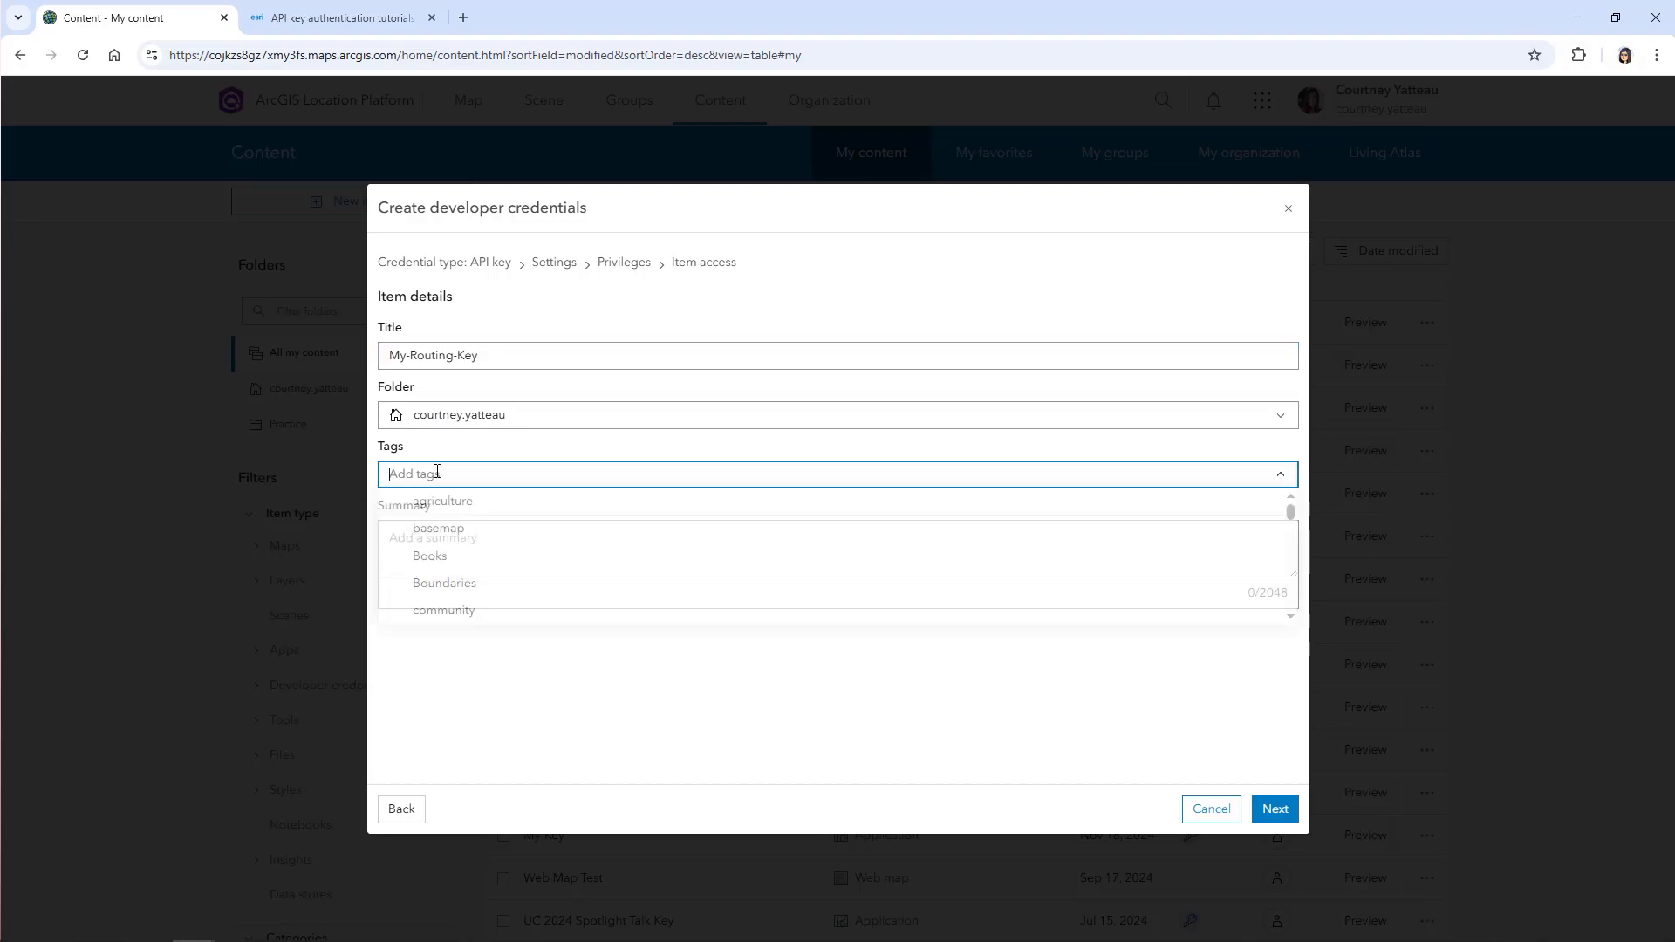
text(routing)
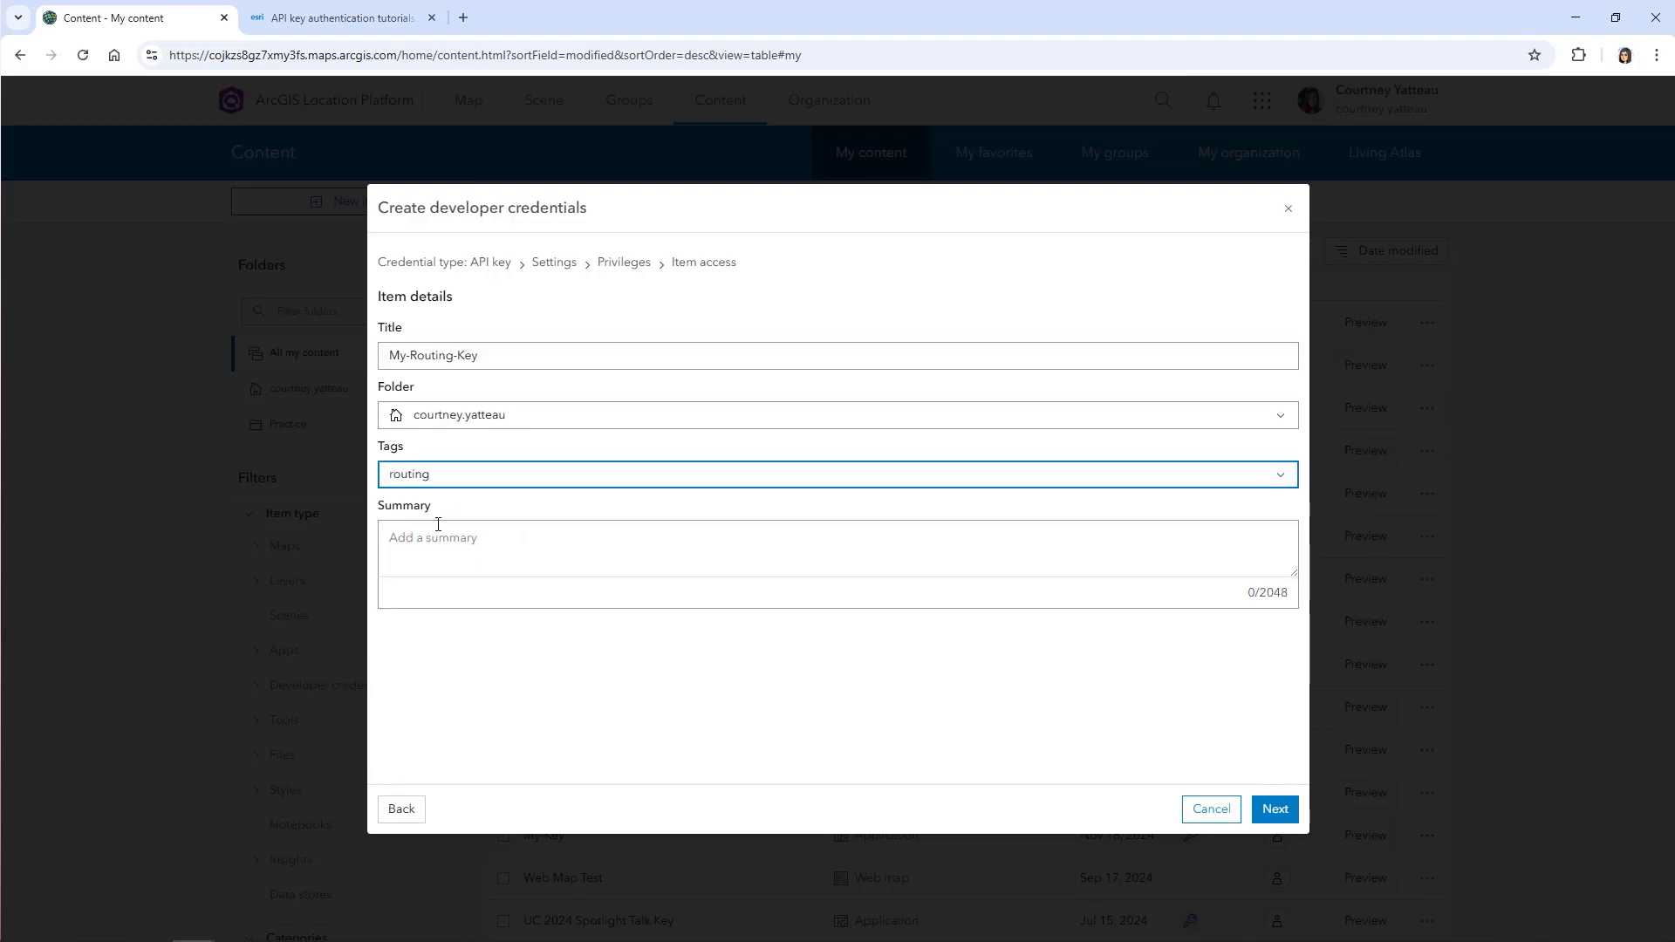
click(437, 539)
text(A key for my new routing )
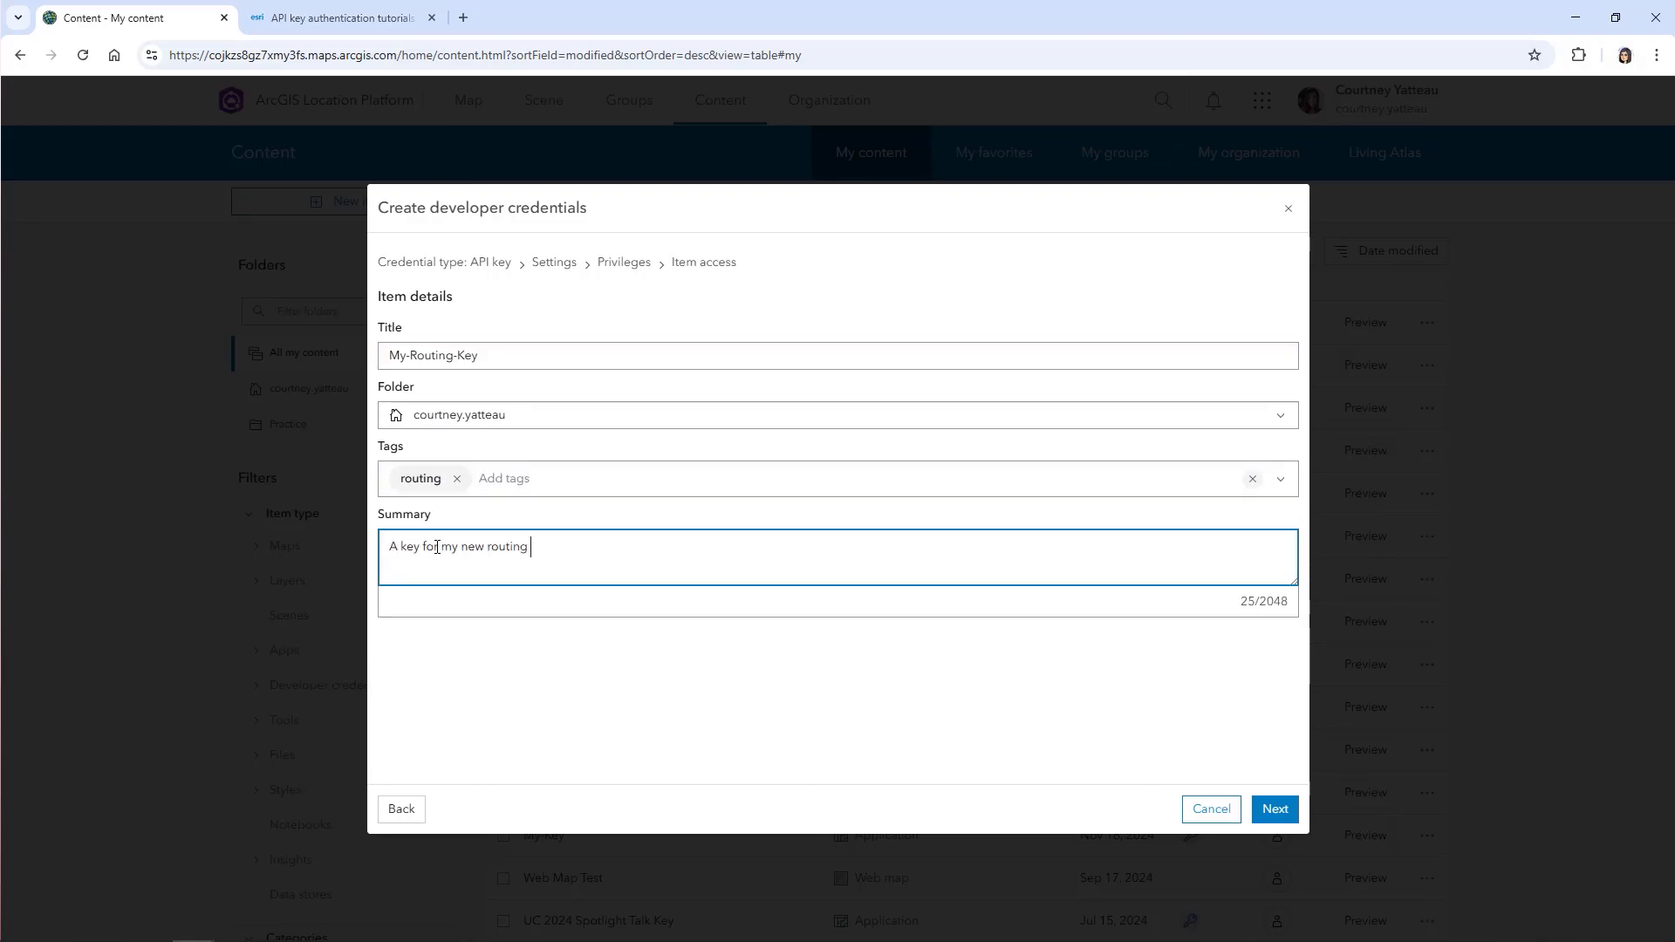
text(app.)
click(1271, 812)
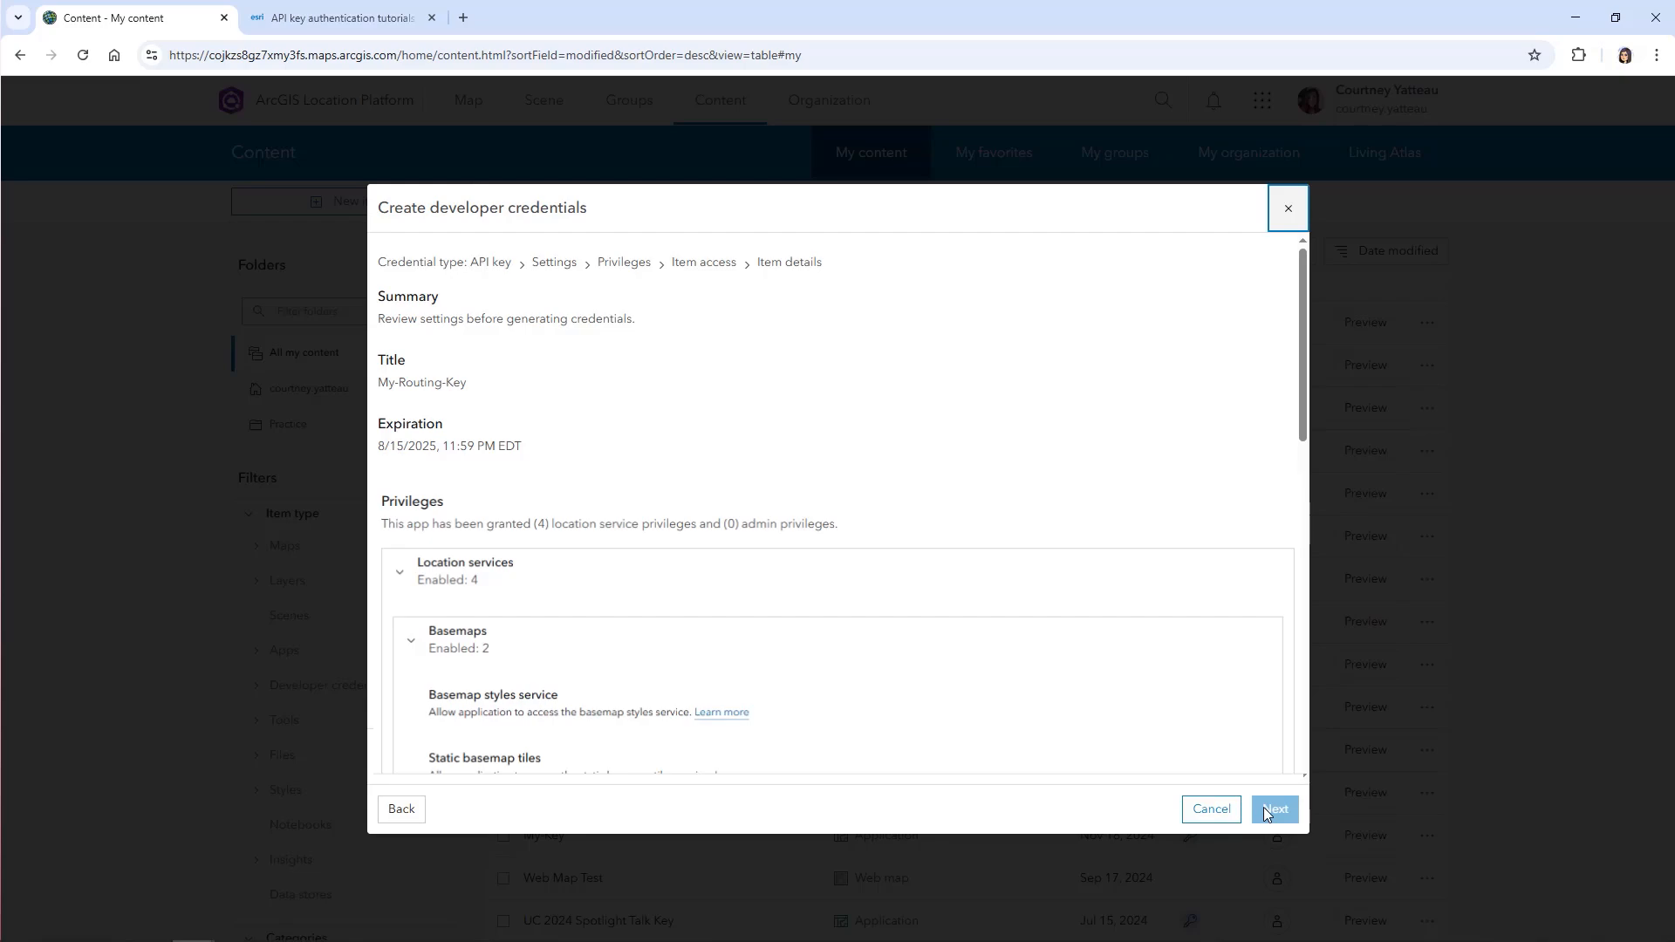
Step: Accept the settings summary and finish the credentials by going to the item details page, leaving the API key ungenerated
click(1272, 810)
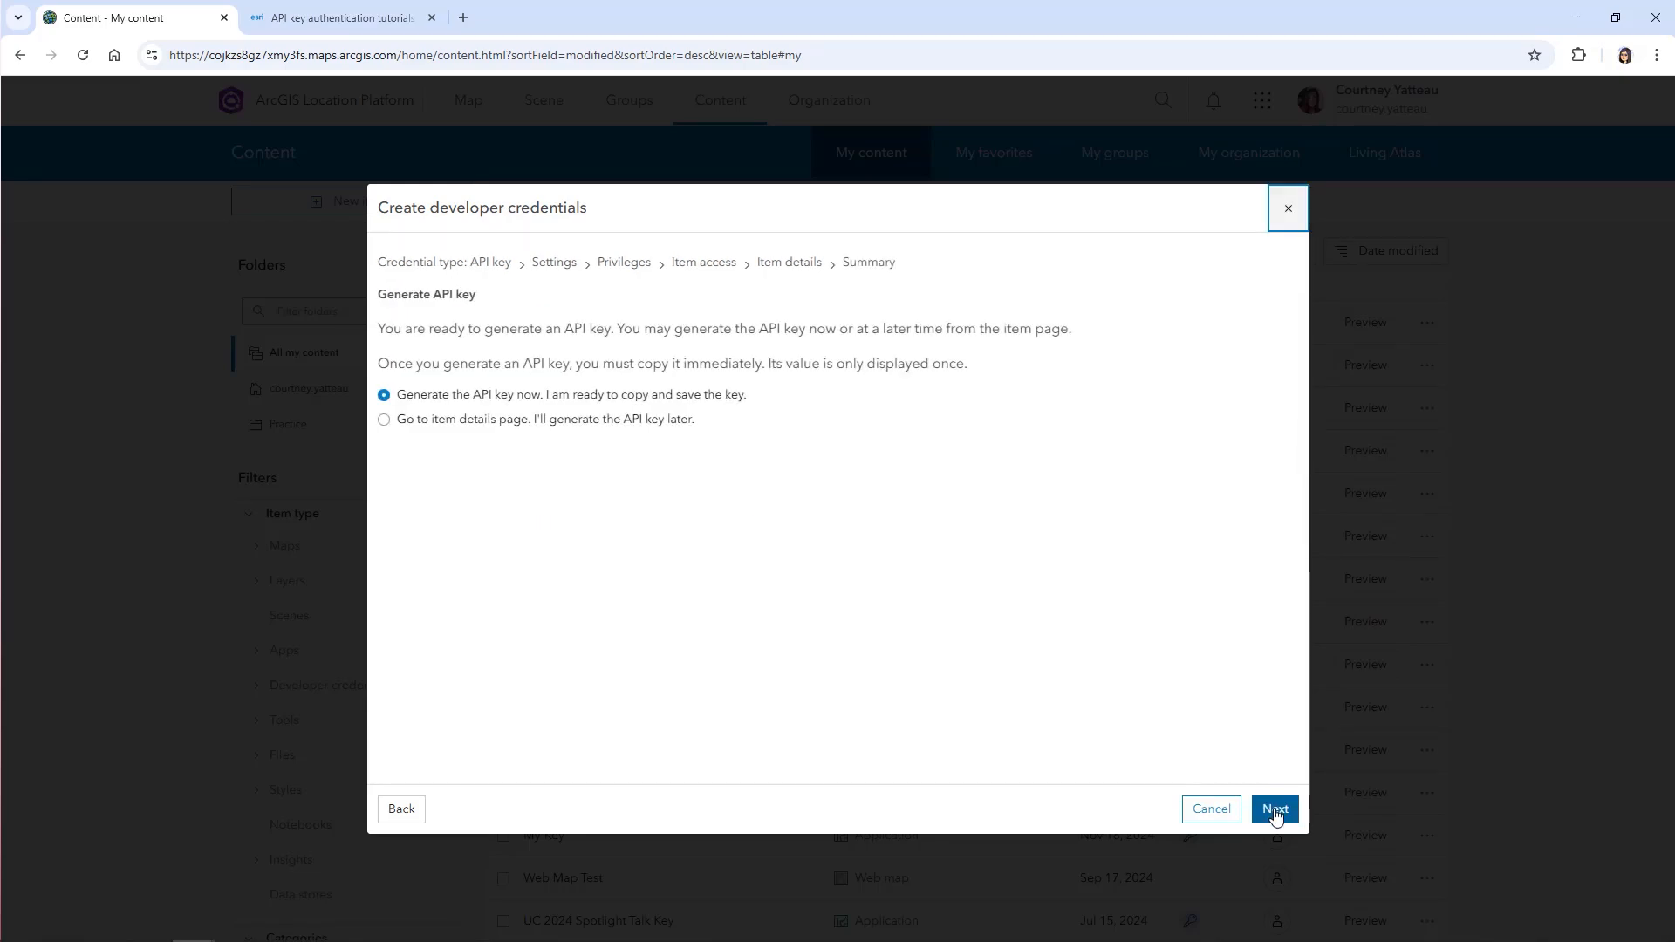
triple_click(524, 400)
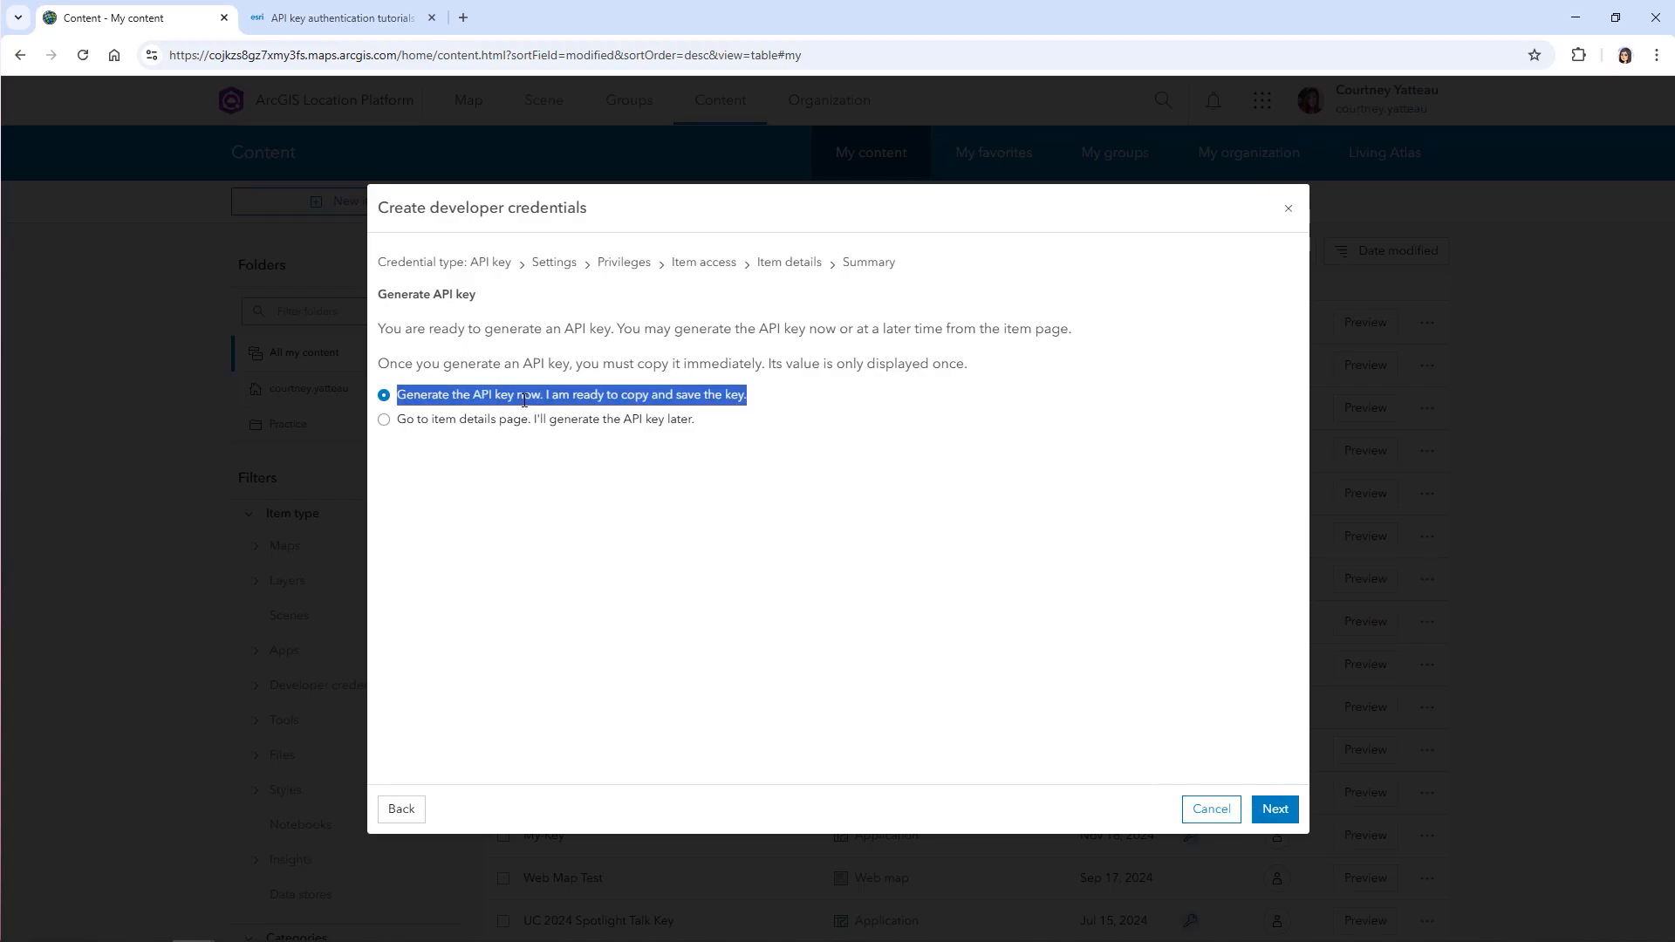
triple_click(526, 422)
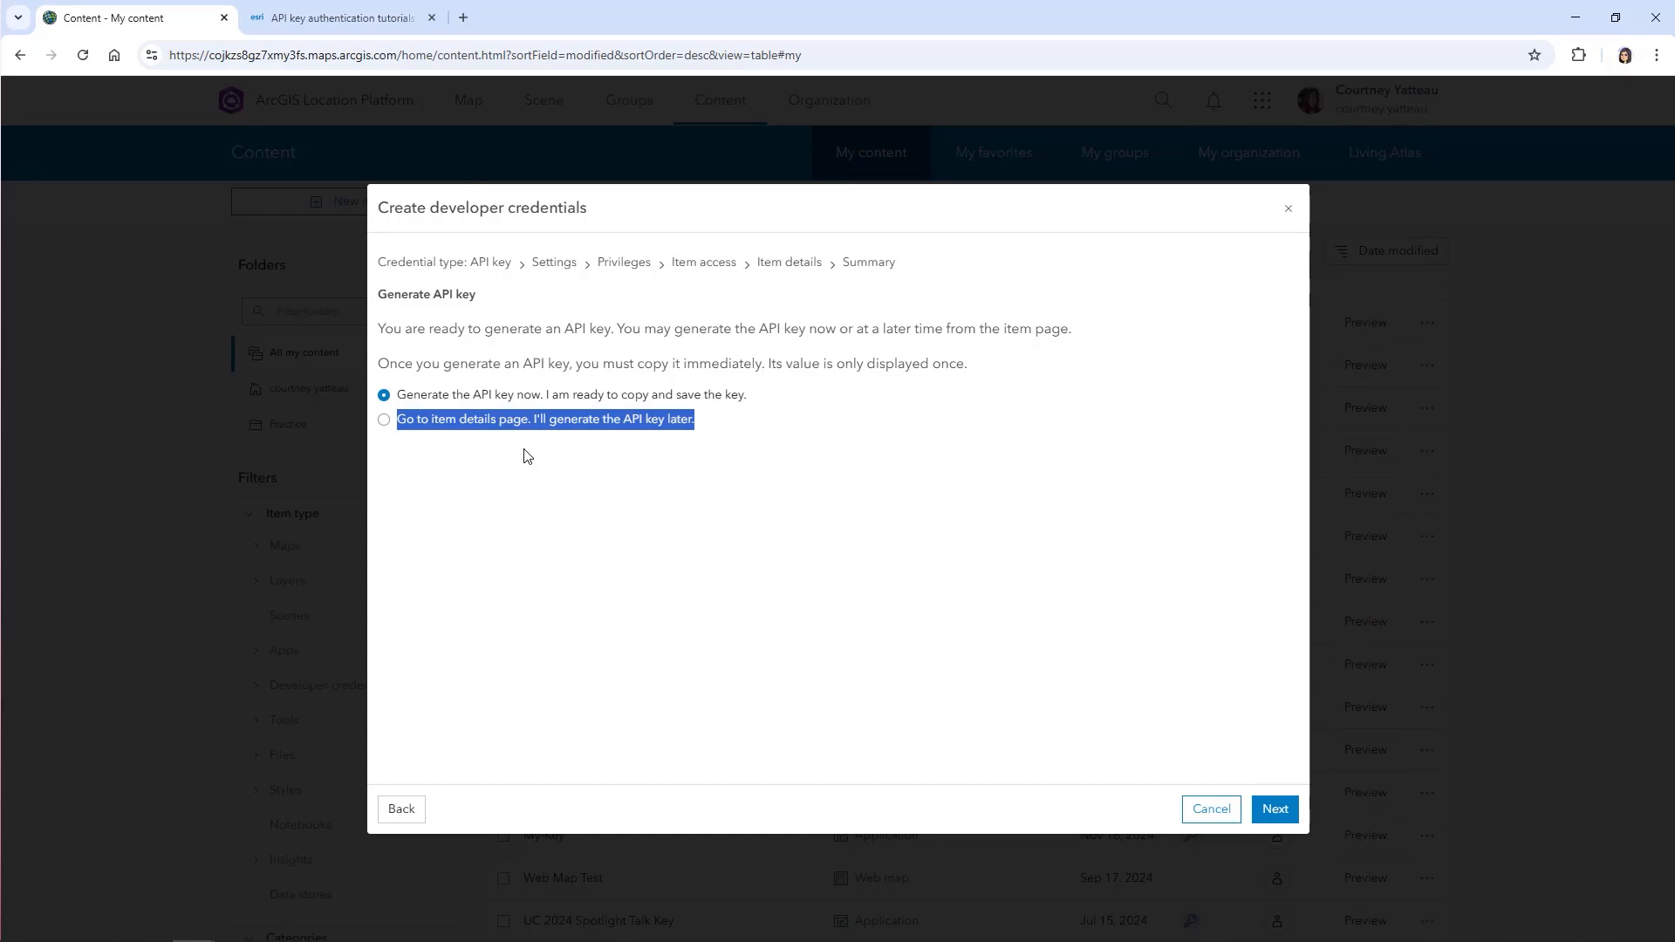
click(385, 420)
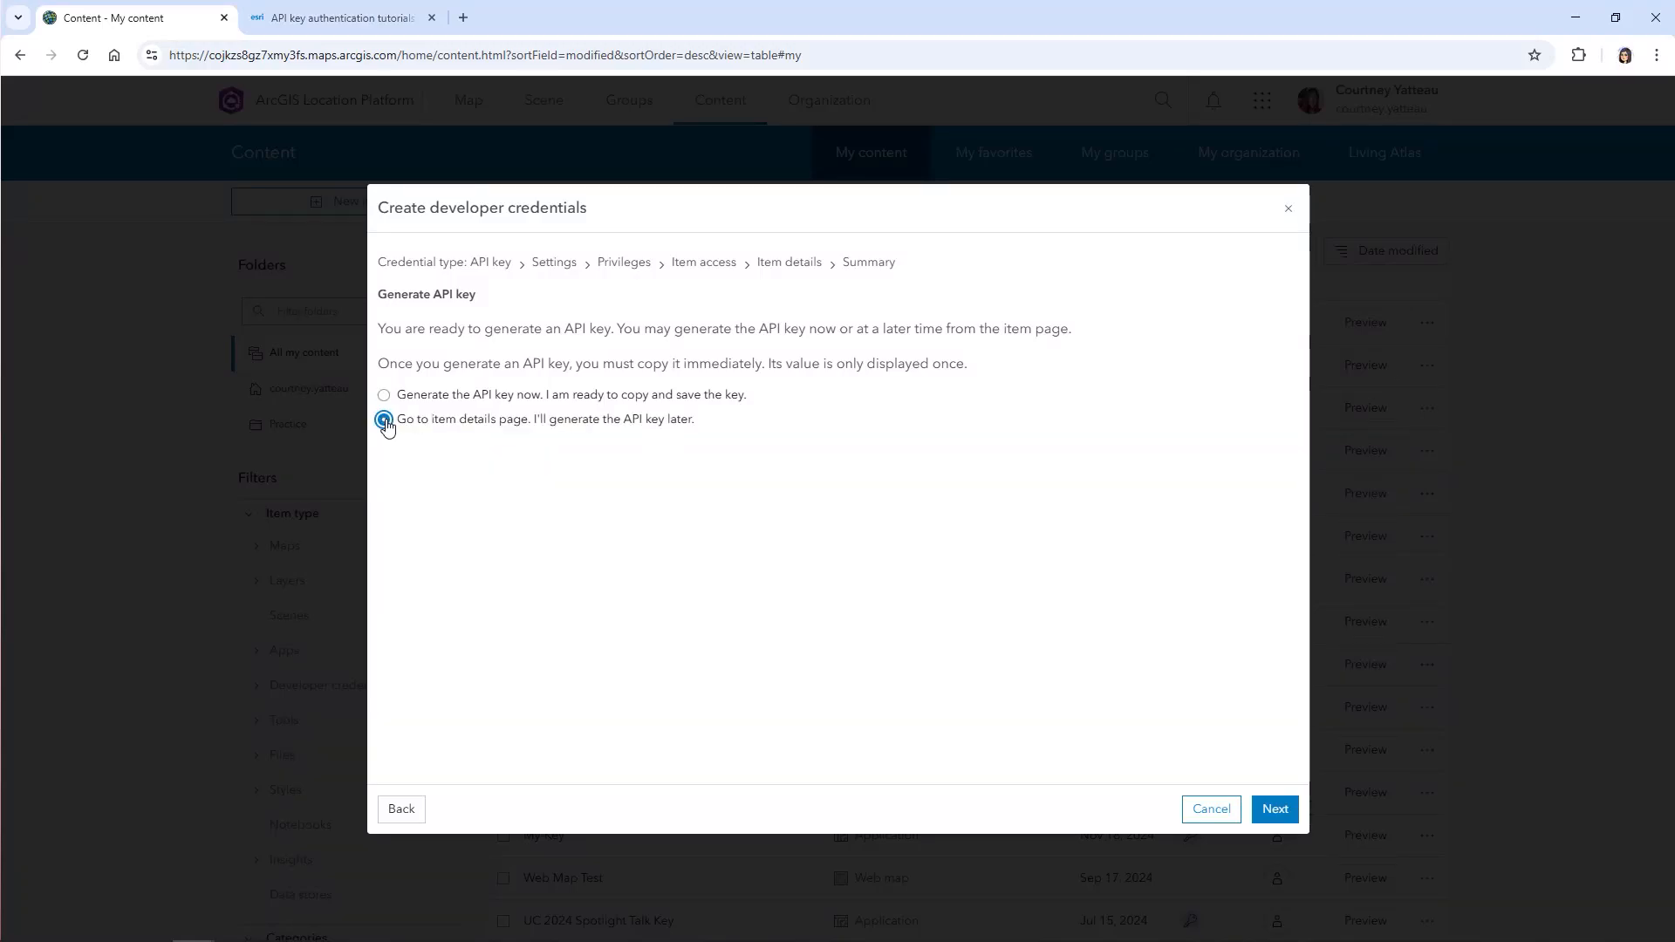
click(1269, 808)
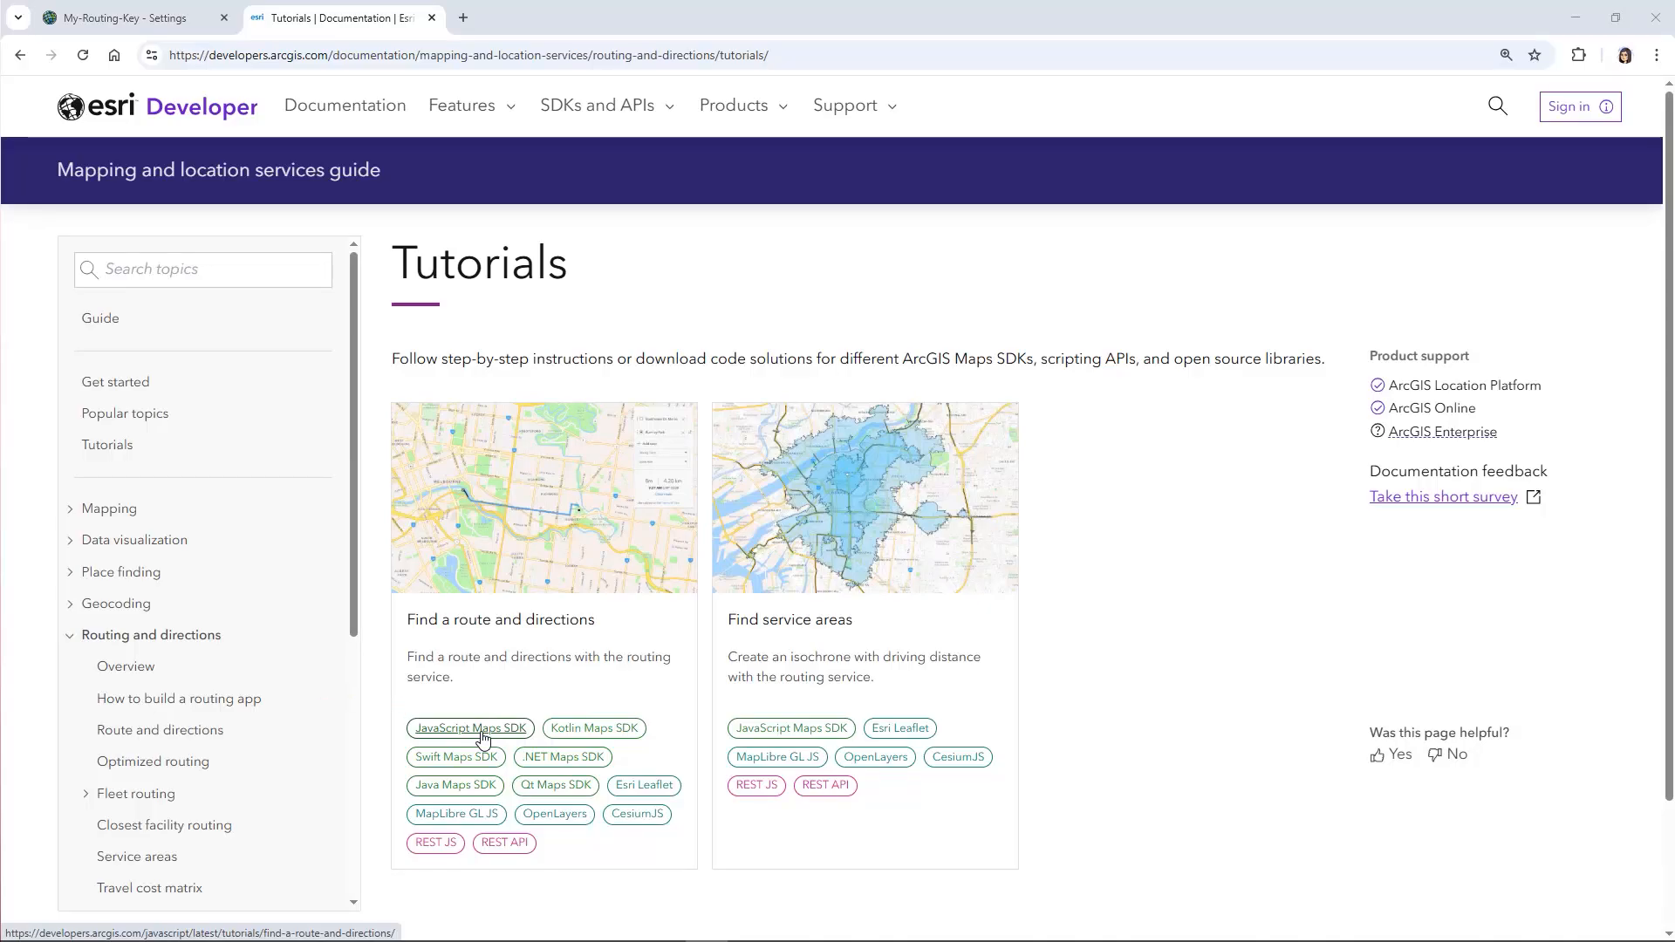
Step: Open the JavaScript Maps SDK "Find a route and directions" tutorial in CodePen and replace the apiKey placeholder YOUR_ACCESS_TOKEN with the API key
click(483, 737)
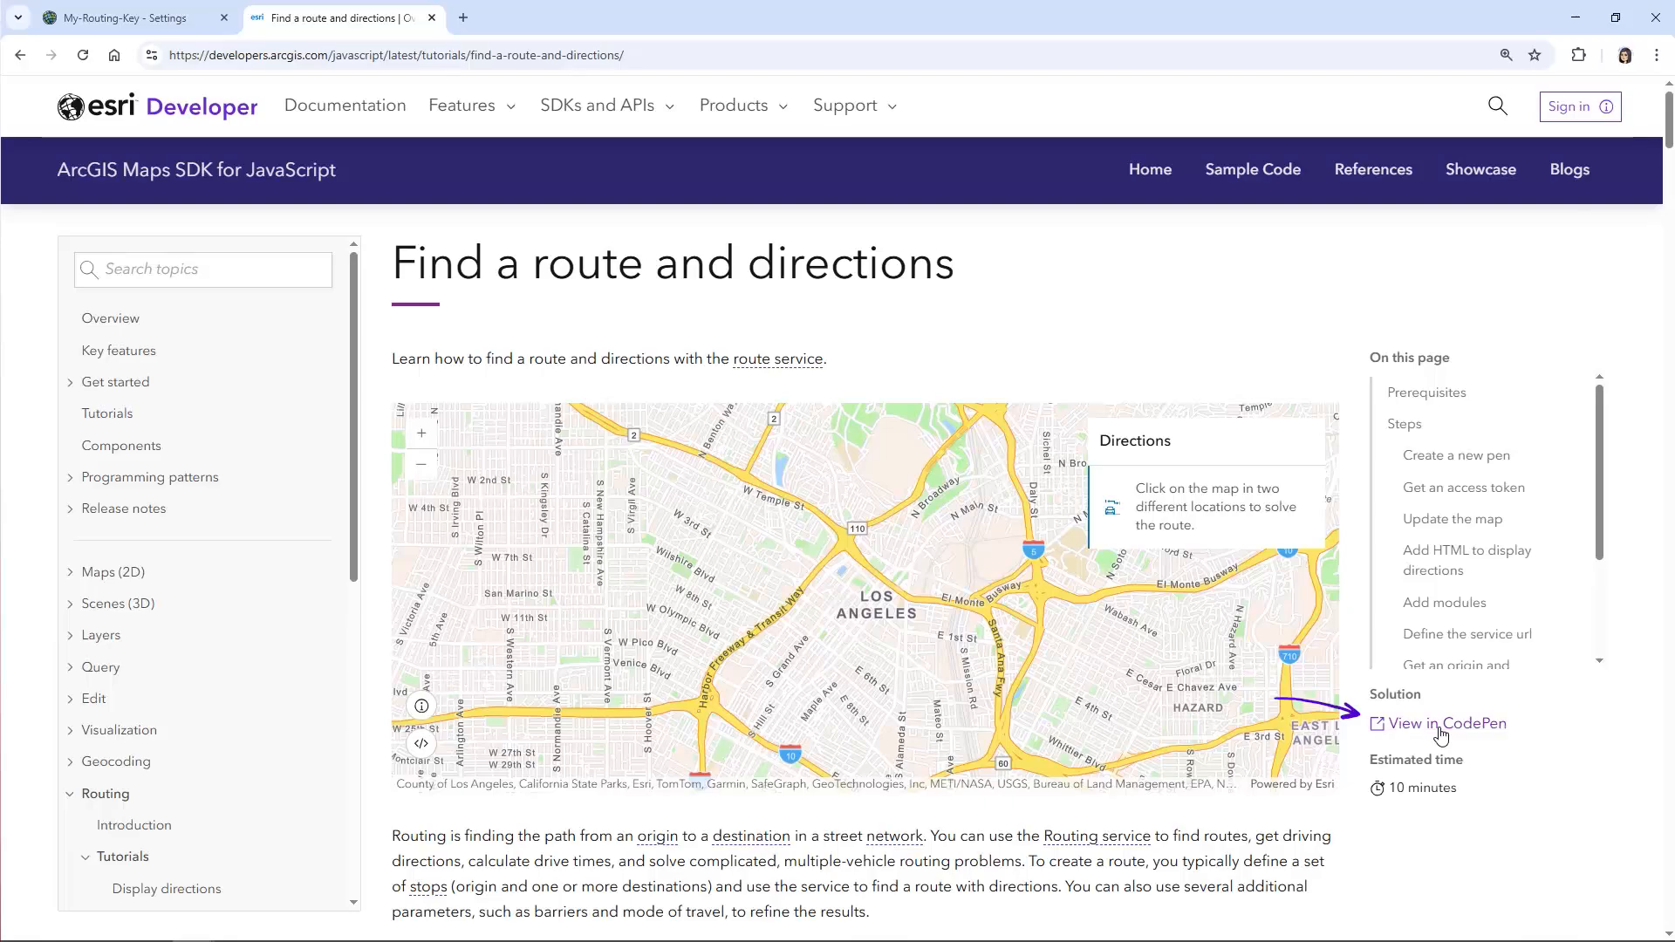
click(1440, 730)
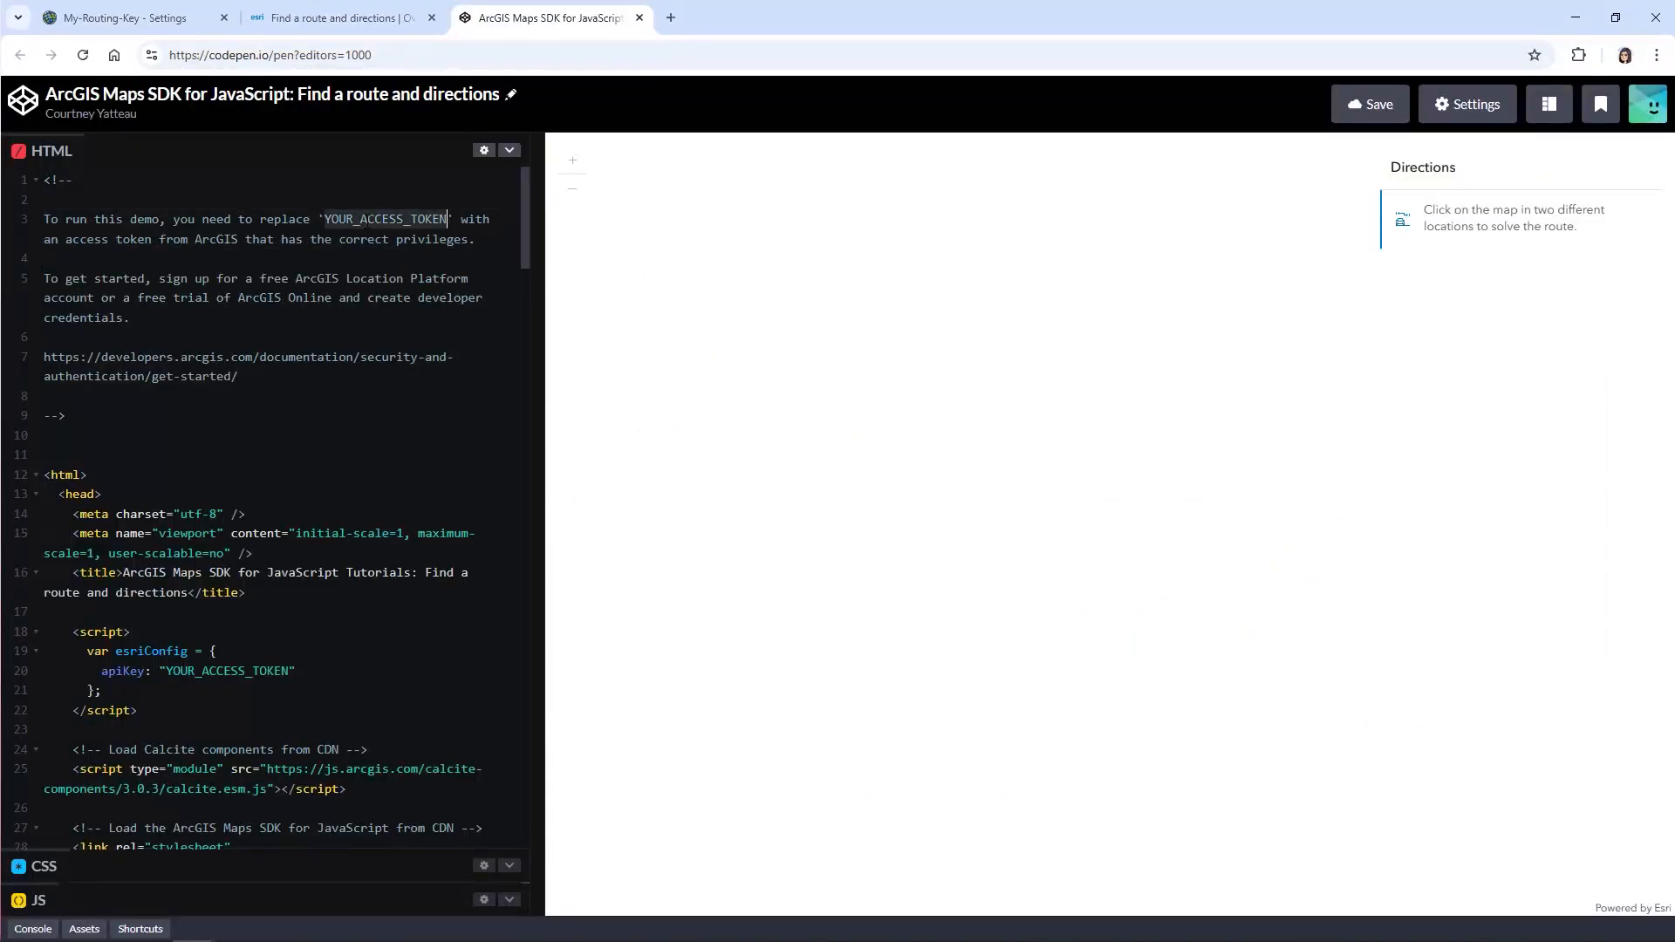
drag(526, 205, 527, 247)
double_click(228, 363)
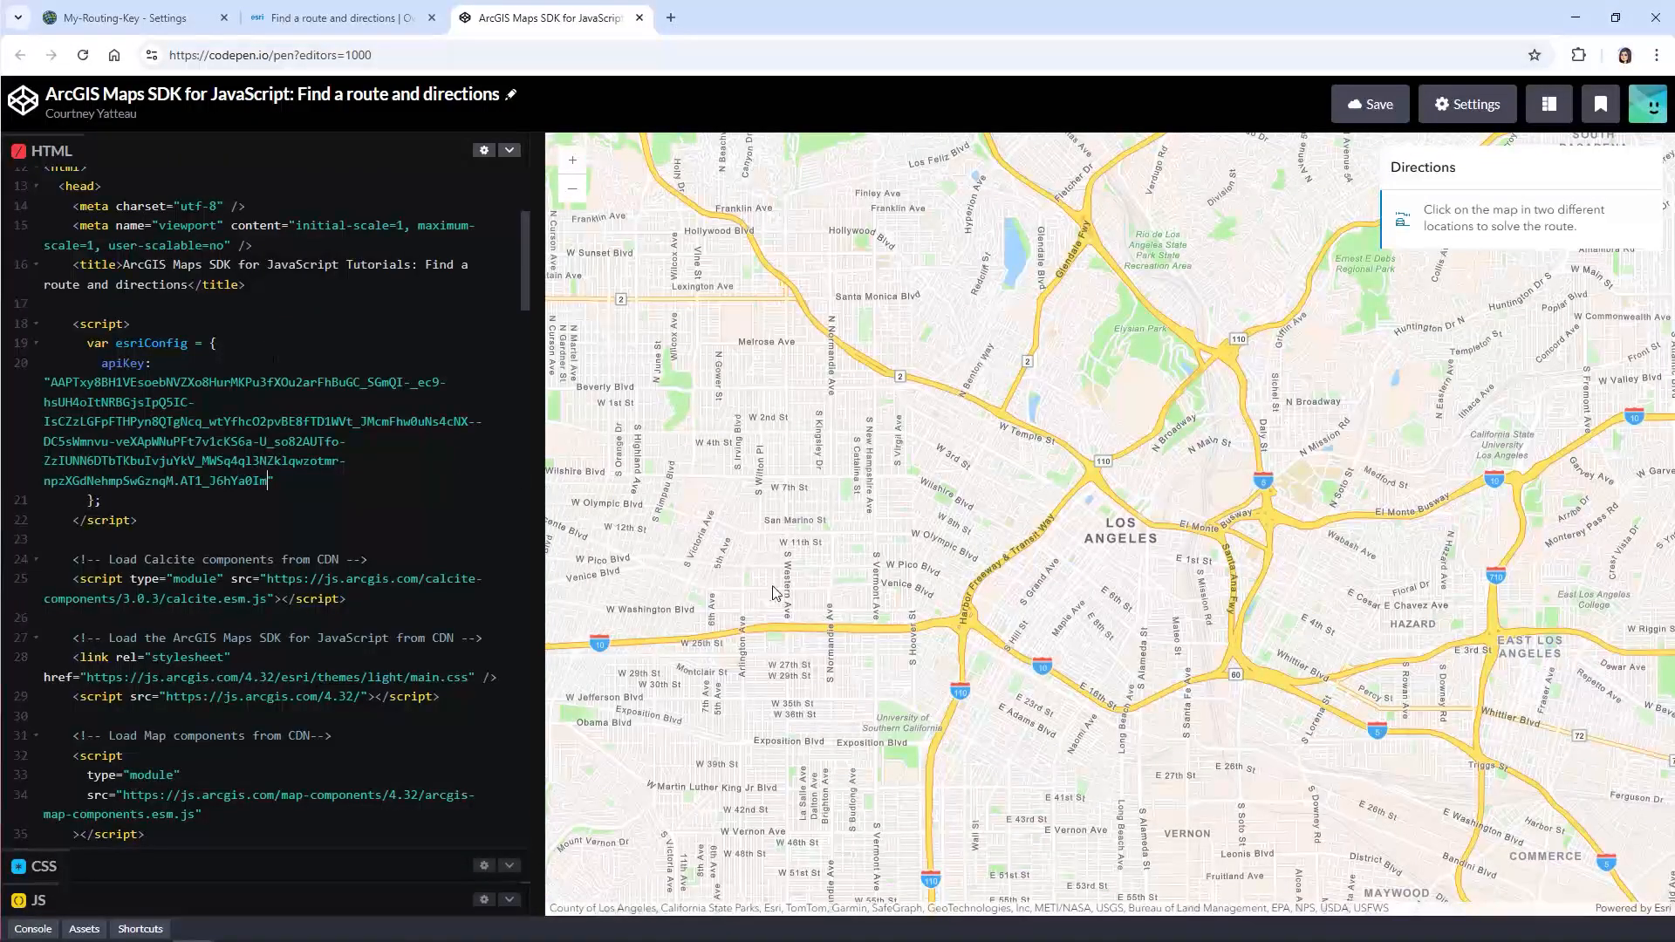
Step: Test the routing app by setting an origin southwest of downtown Los Angeles and a destination near downtown
click(844, 598)
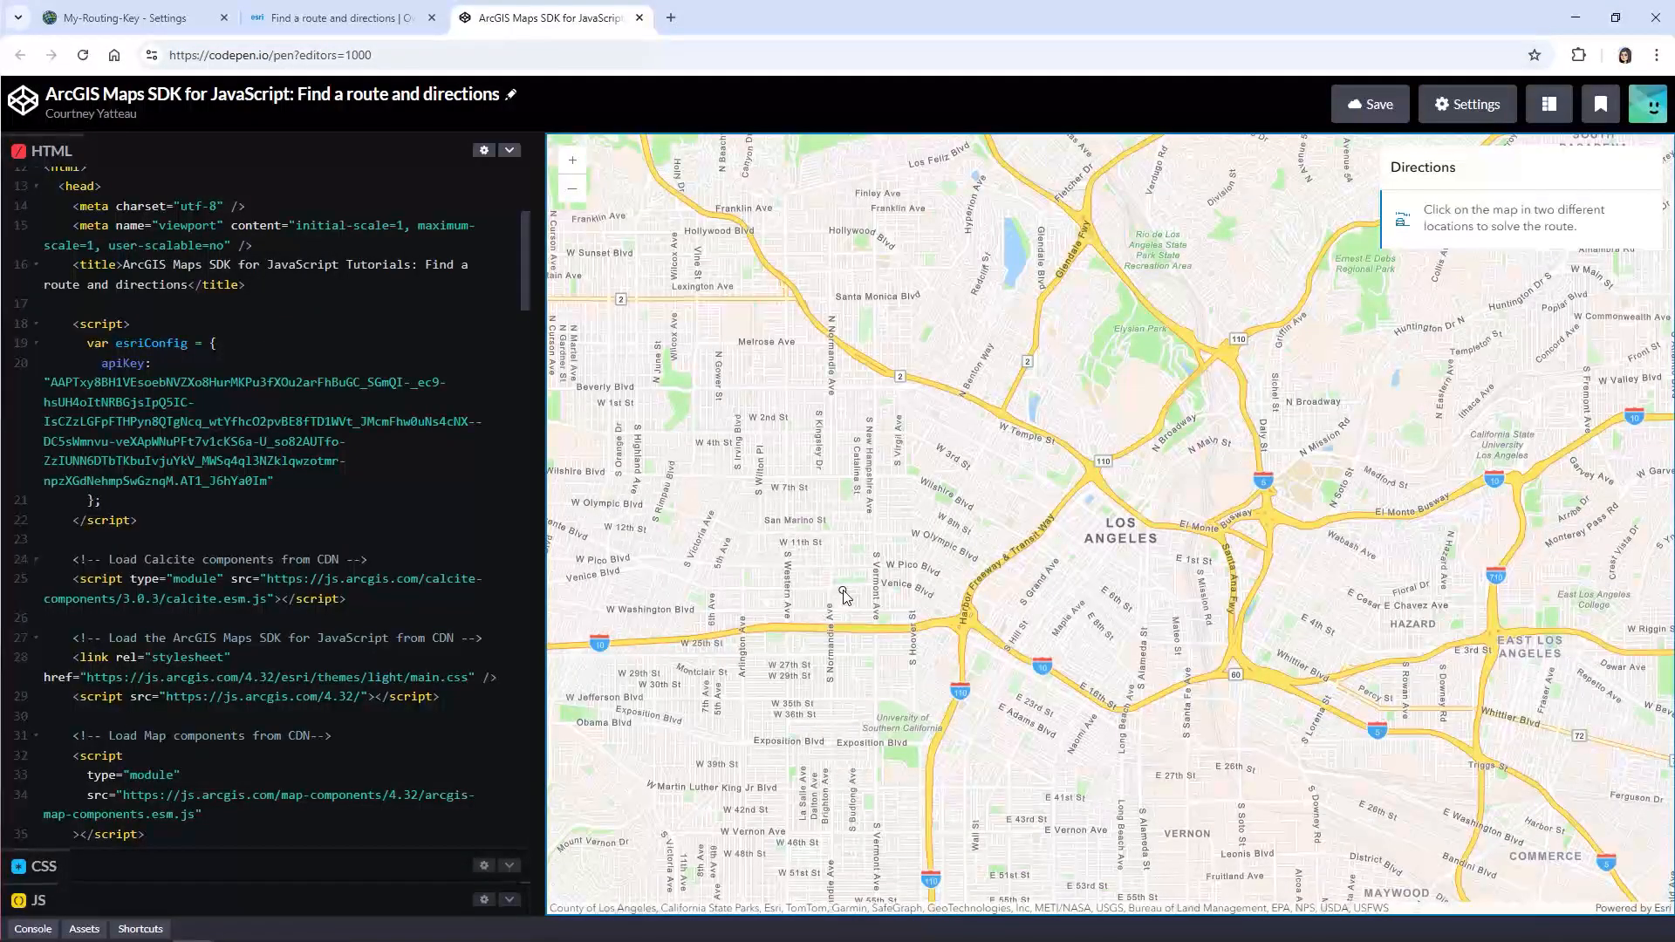
click(1160, 515)
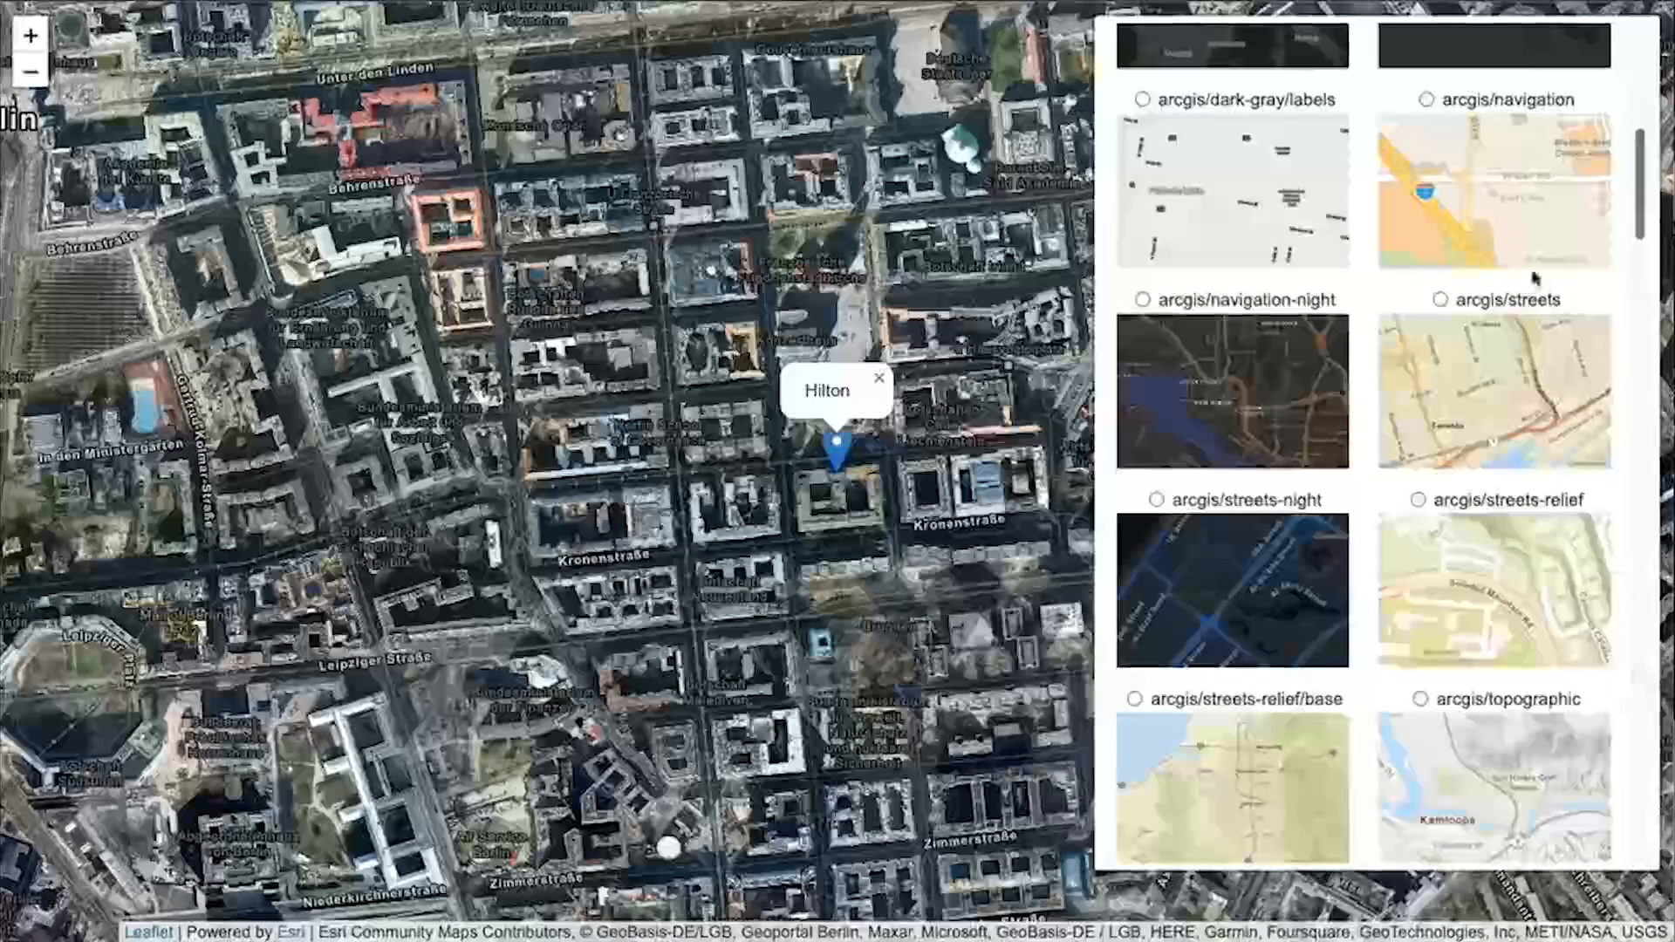
Step: Apply the arcgis/navigation basemap style to the Berlin map and browse the other available basemap styles
click(1330, 280)
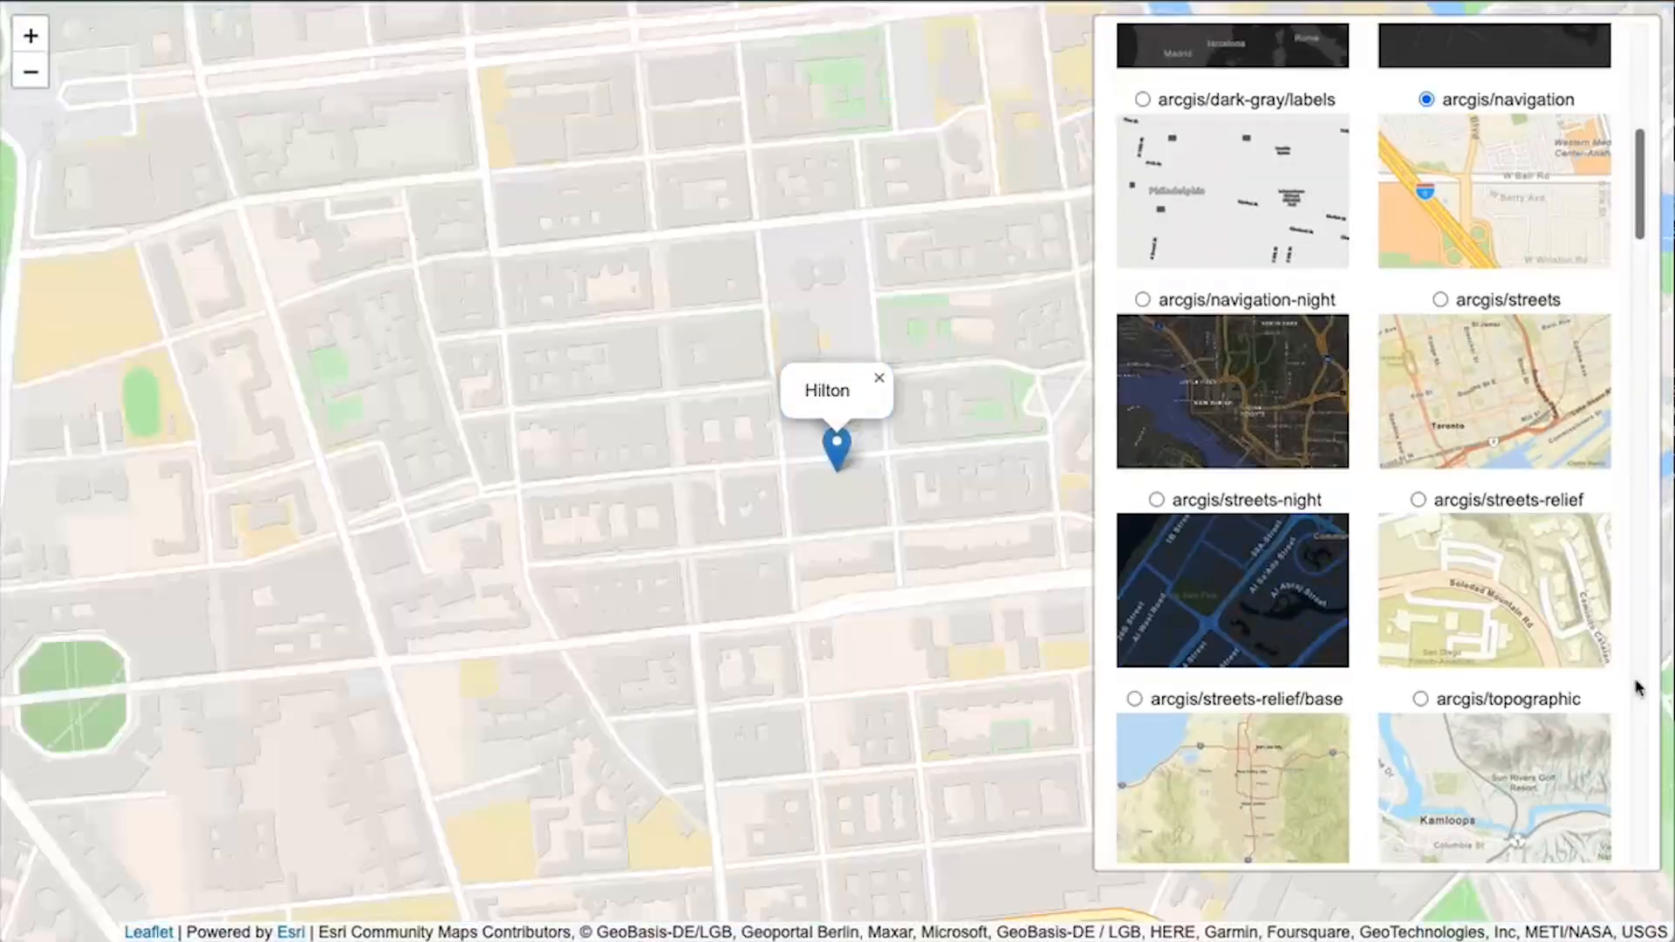
scroll(1637, 687, down, 8)
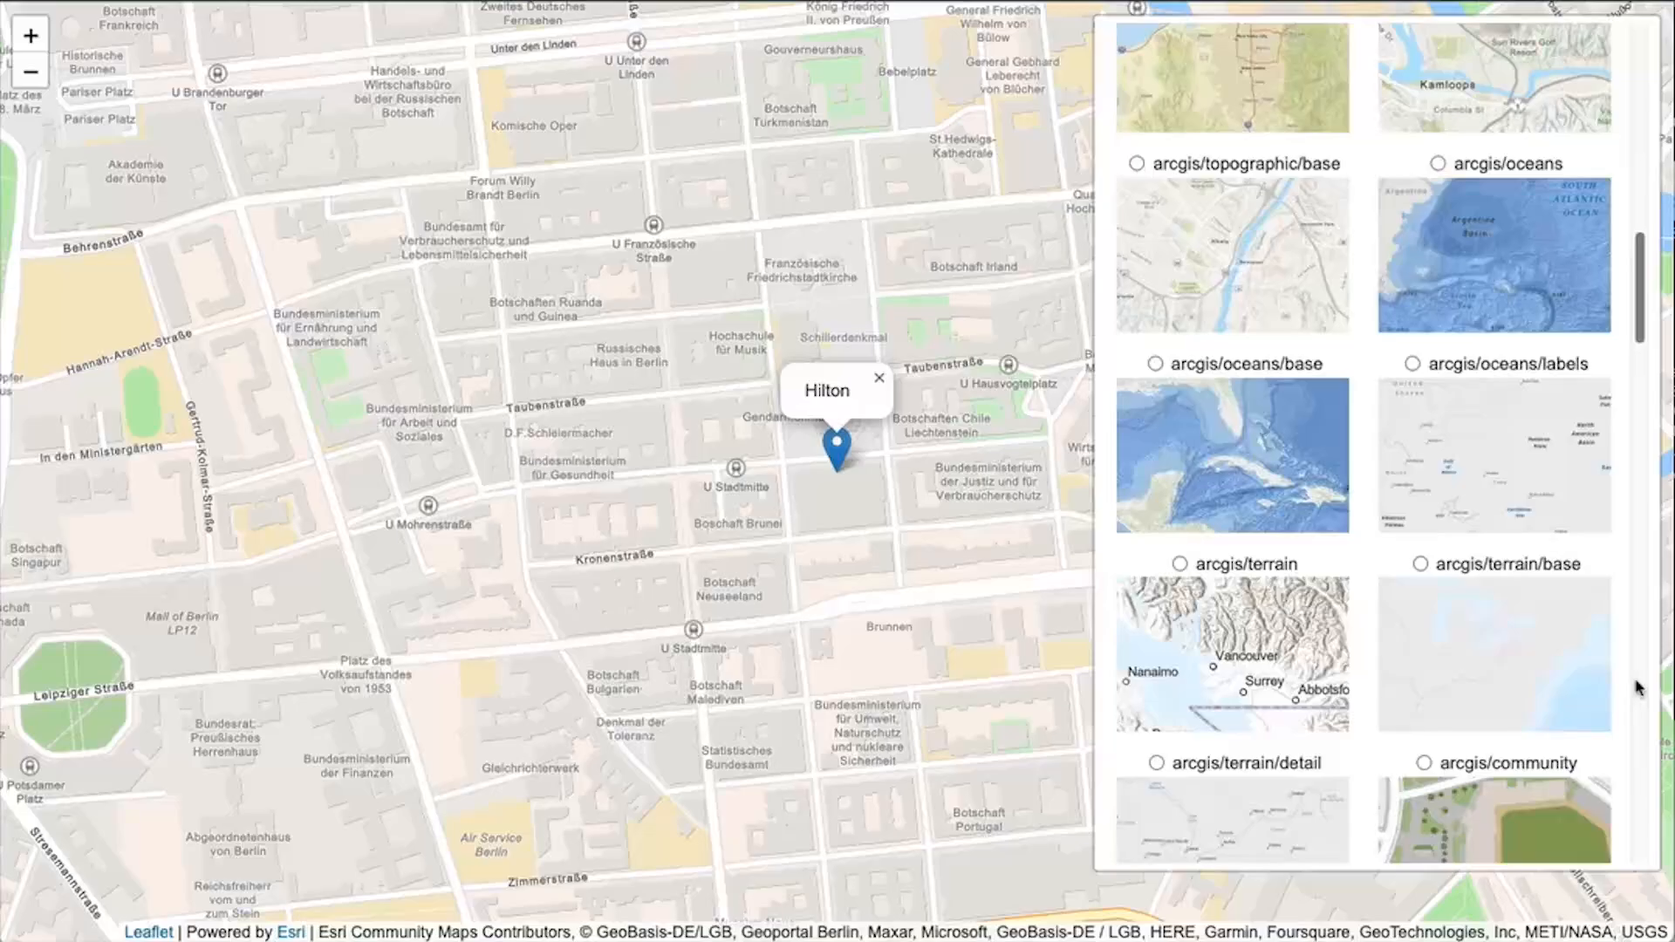
click(1637, 687)
click(1516, 122)
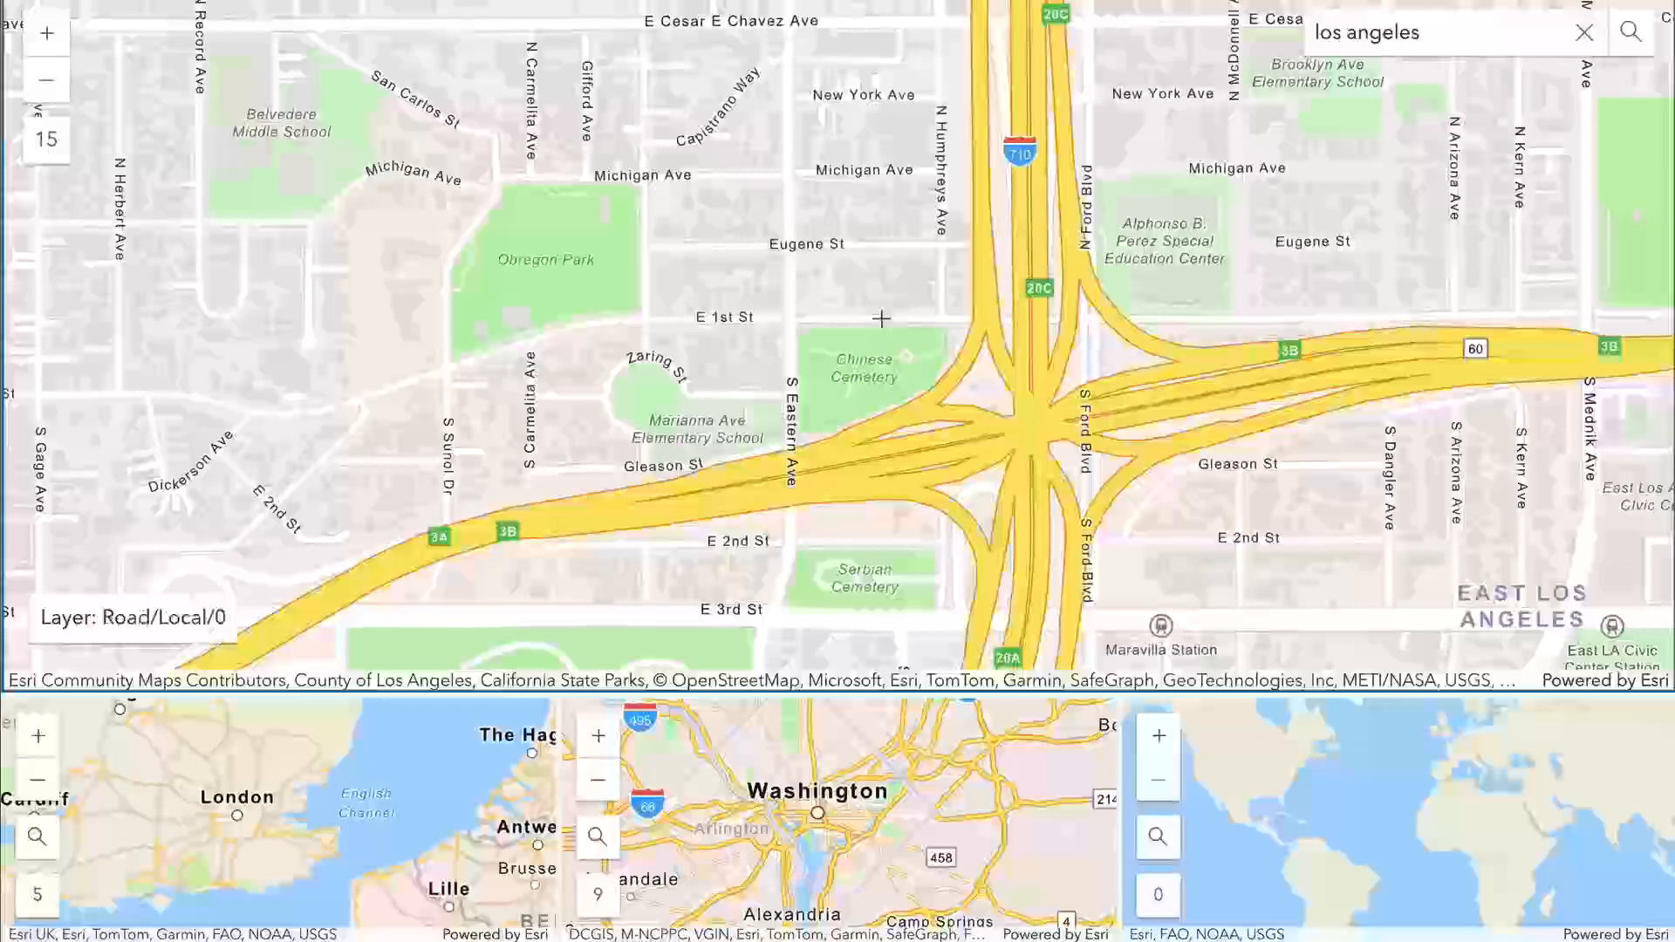
Step: Hide the Restaurants, Basic services, Night life and Leisure points of interest on the Berlin map
scroll(881, 318, up, 3)
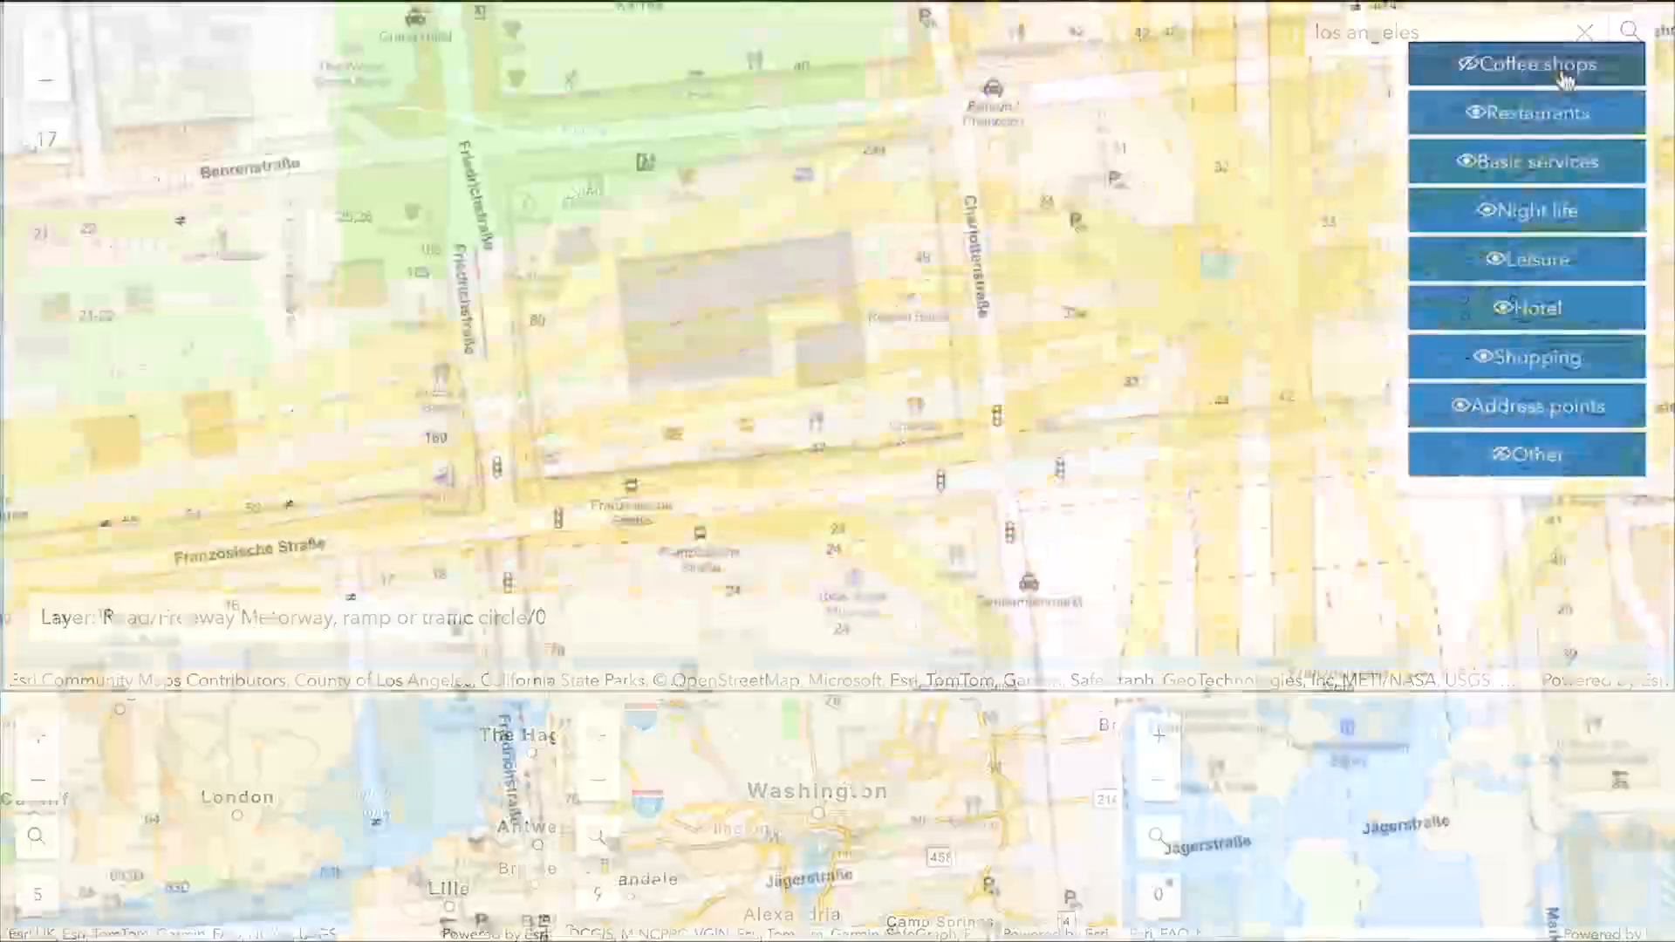
click(1560, 114)
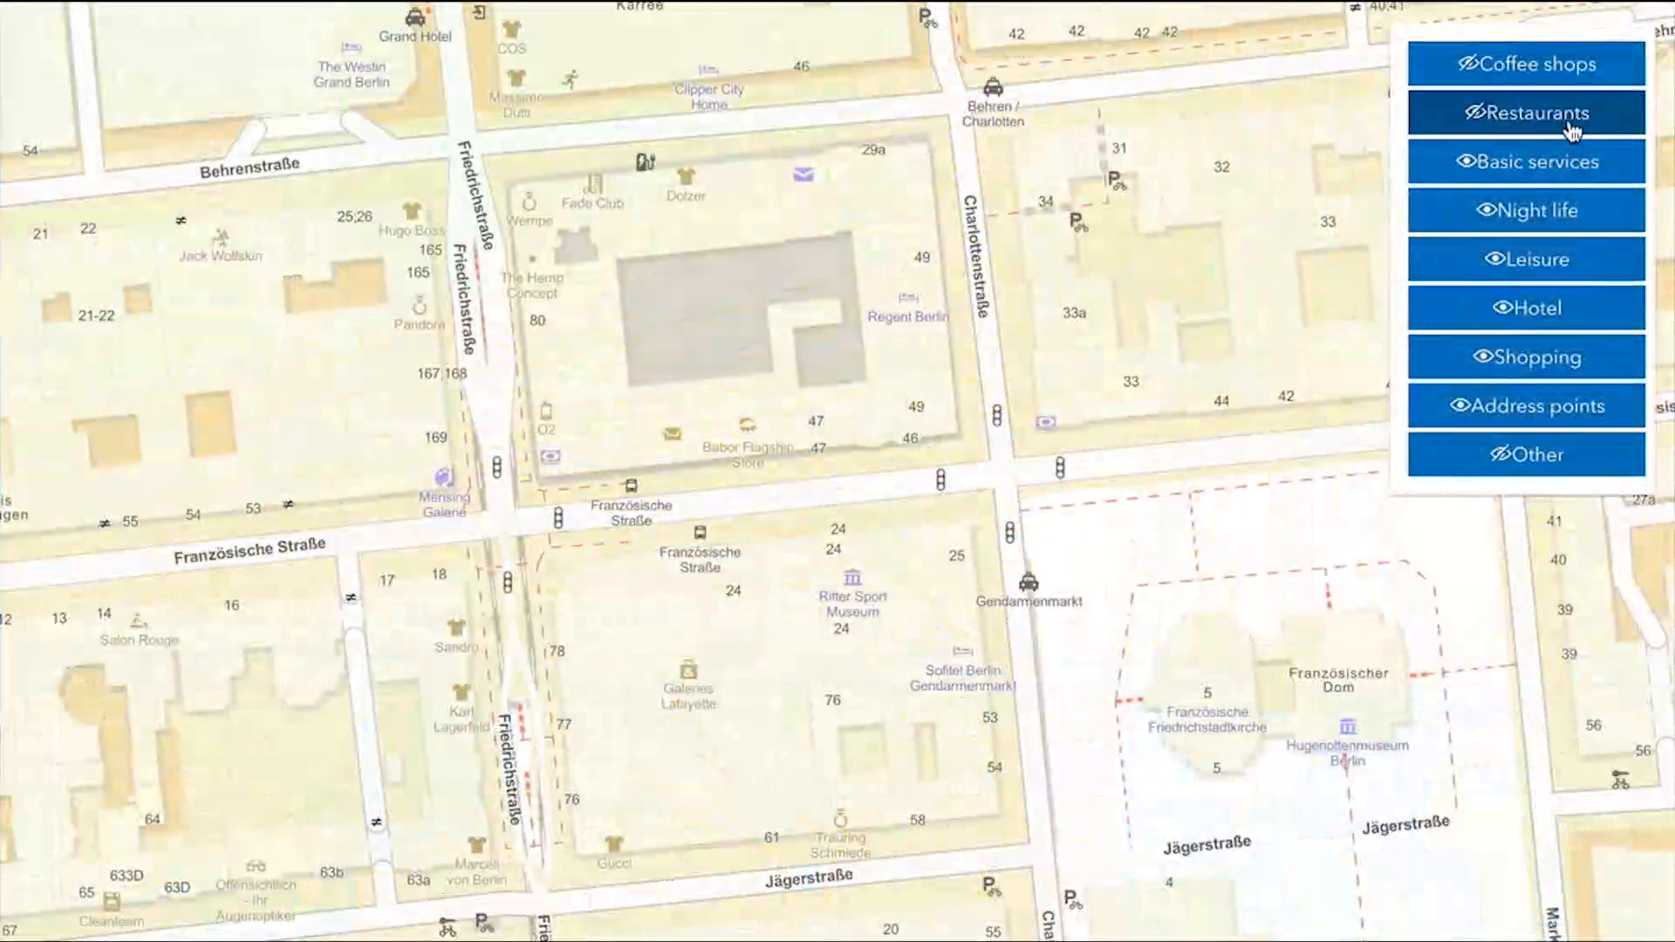
click(1558, 163)
click(1555, 211)
click(1551, 260)
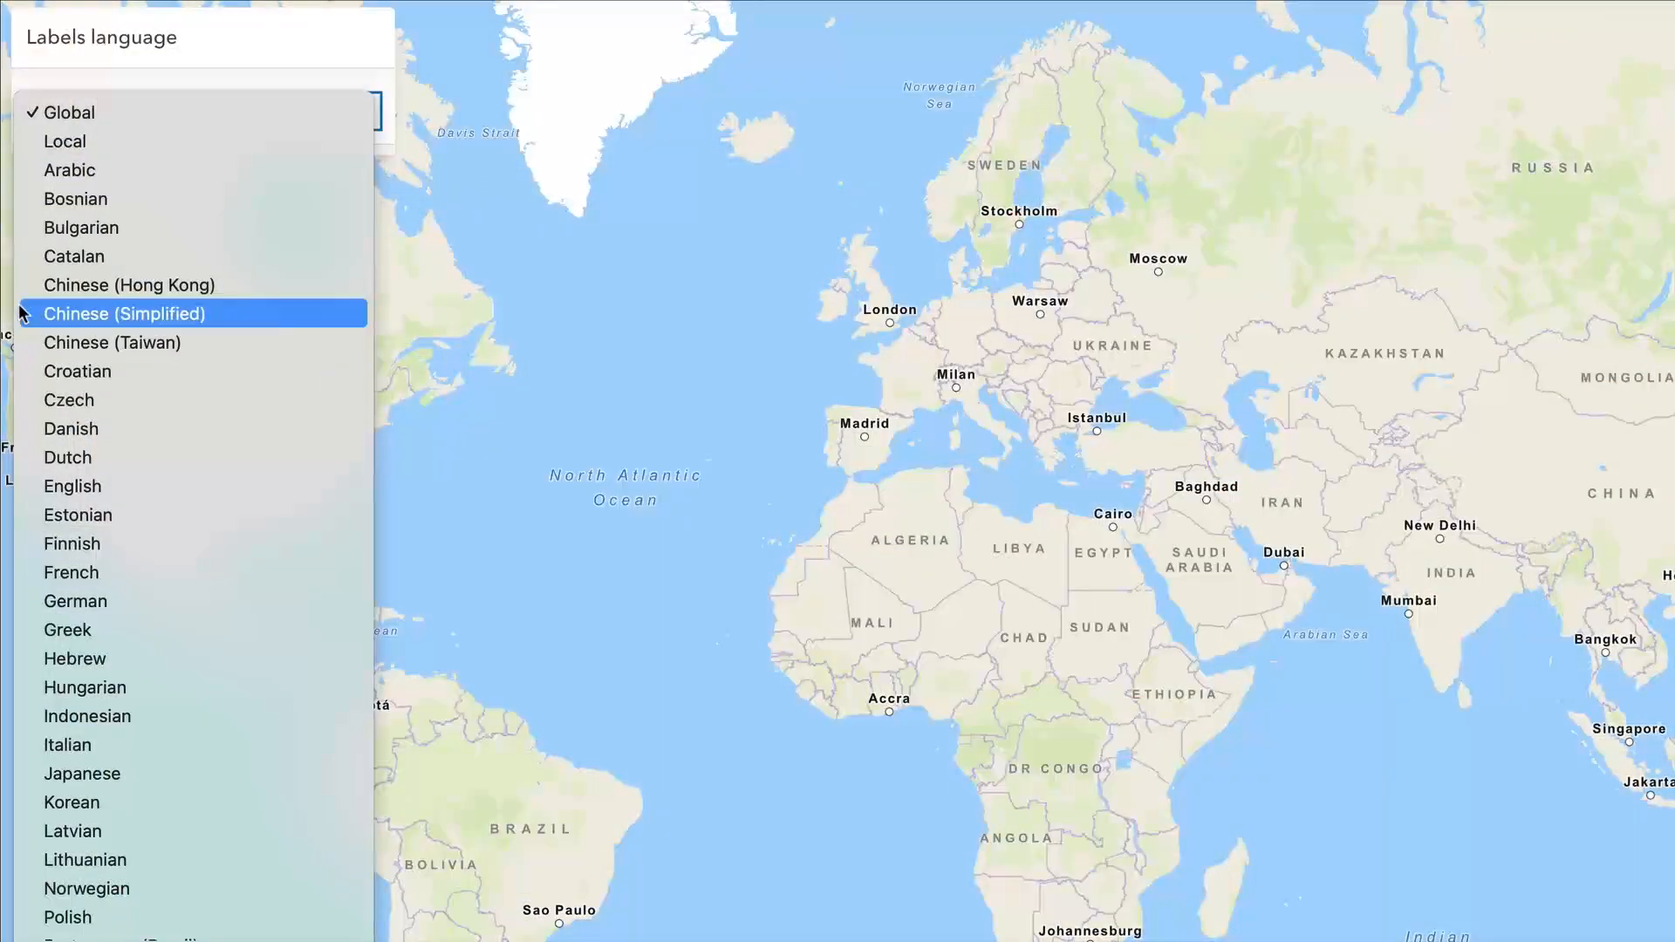
click(19, 310)
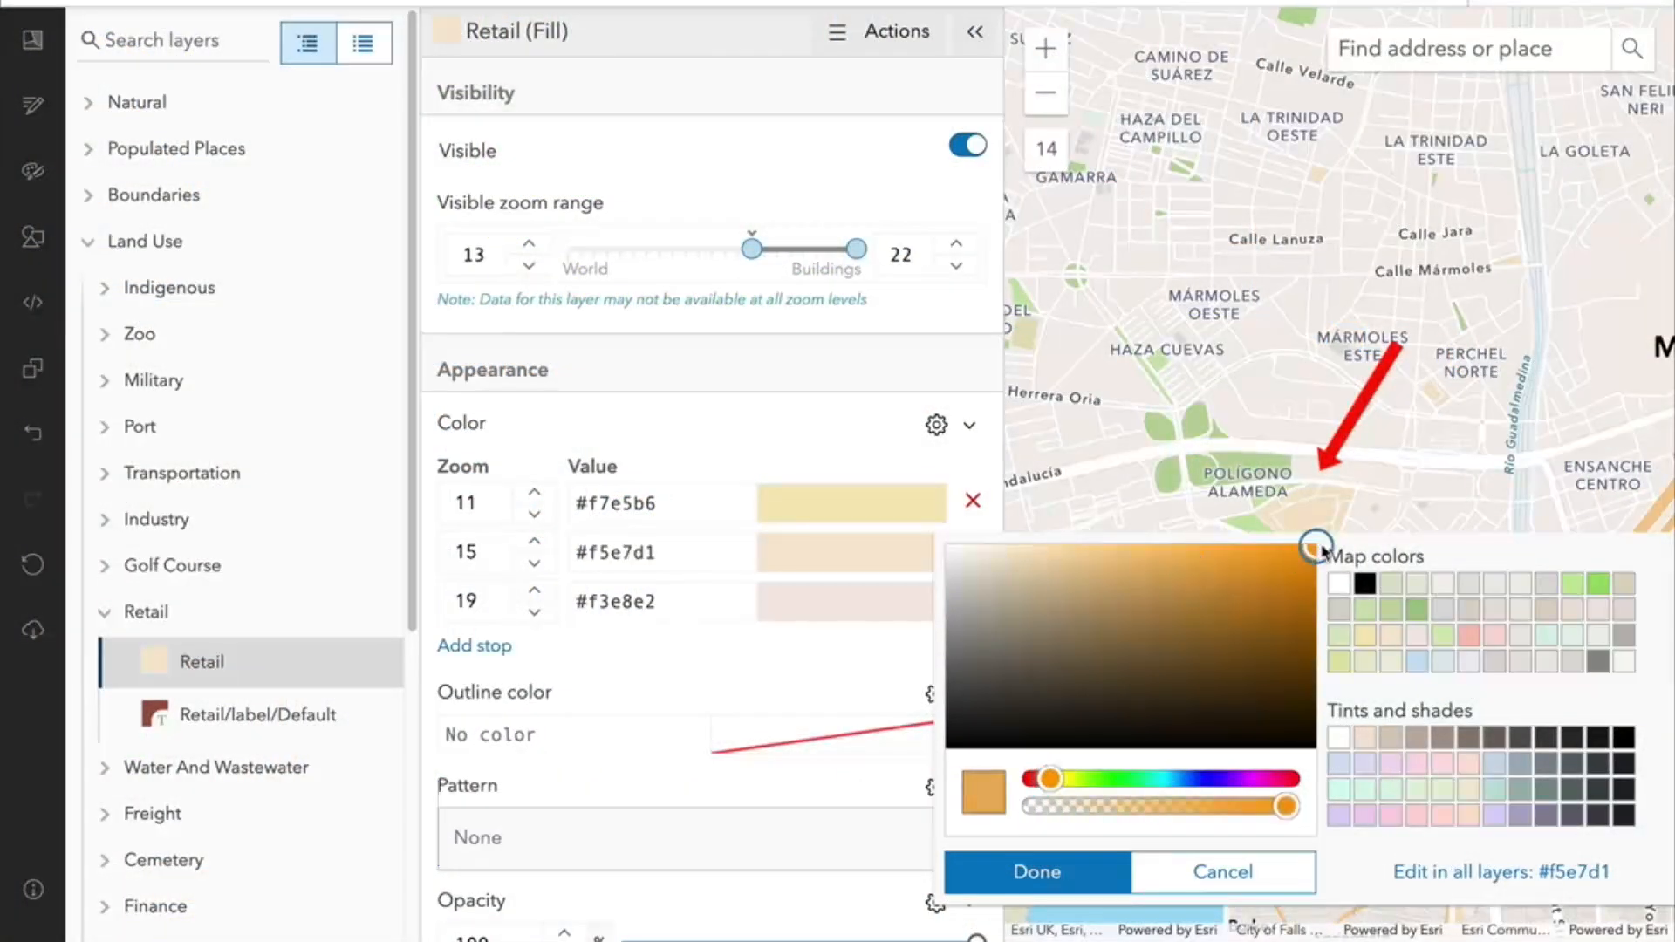
Step: Set the Retail layer's fill color at zoom 15 to #fc9c00
click(1314, 544)
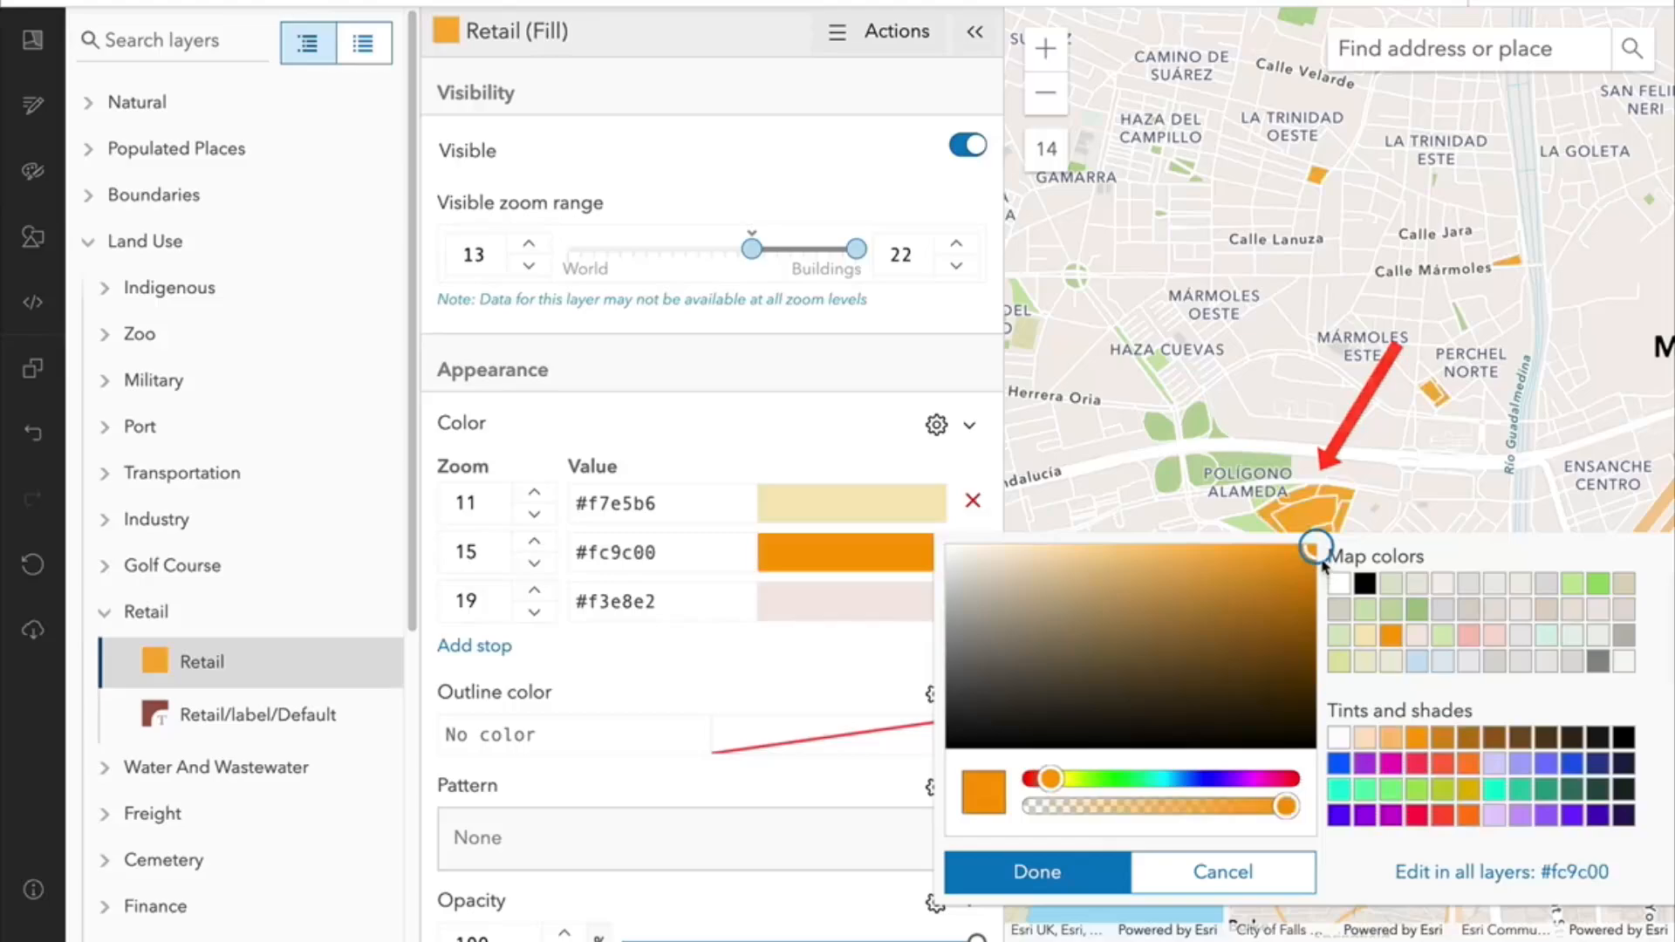
click(1091, 872)
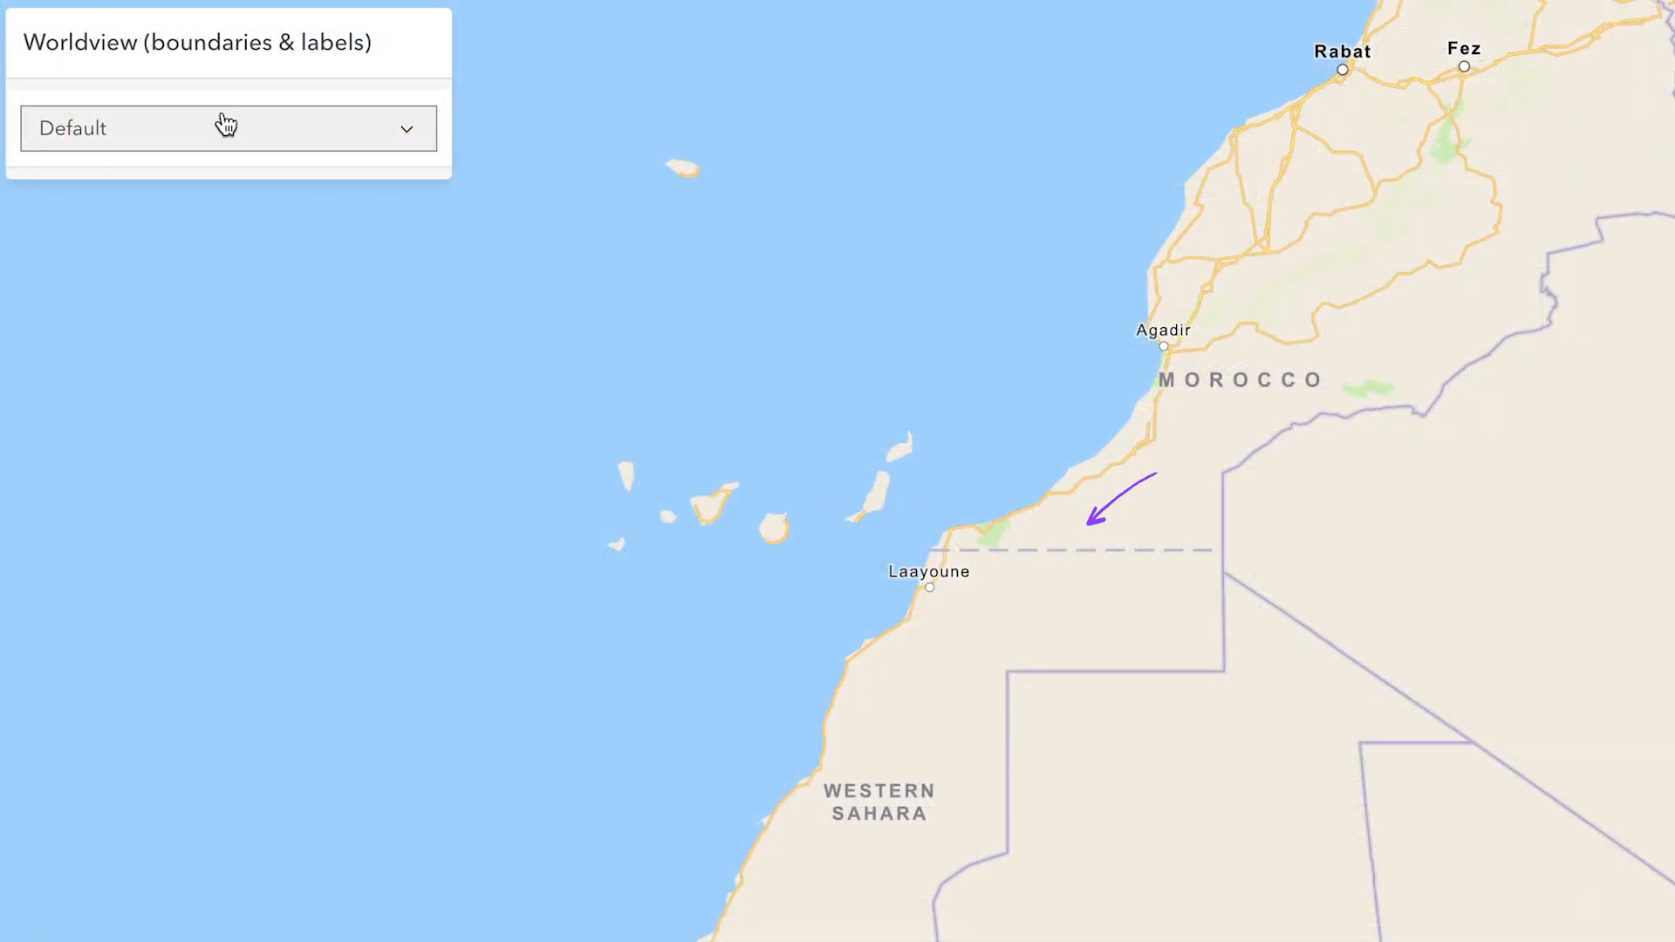
Step: Choose a different worldview for the boundaries and labels on the Morocco and Western Sahara map
click(224, 124)
click(194, 322)
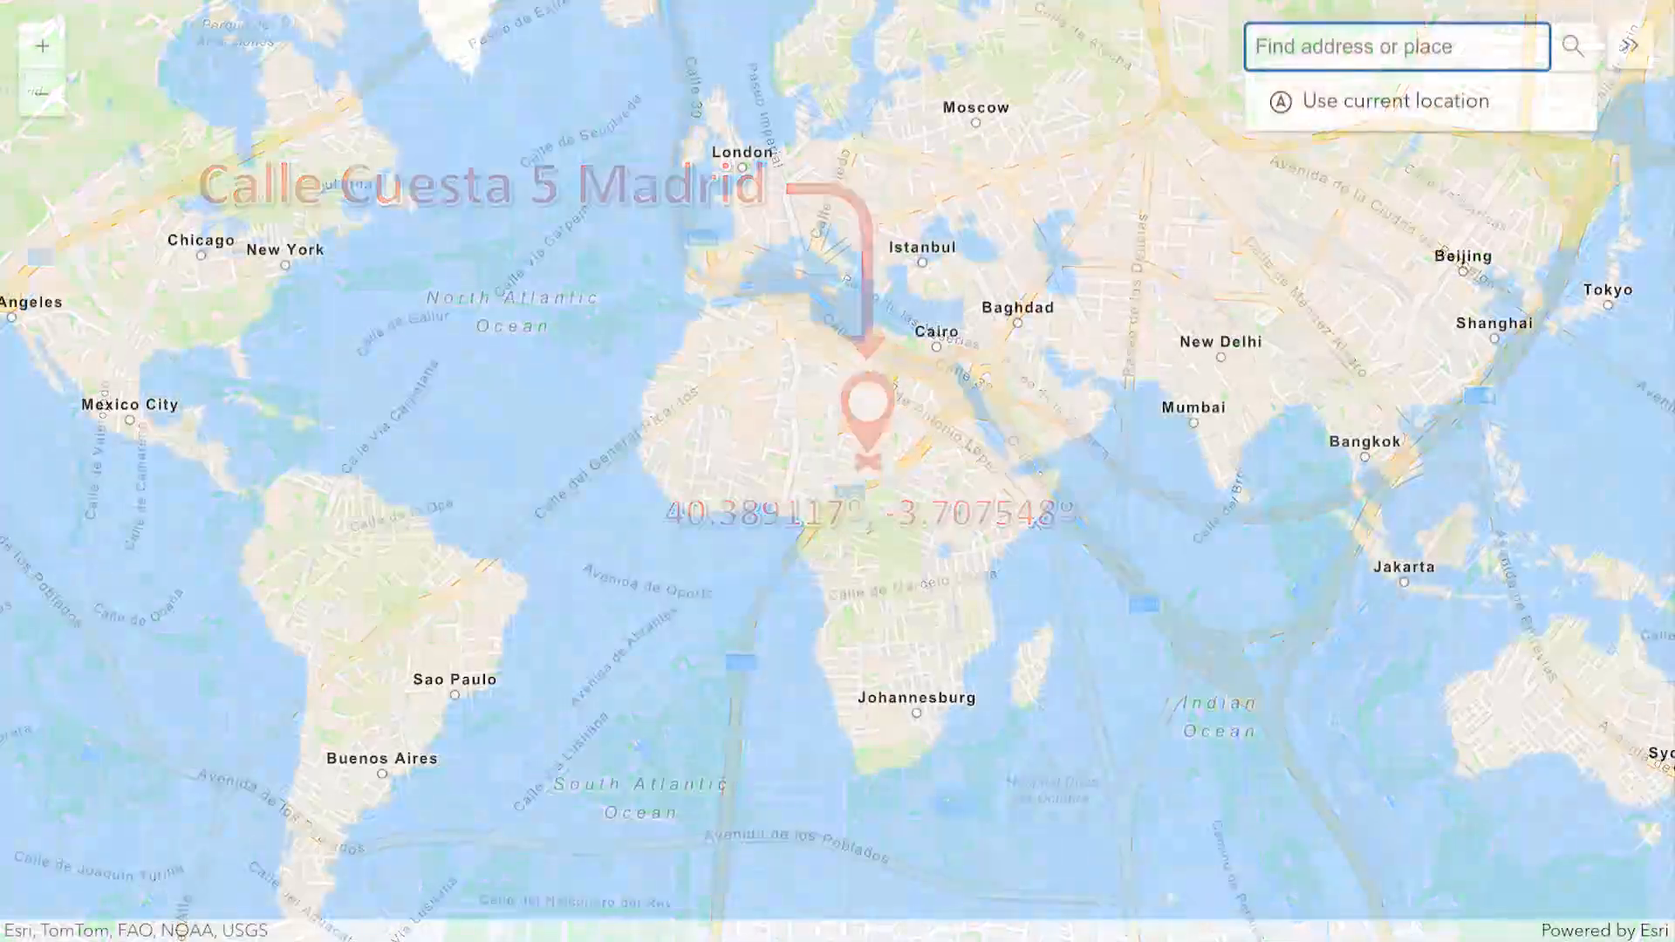
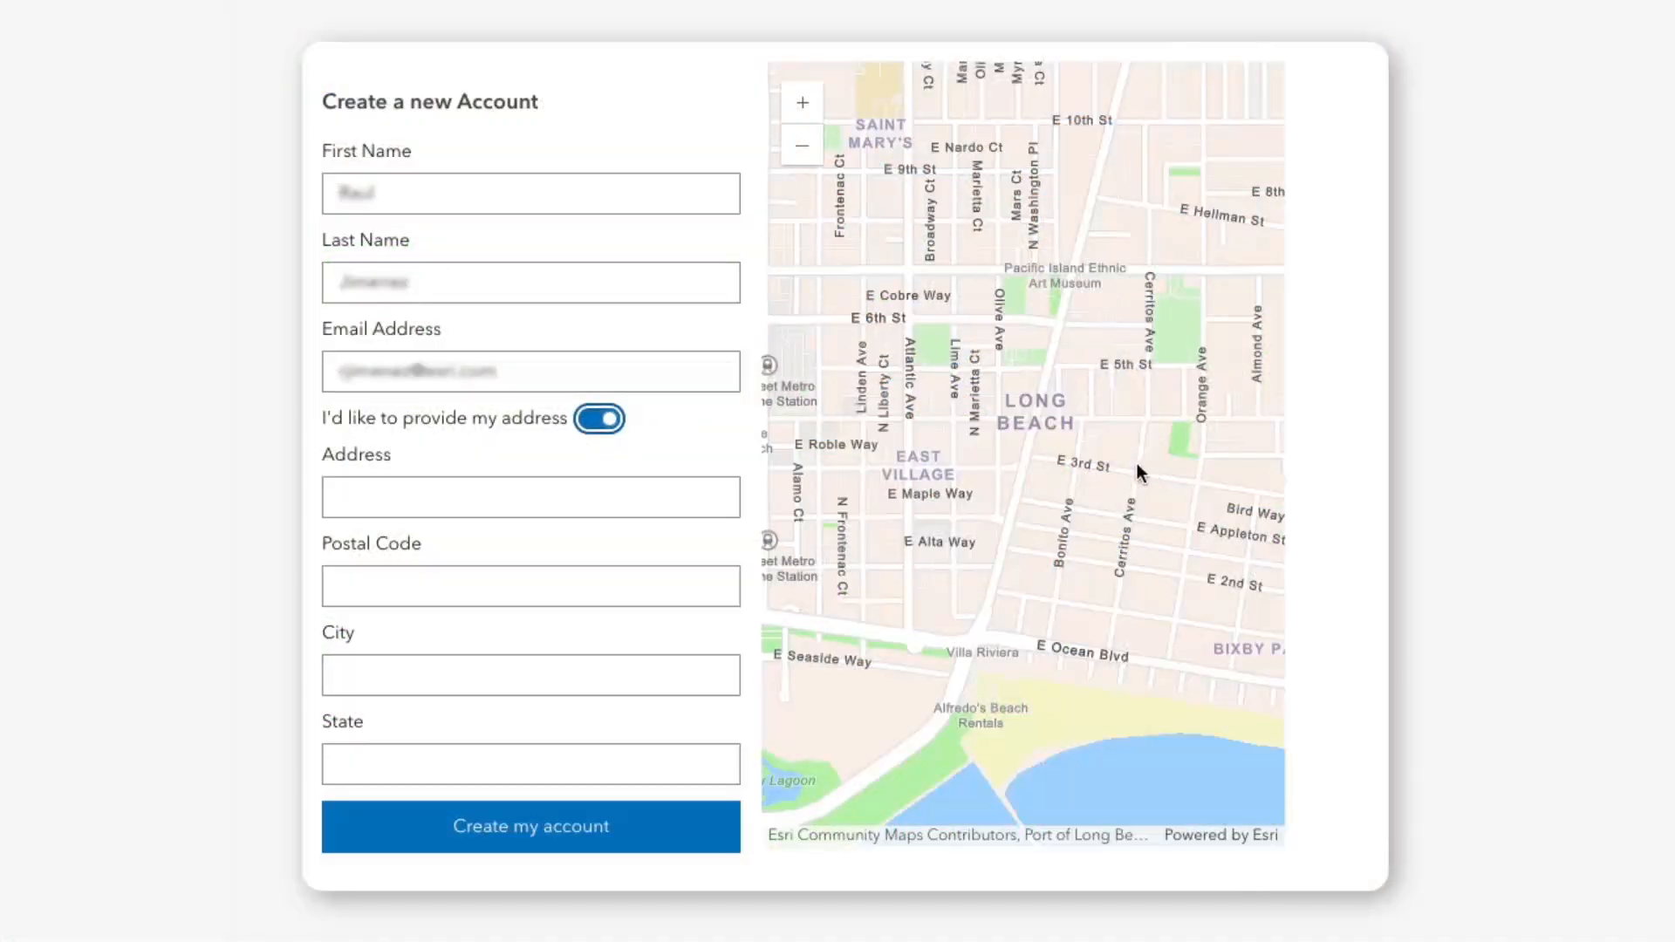
Step: Search for a street address in Sydney and look up a location picked on the map
click(1103, 462)
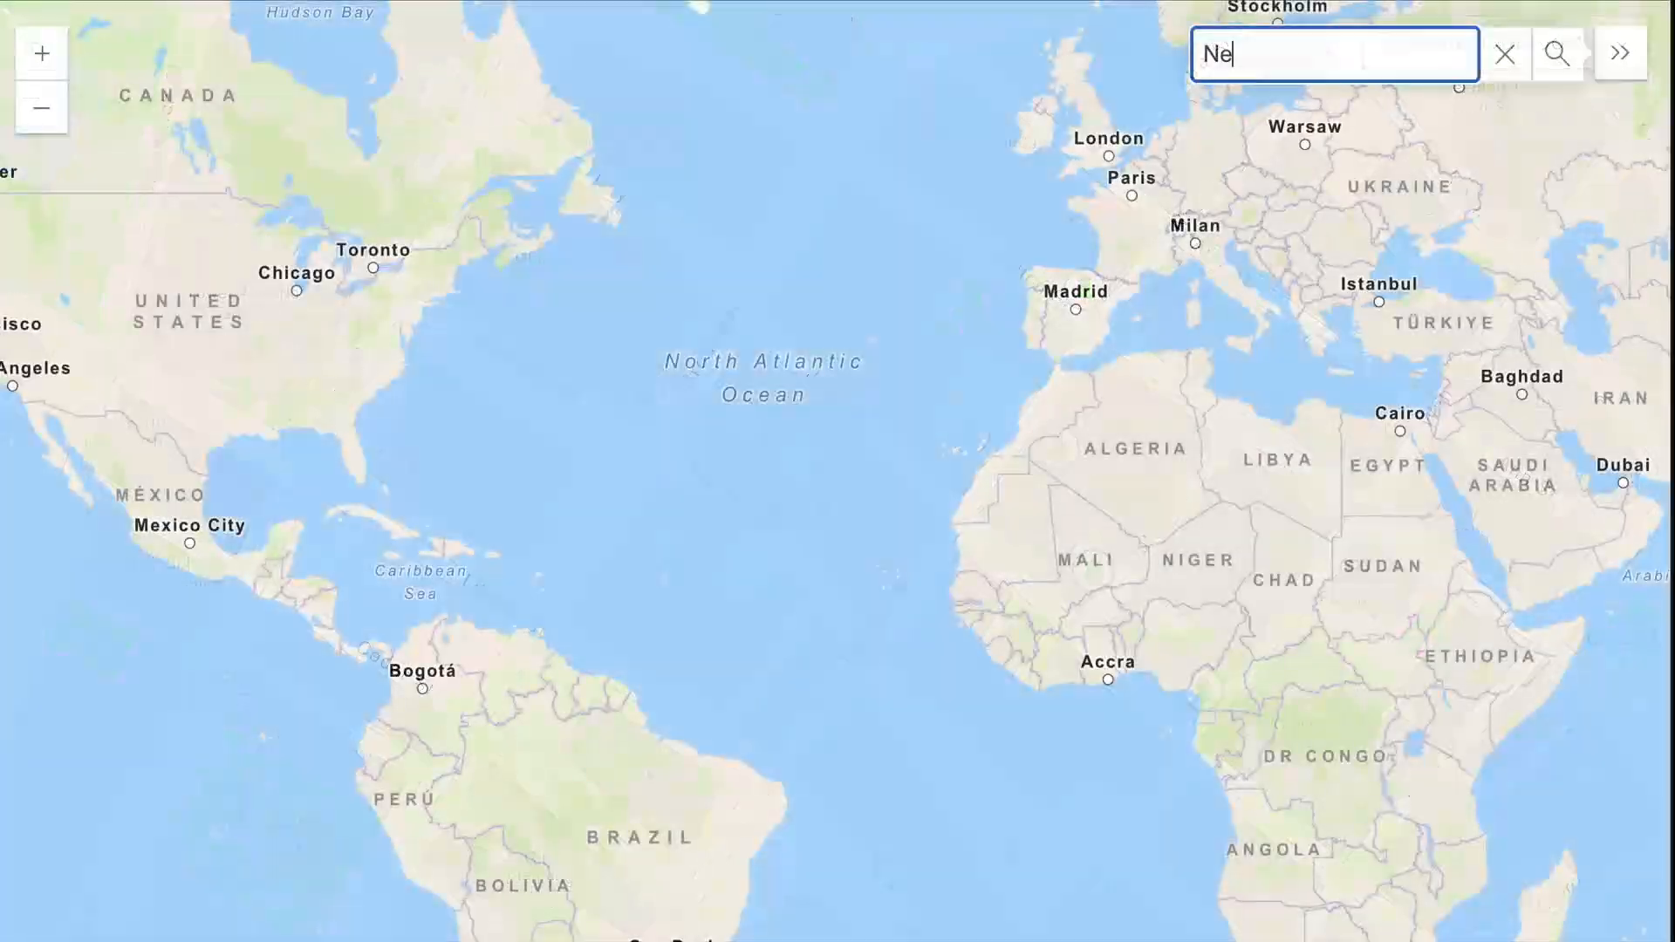
Step: Search the world map for "New York empire"
text(w Yor)
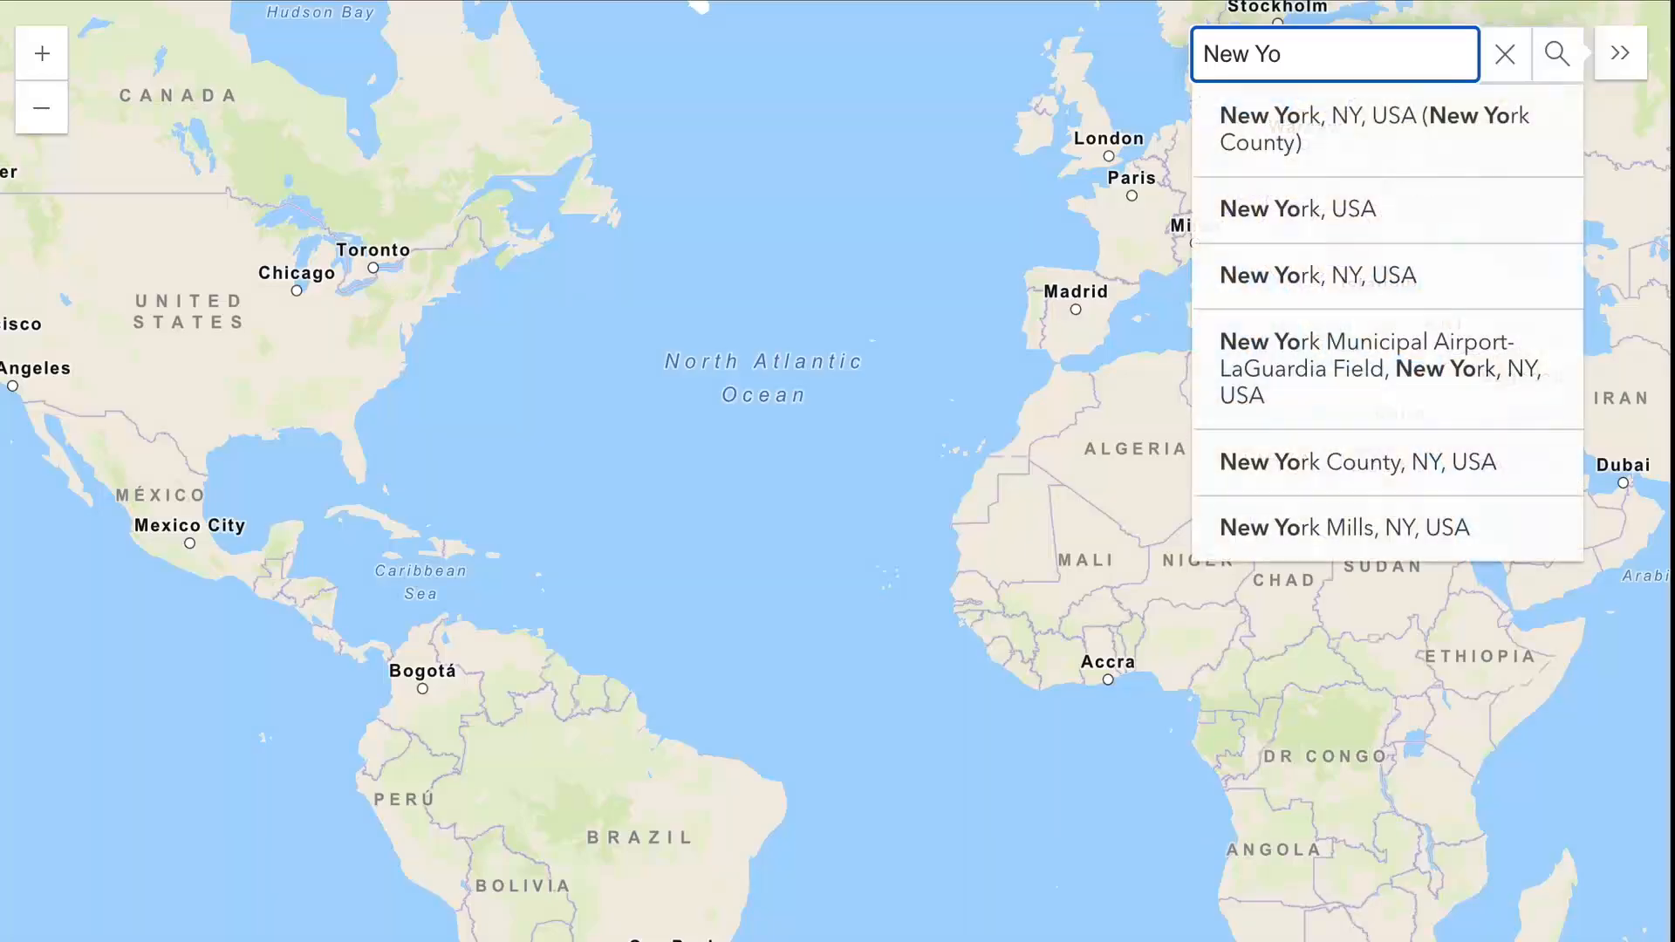
text(k empire)
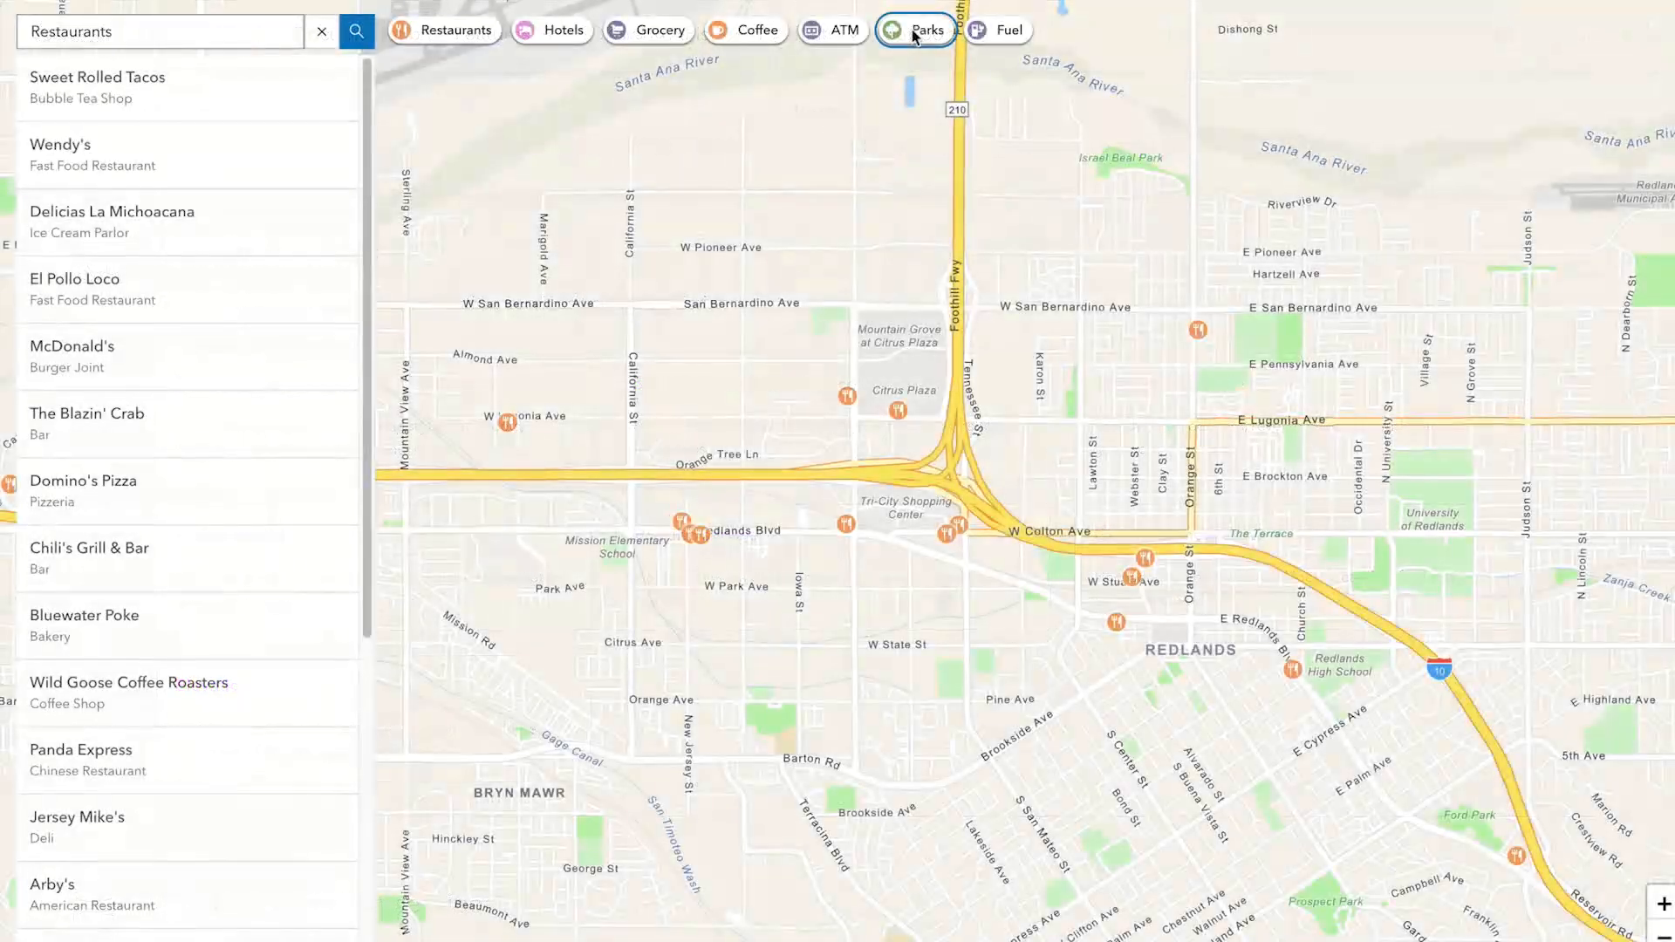
Step: Find nearby ATM, Coffee, Grocery and Hotels places around Redlands, and open the details of Country Inn & Suites by Radisson, San Bernardino
click(899, 30)
click(829, 31)
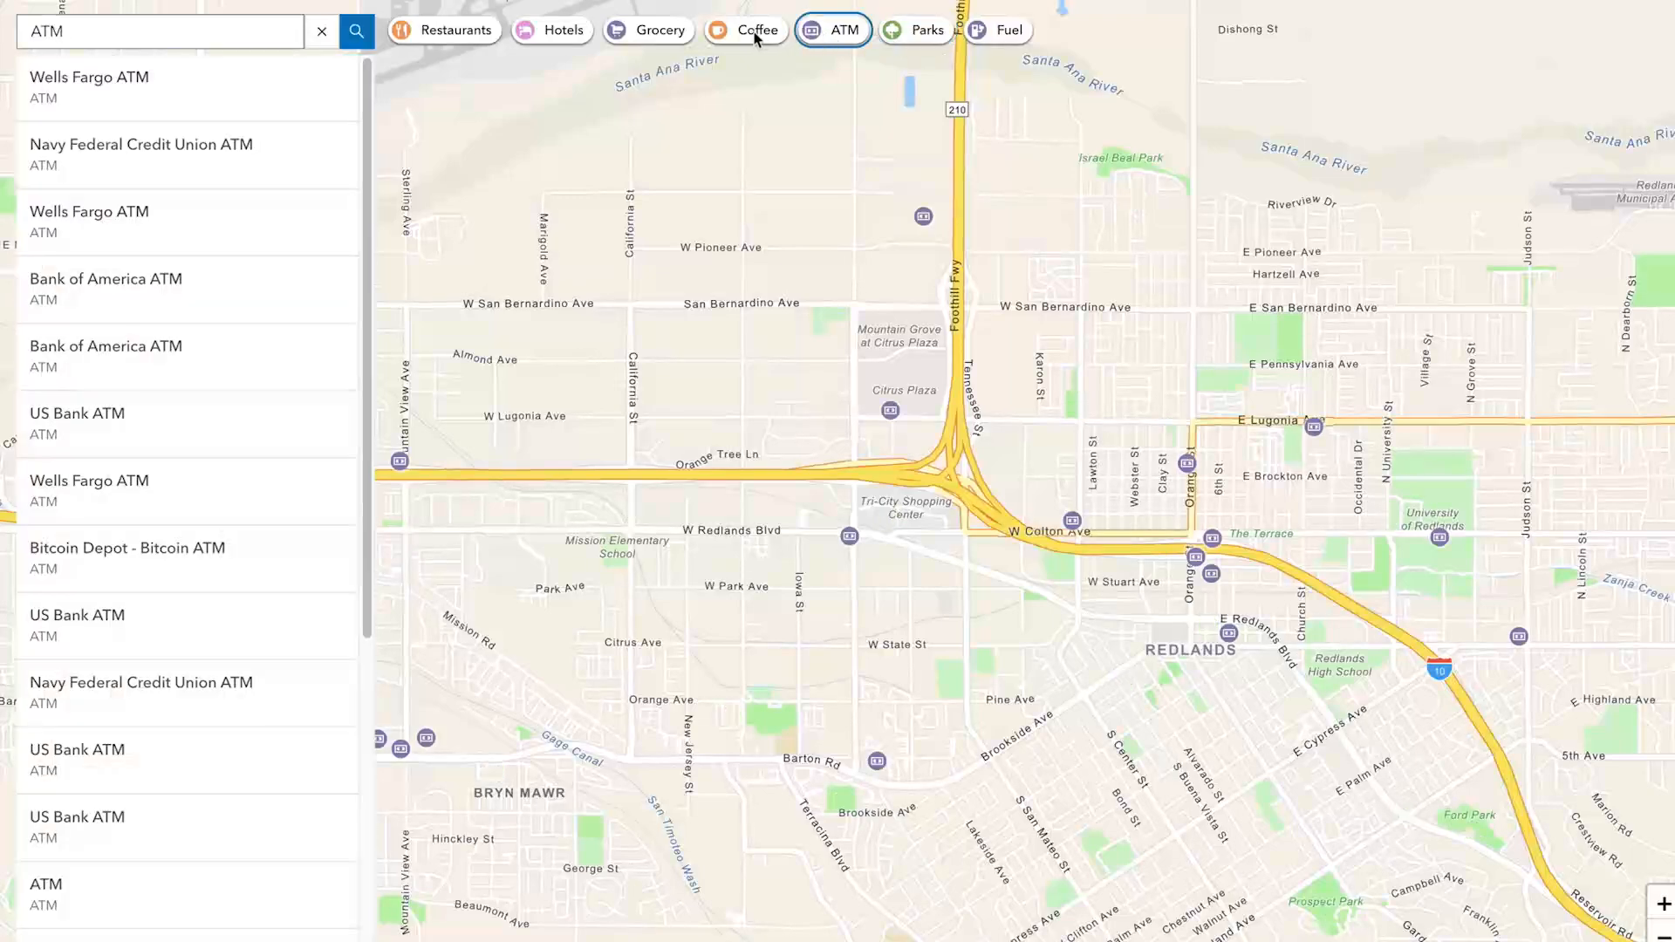
click(747, 33)
click(650, 33)
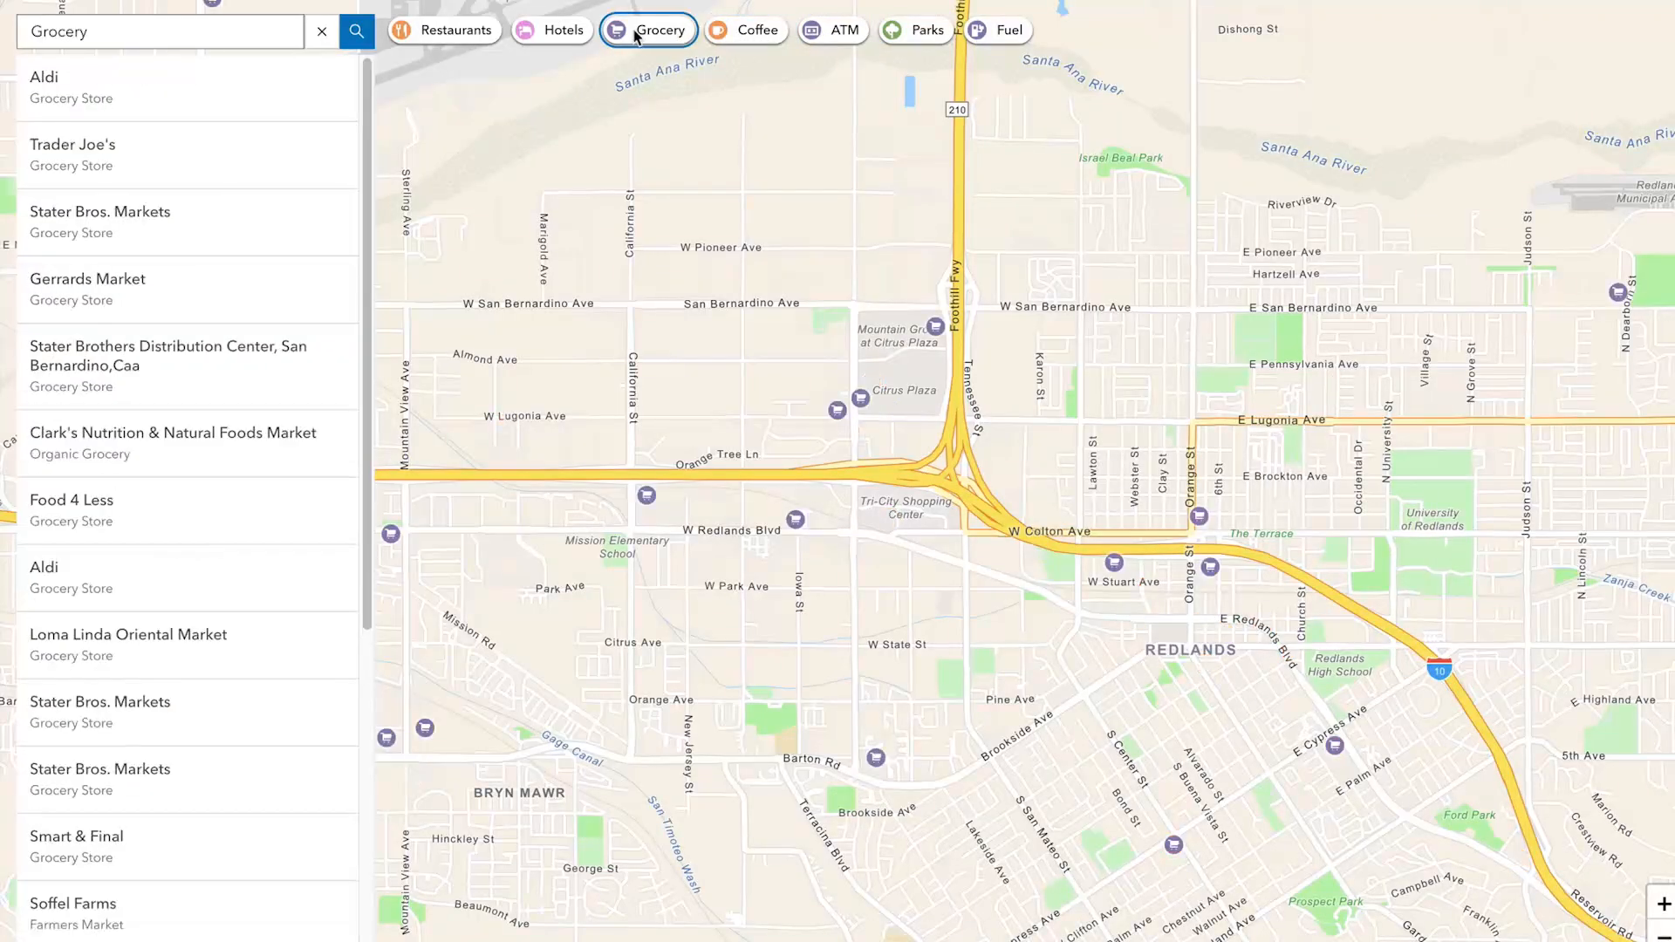
click(559, 30)
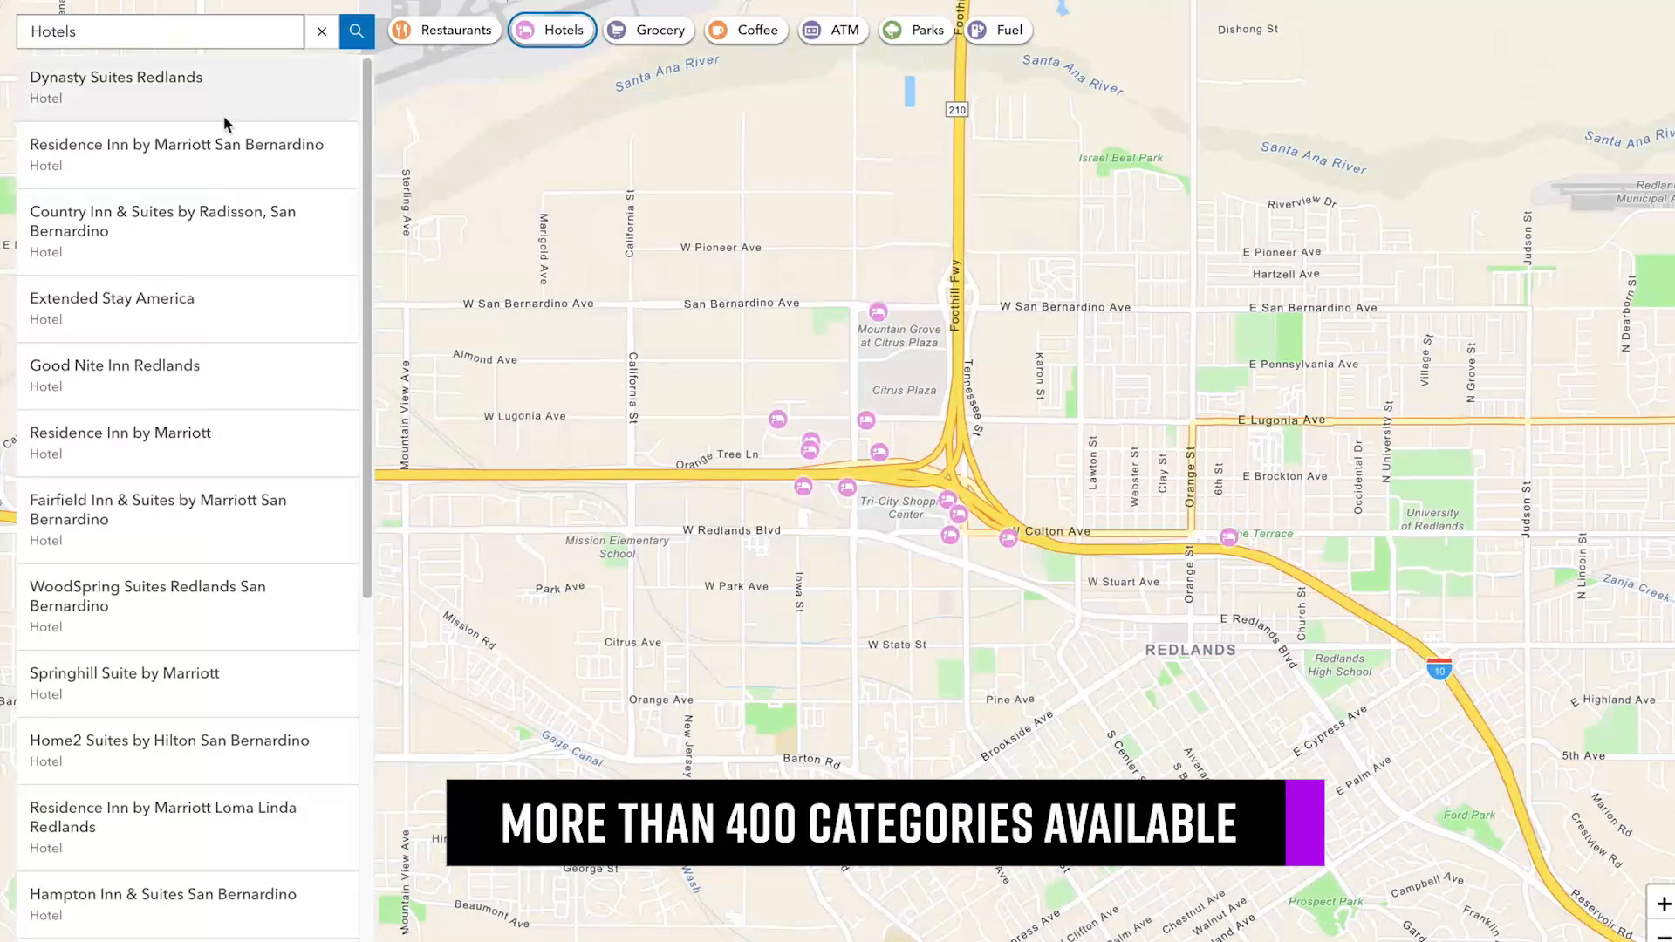
click(194, 223)
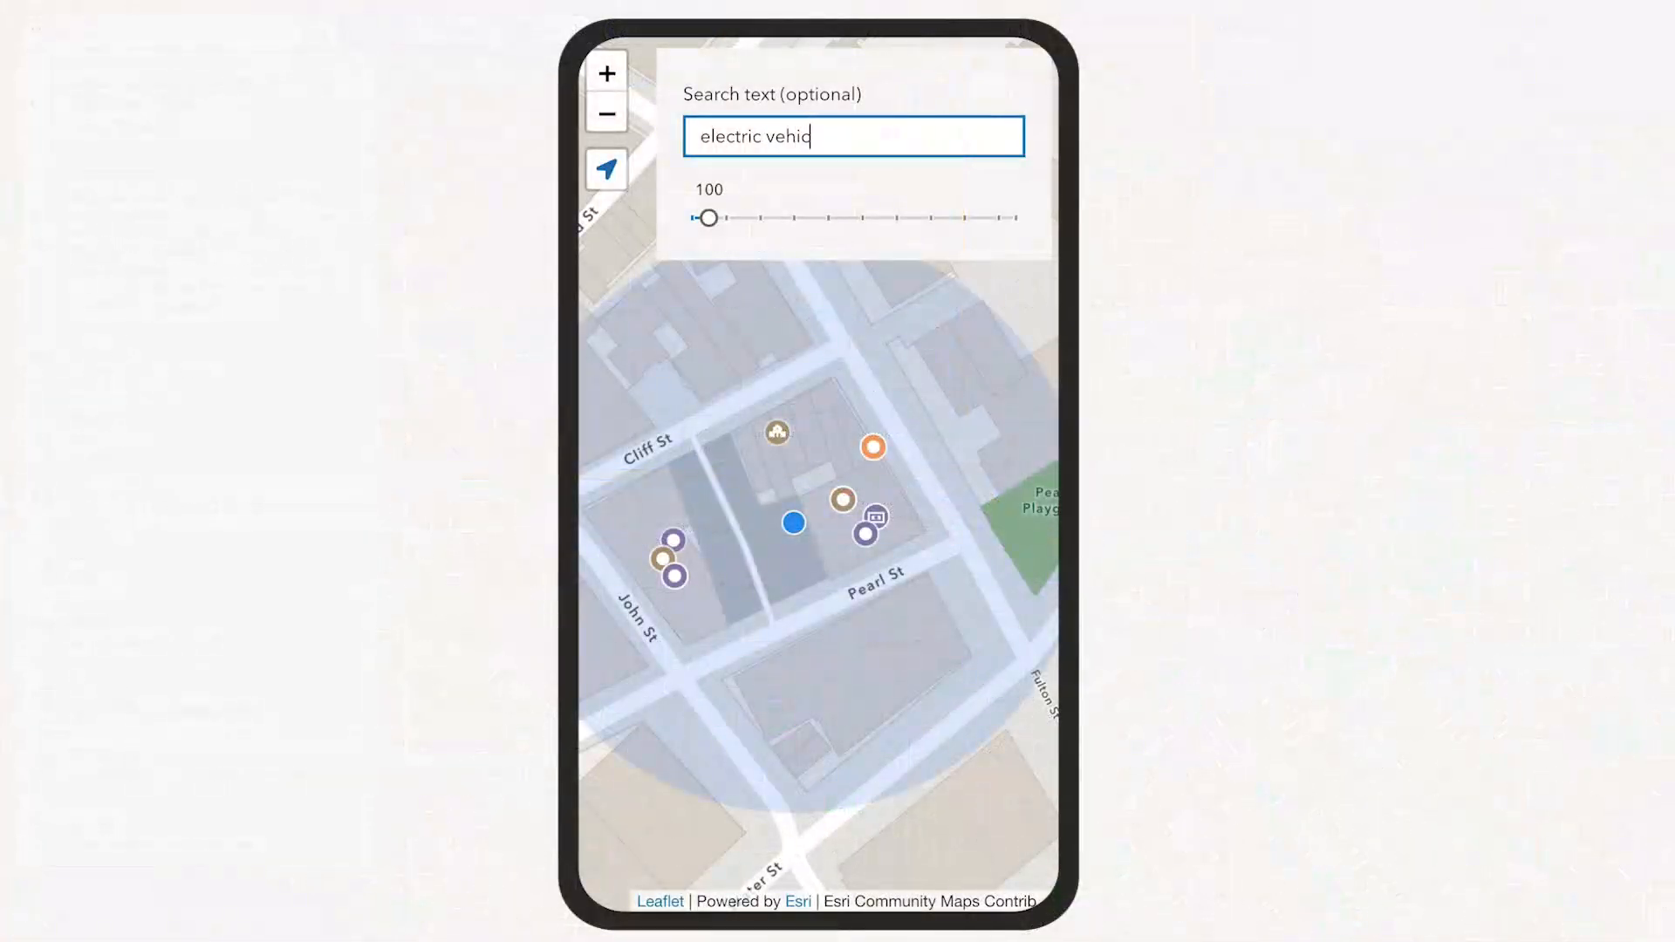
Step: Search for "electric vehicle" places around the current location and increase the search radius
text(lectric vehicle)
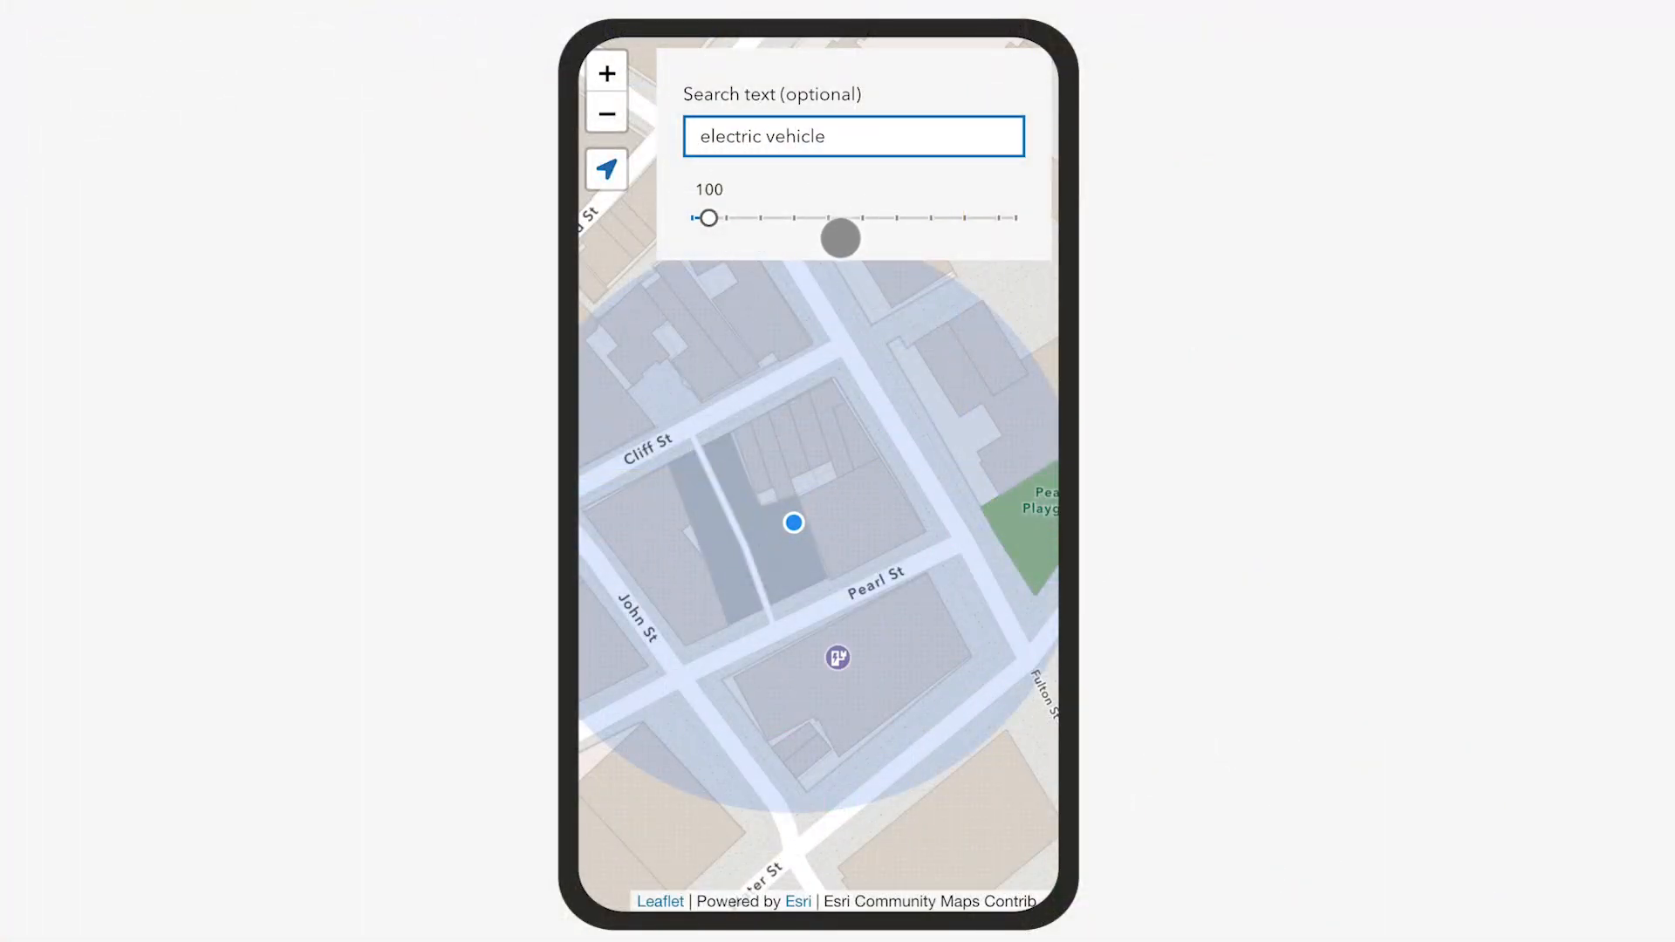
drag(840, 225, 861, 224)
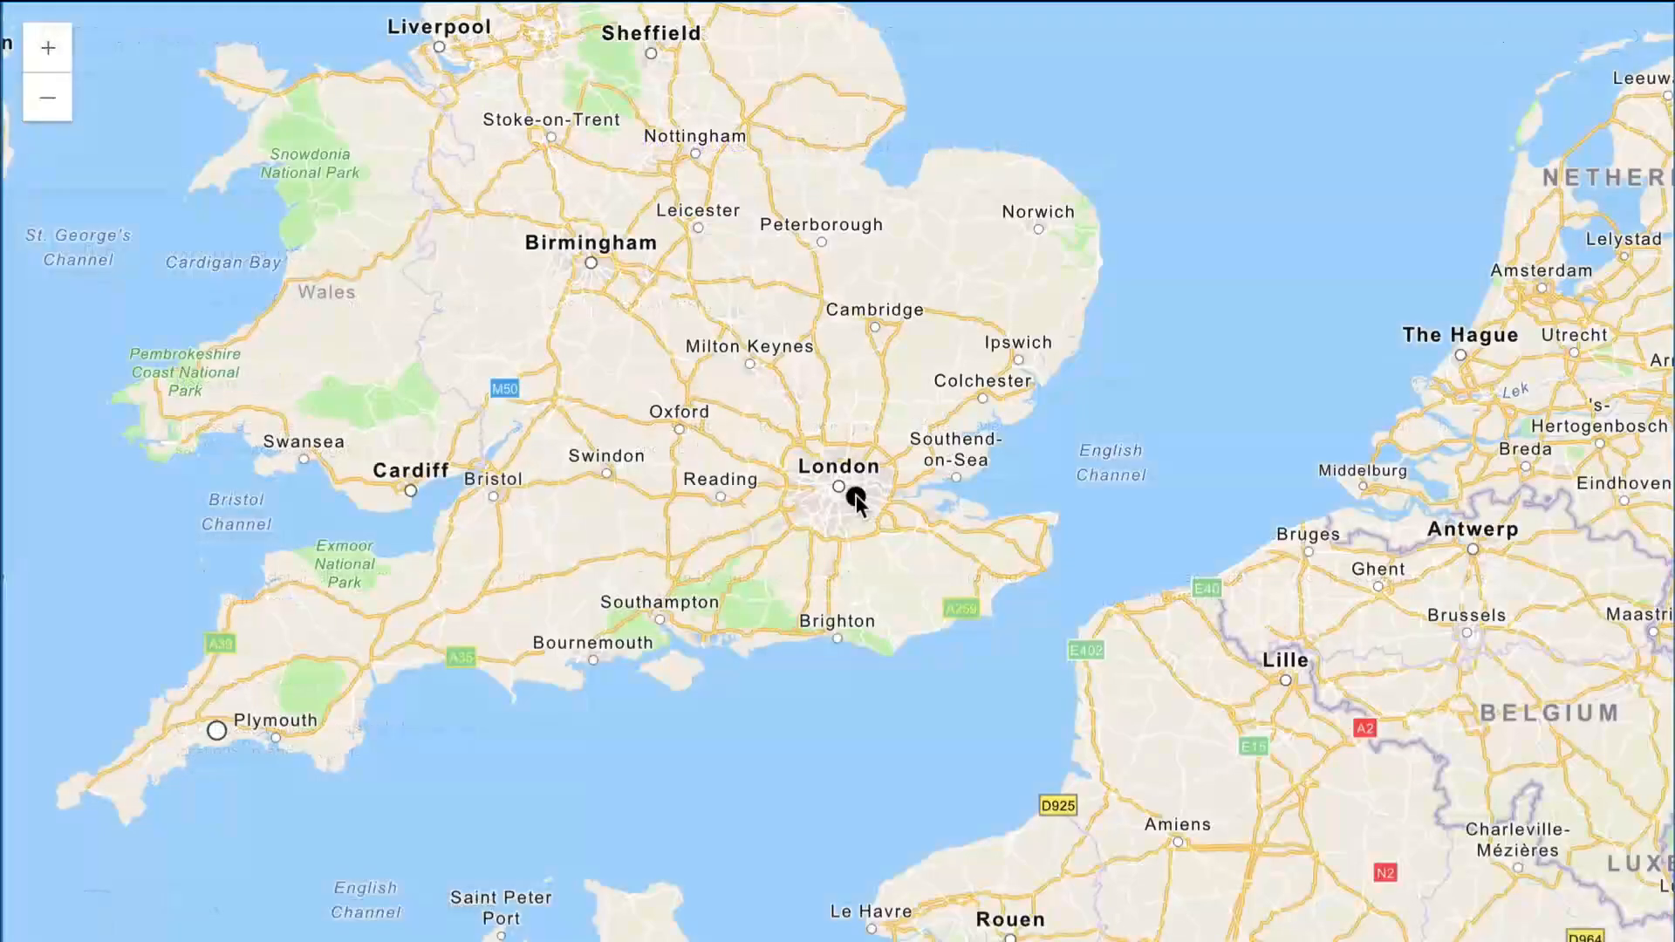
Step: Place a route stop at London, and choose another place category on the Vancouver closest-facility map
click(857, 500)
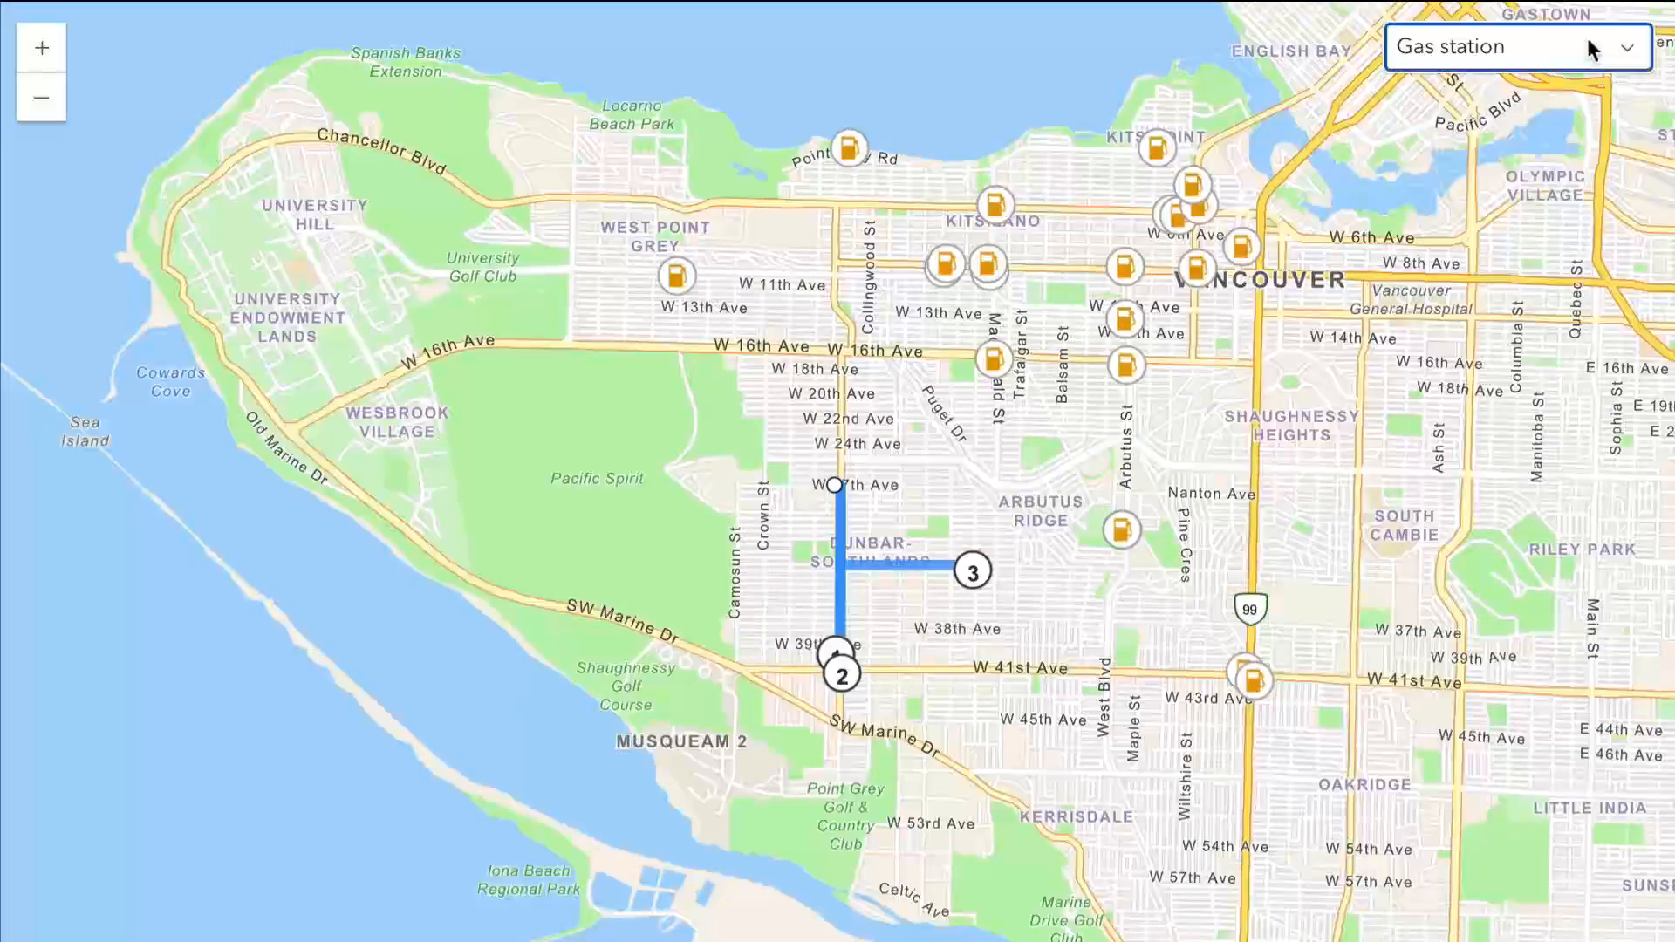
click(1588, 48)
click(1577, 87)
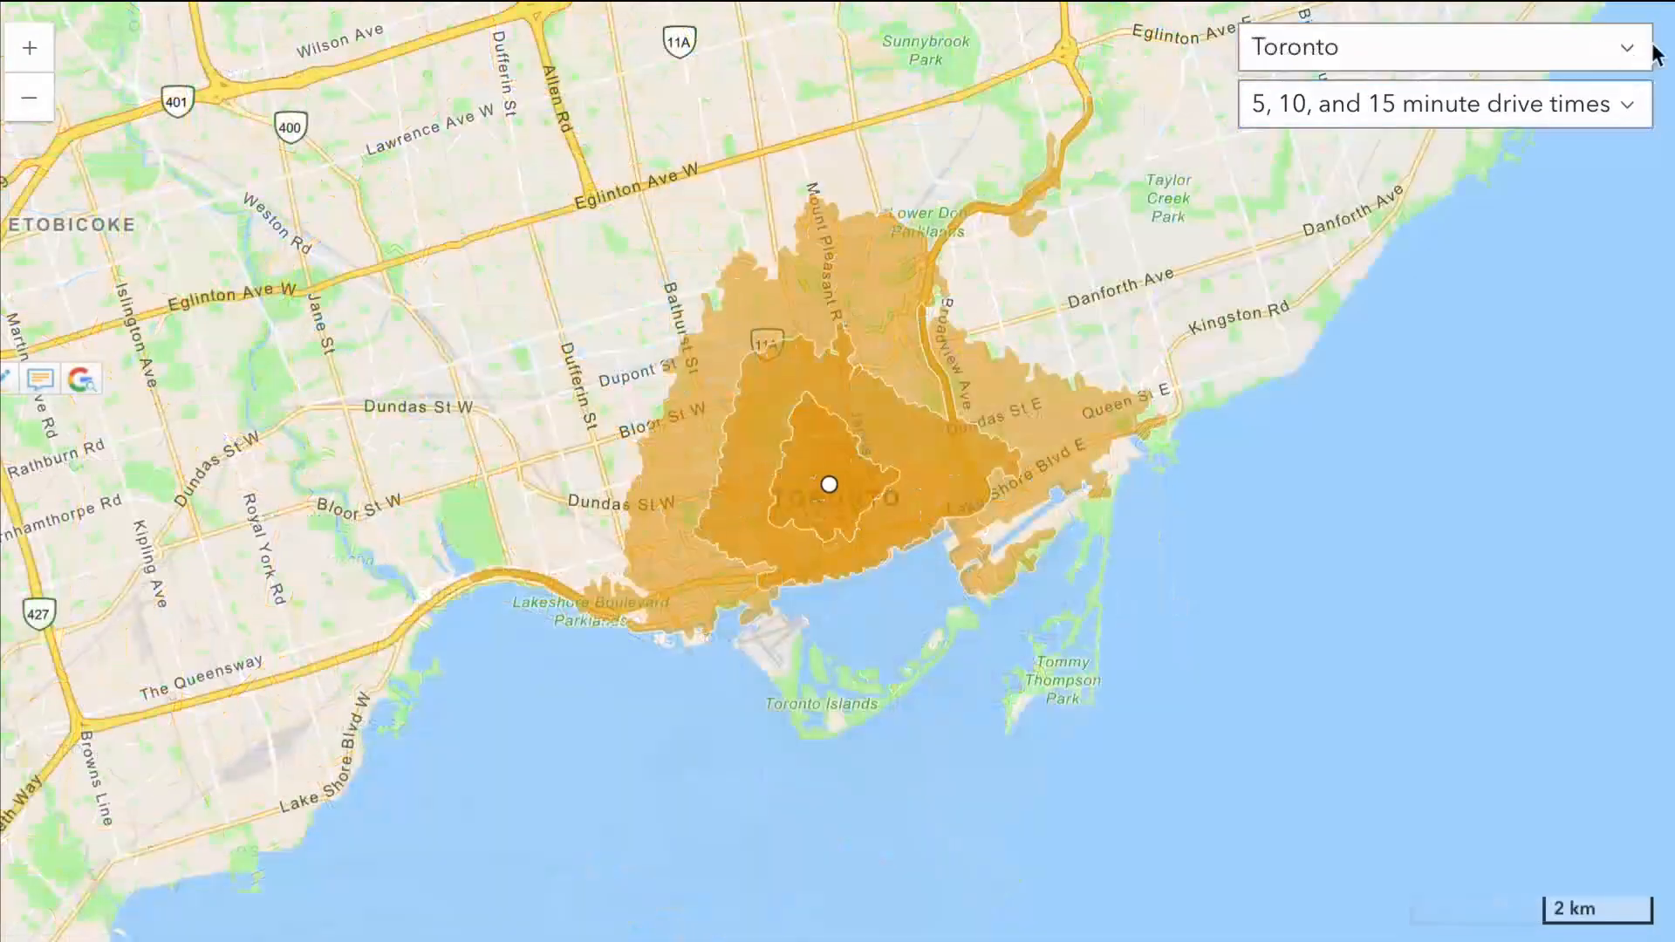
Step: Switch the Toronto service areas to 5, 10, and 15 minute walk times
click(1632, 101)
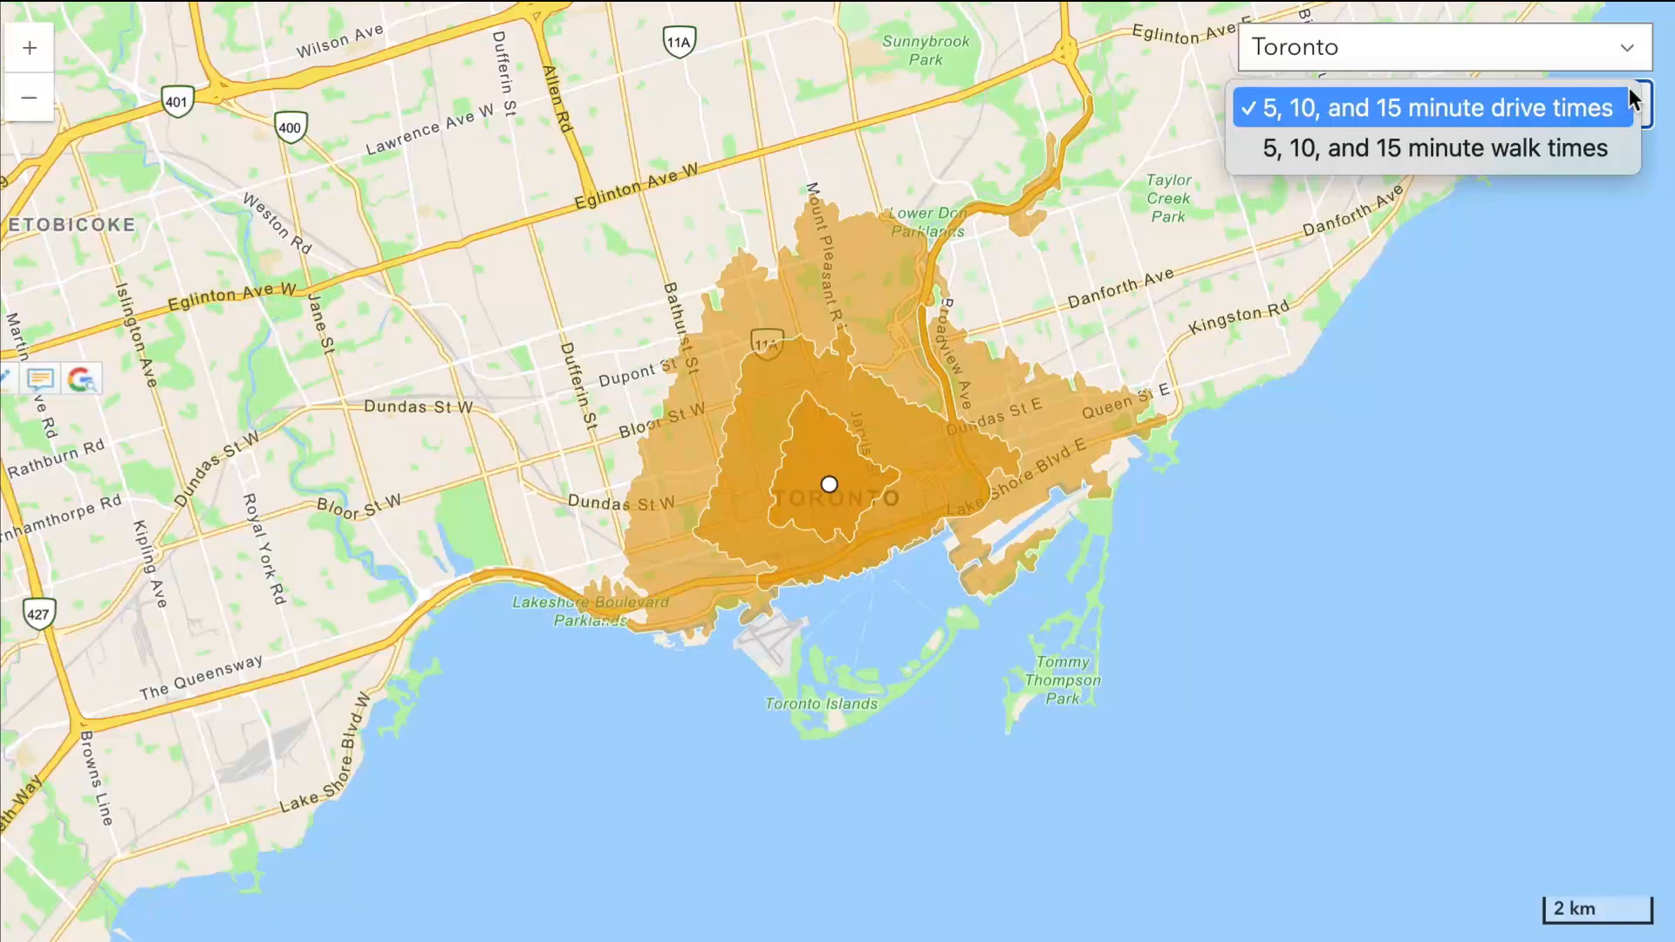
click(1623, 146)
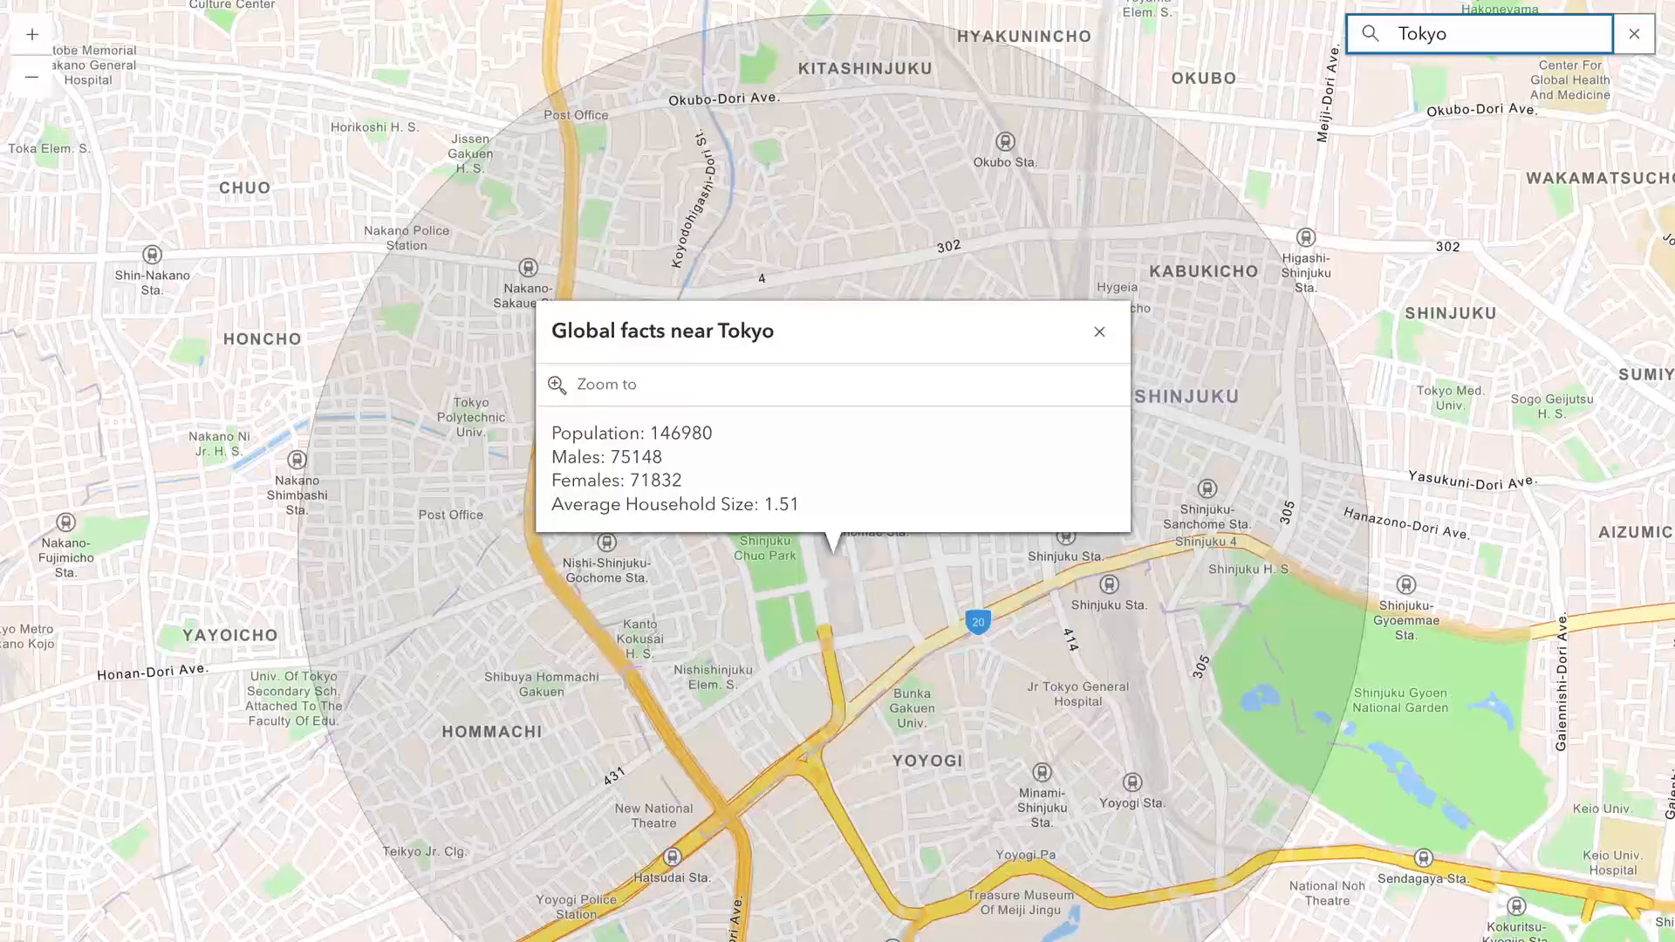
Step: Search for "Sao paulo" and choose São Paulo, BRA to view the global facts near it
key(ctrl+a)
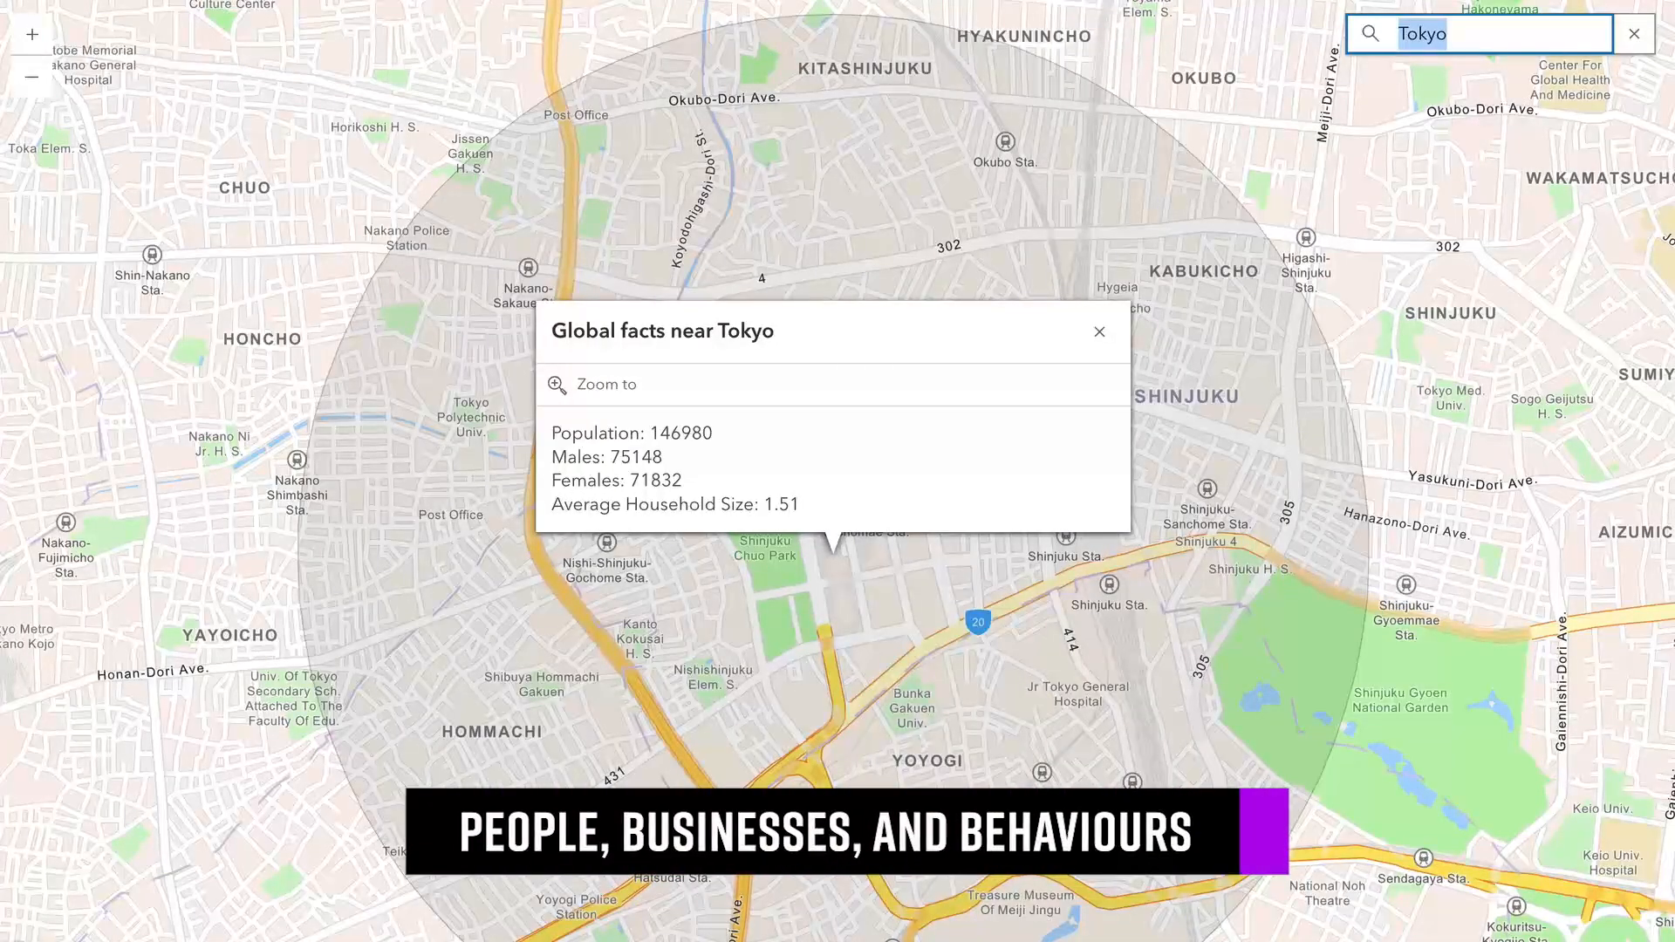
text(Sao paulo)
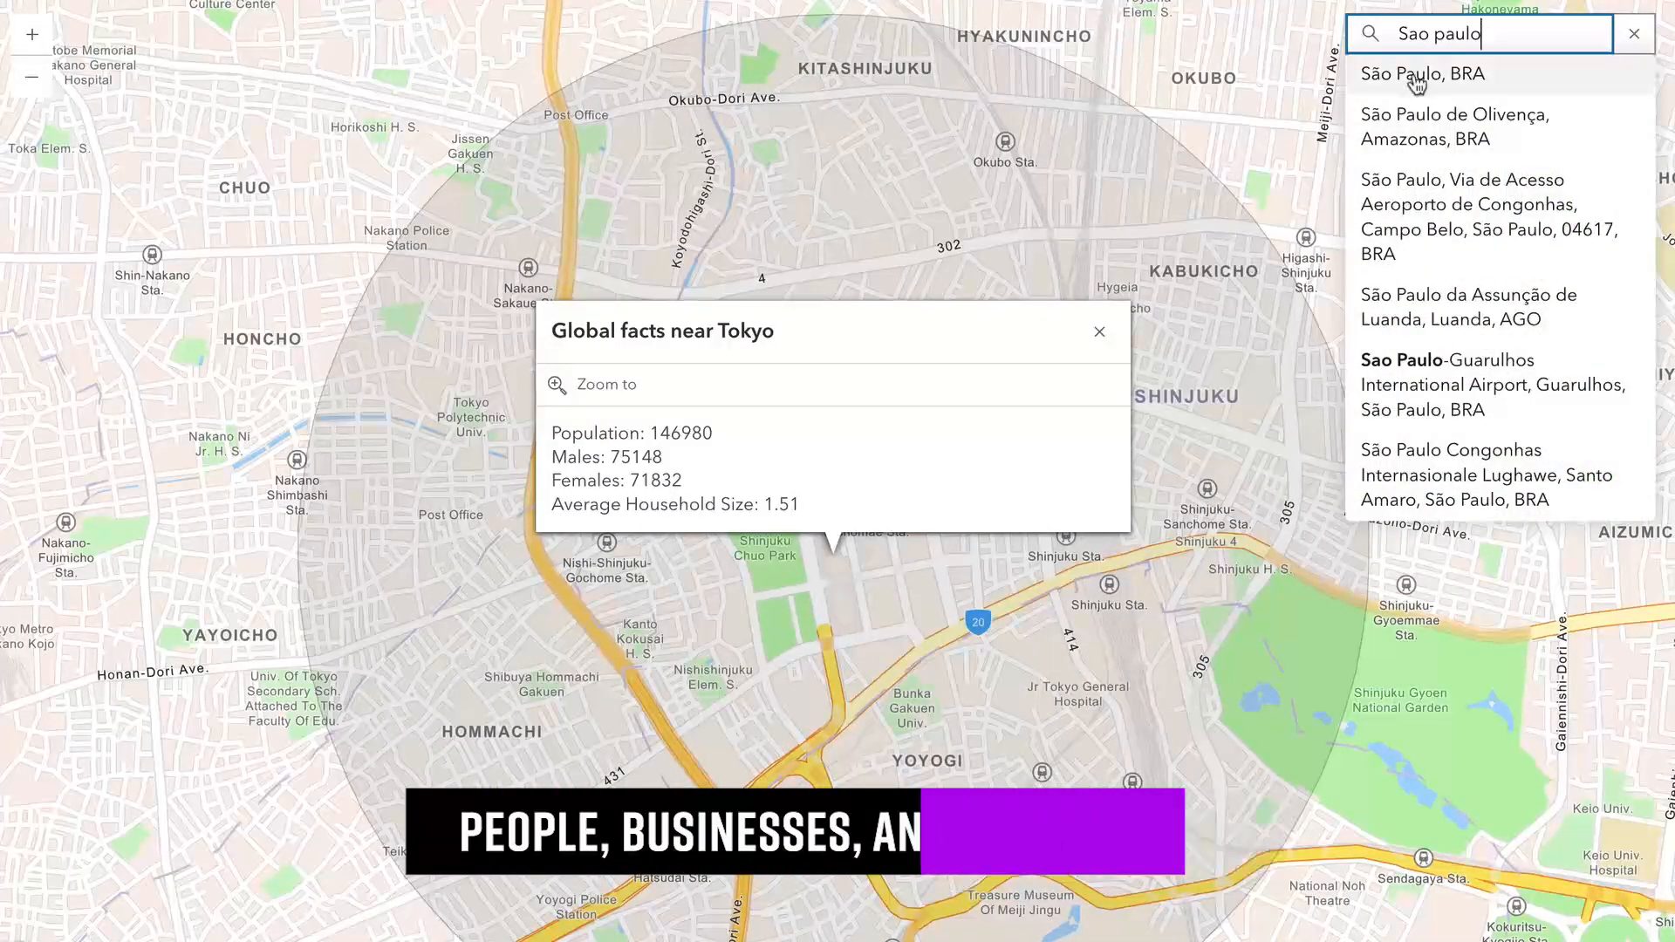
click(1414, 70)
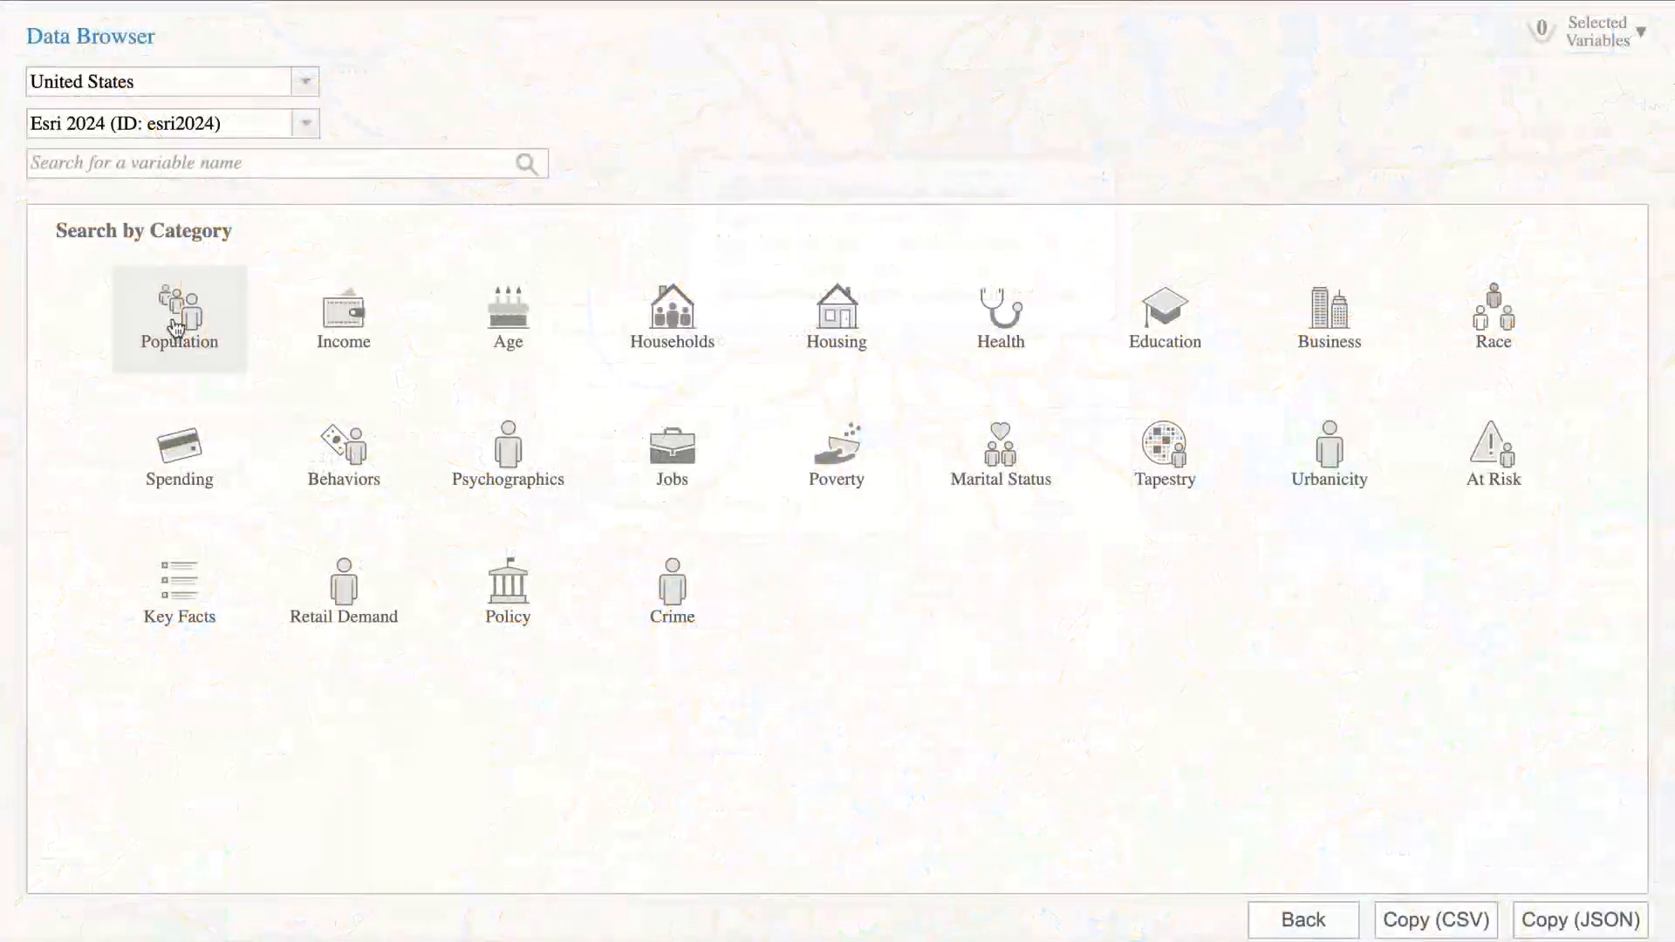
Step: Browse the Population category in the Data Browser and list all Population variables
click(180, 325)
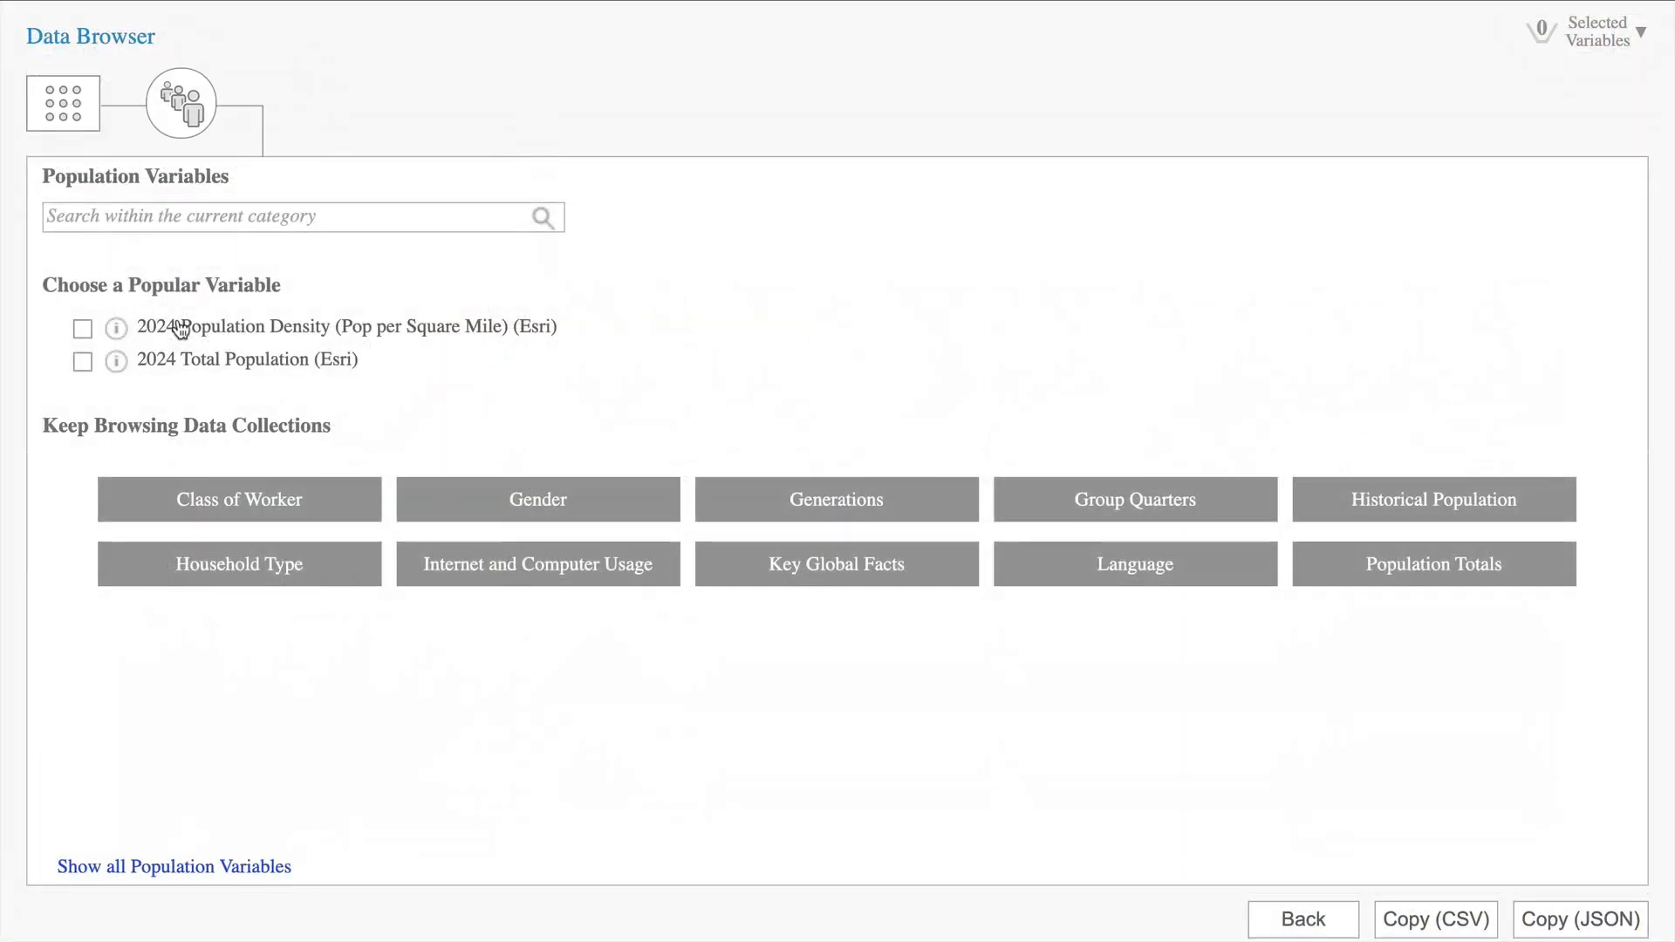
click(135, 866)
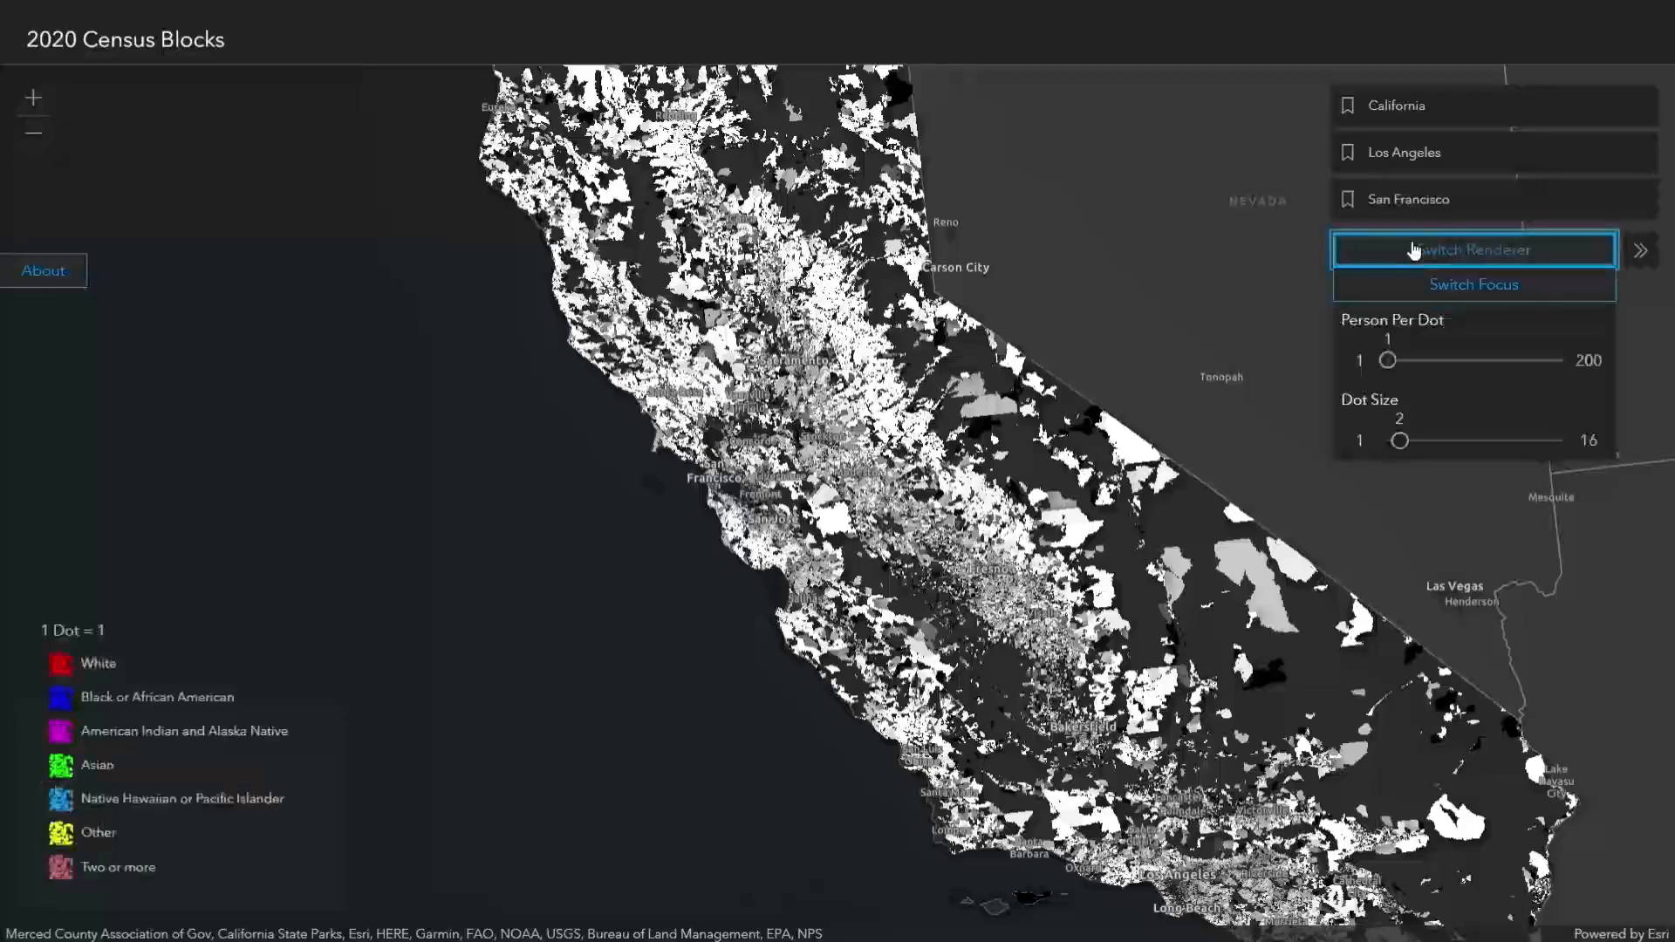
Step: Switch the renderer on the 2020 Census Blocks map and increase the Person Per Dot value
click(1407, 247)
drag(1391, 360, 1427, 360)
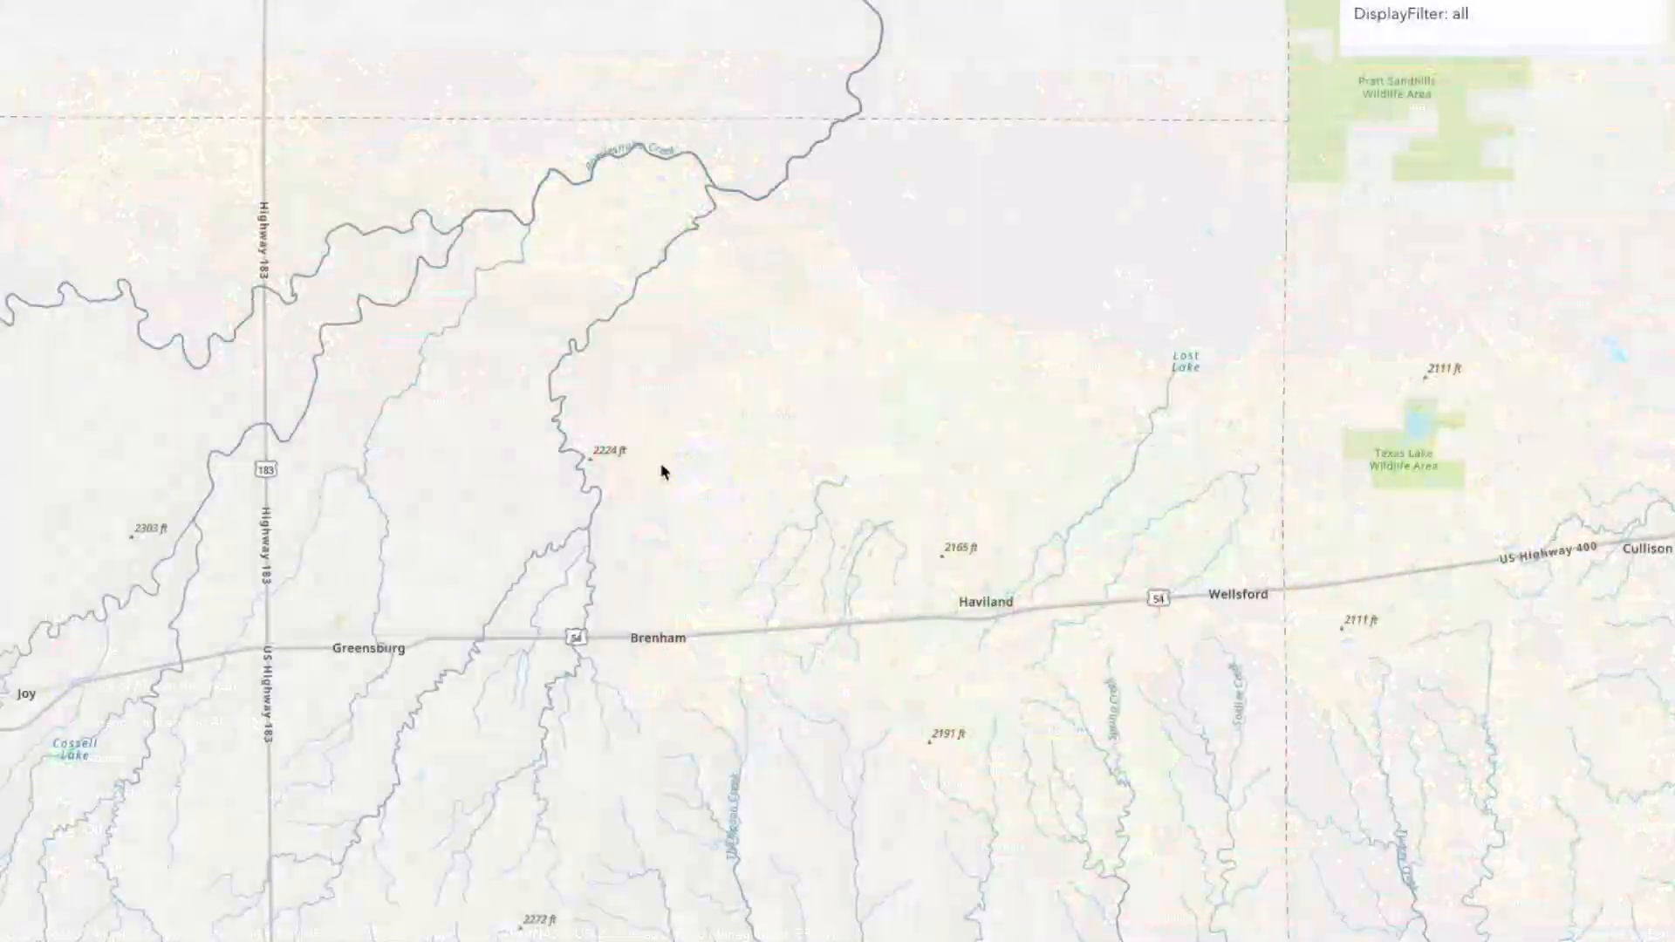
Step: Enable binning aggregation on the NHD Water Bodies layer and add the Esri Symbology predominant value field to its bin style
scroll(661, 471, down, 5)
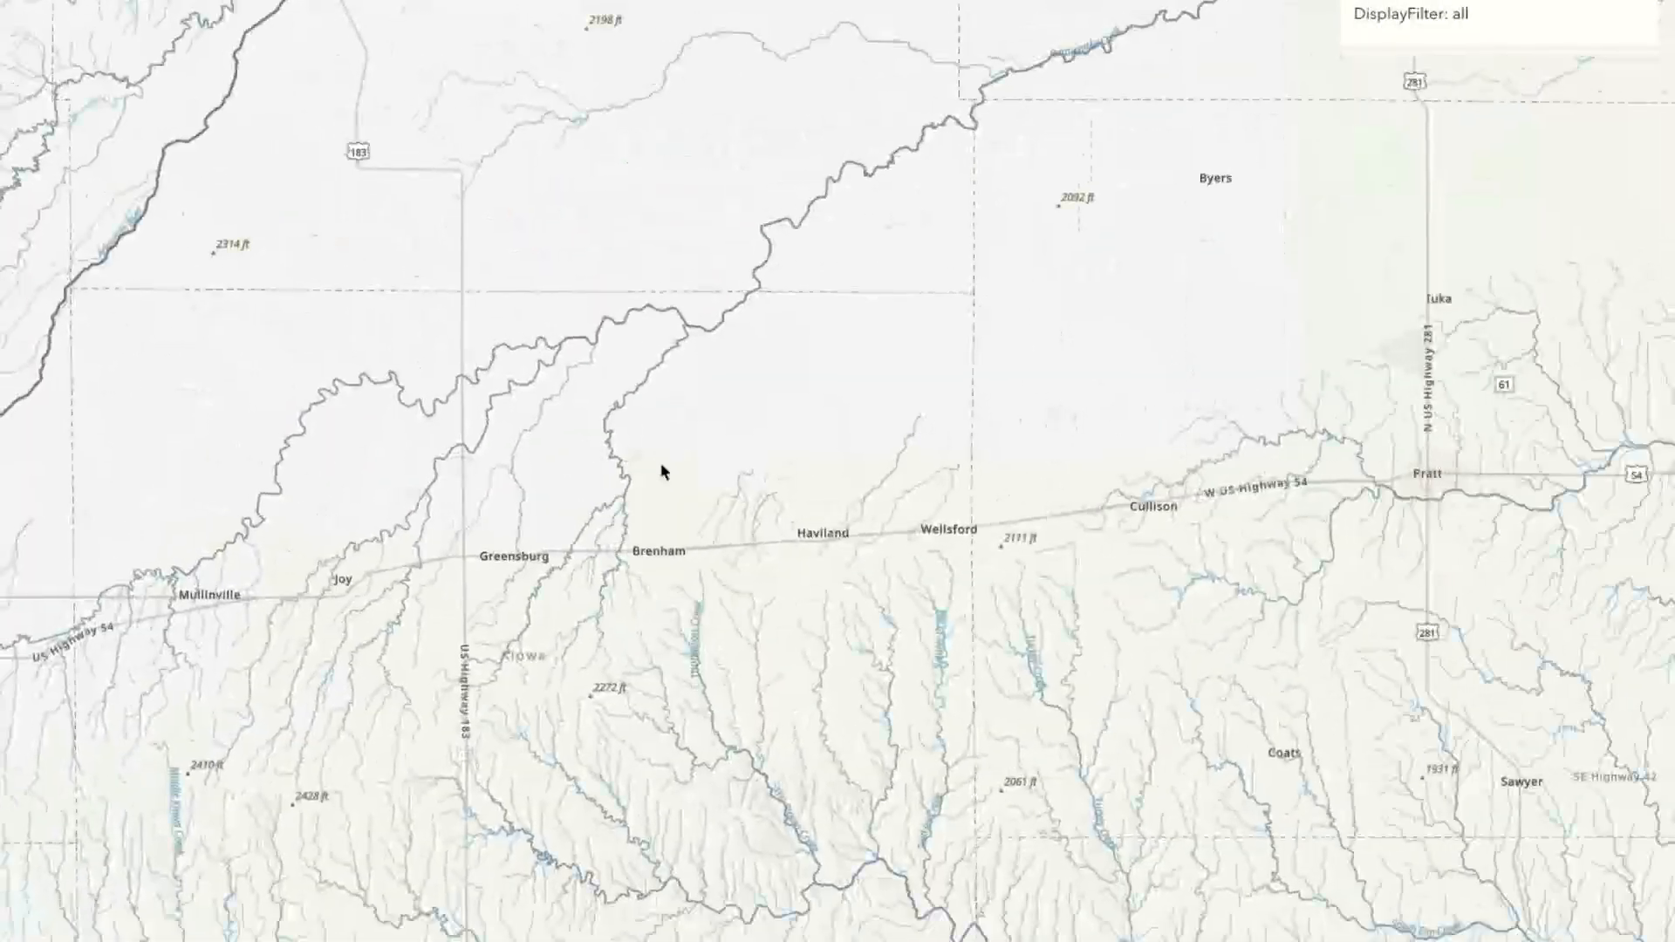
scroll(662, 472, down, 3)
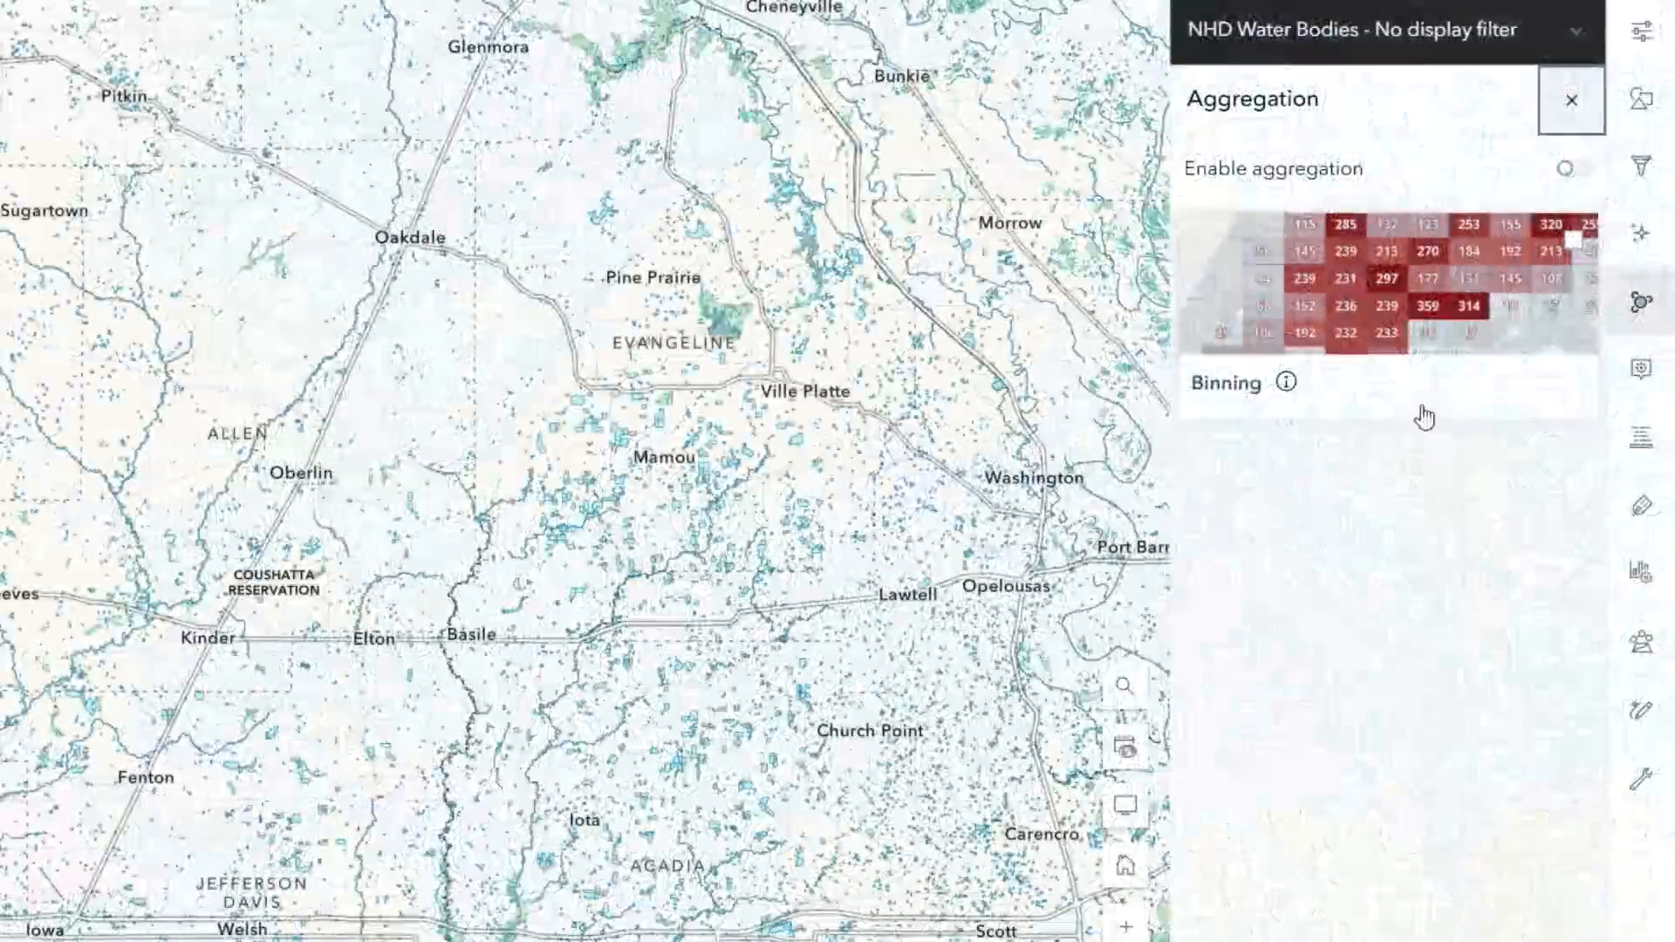
click(1402, 341)
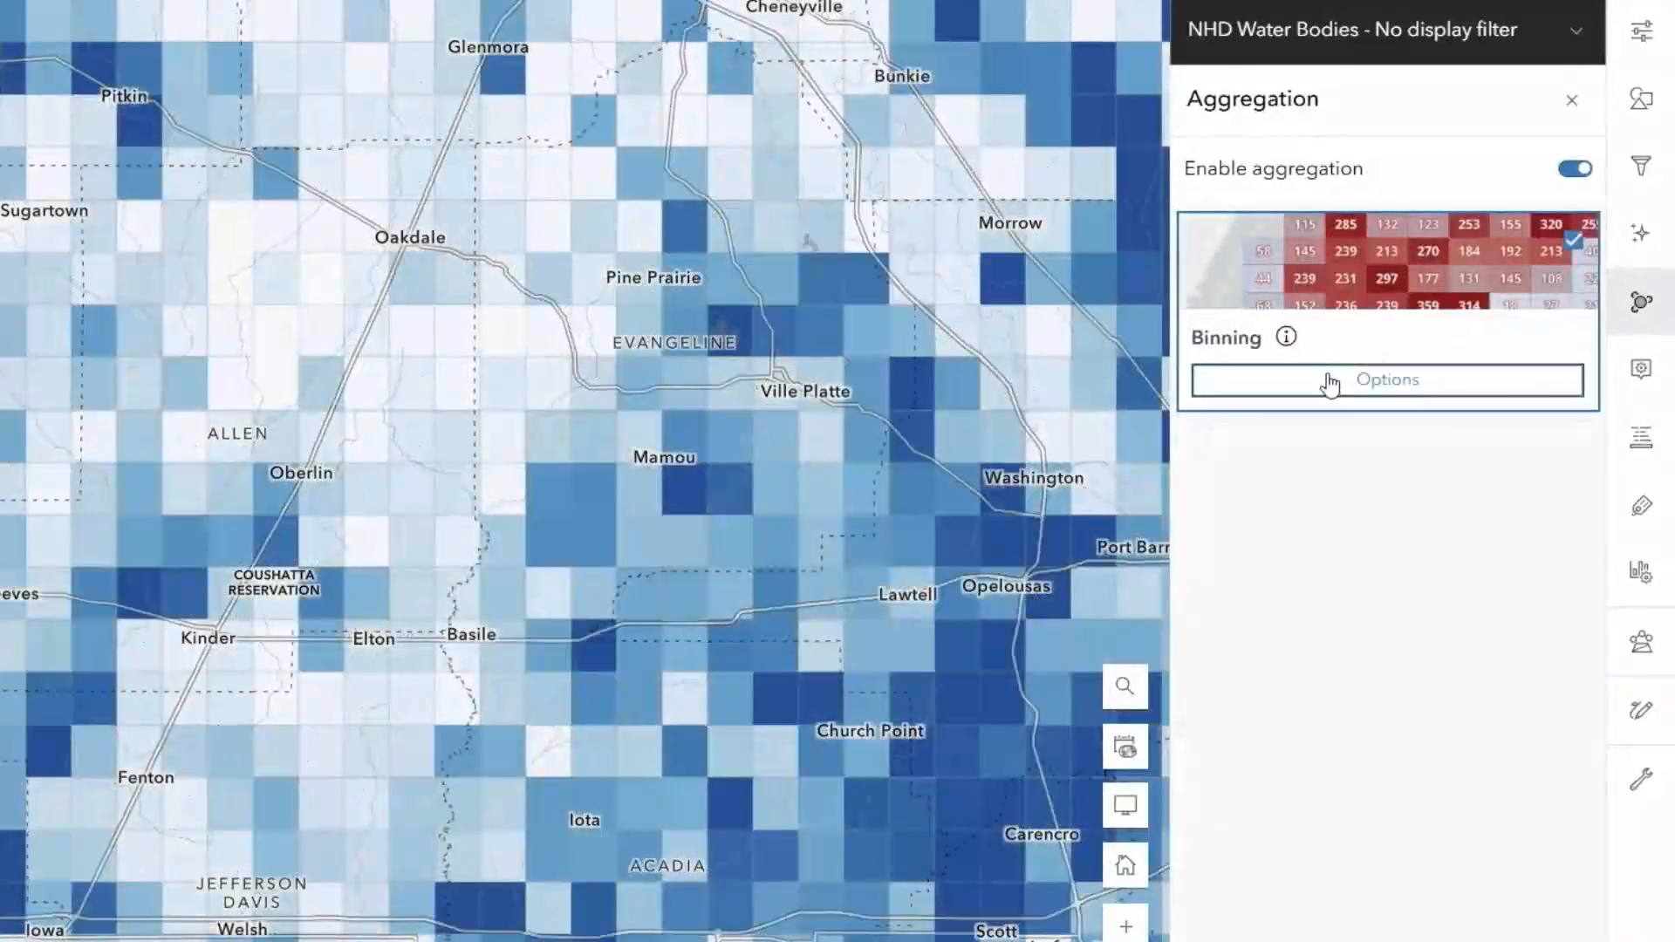
click(1384, 378)
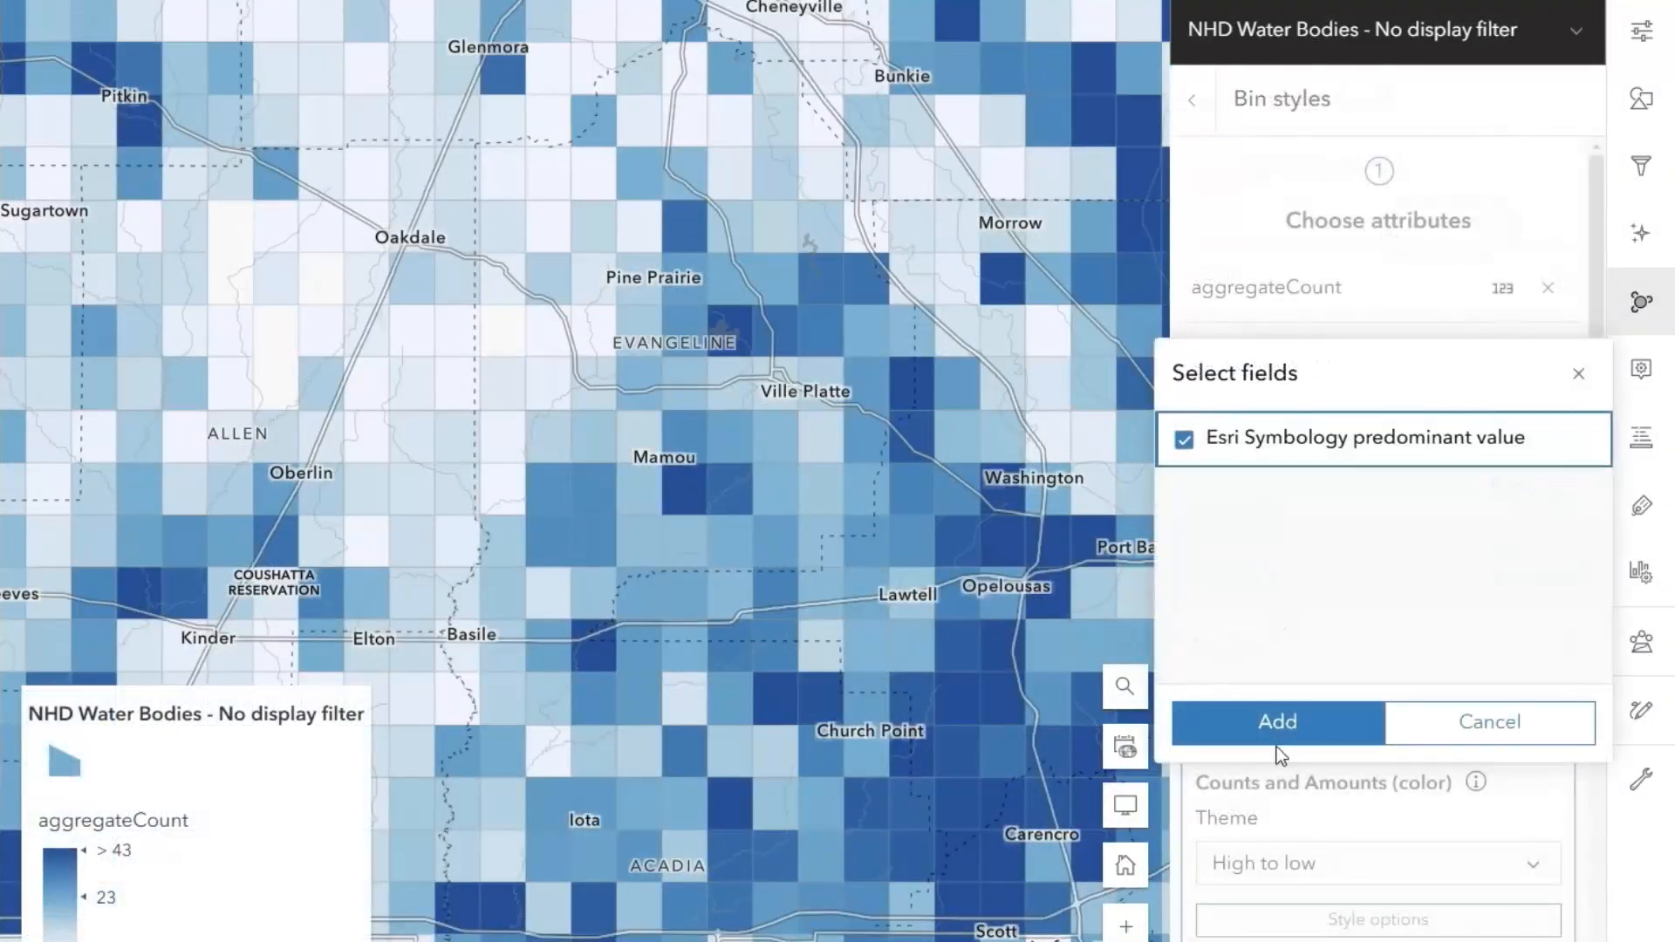
click(1274, 720)
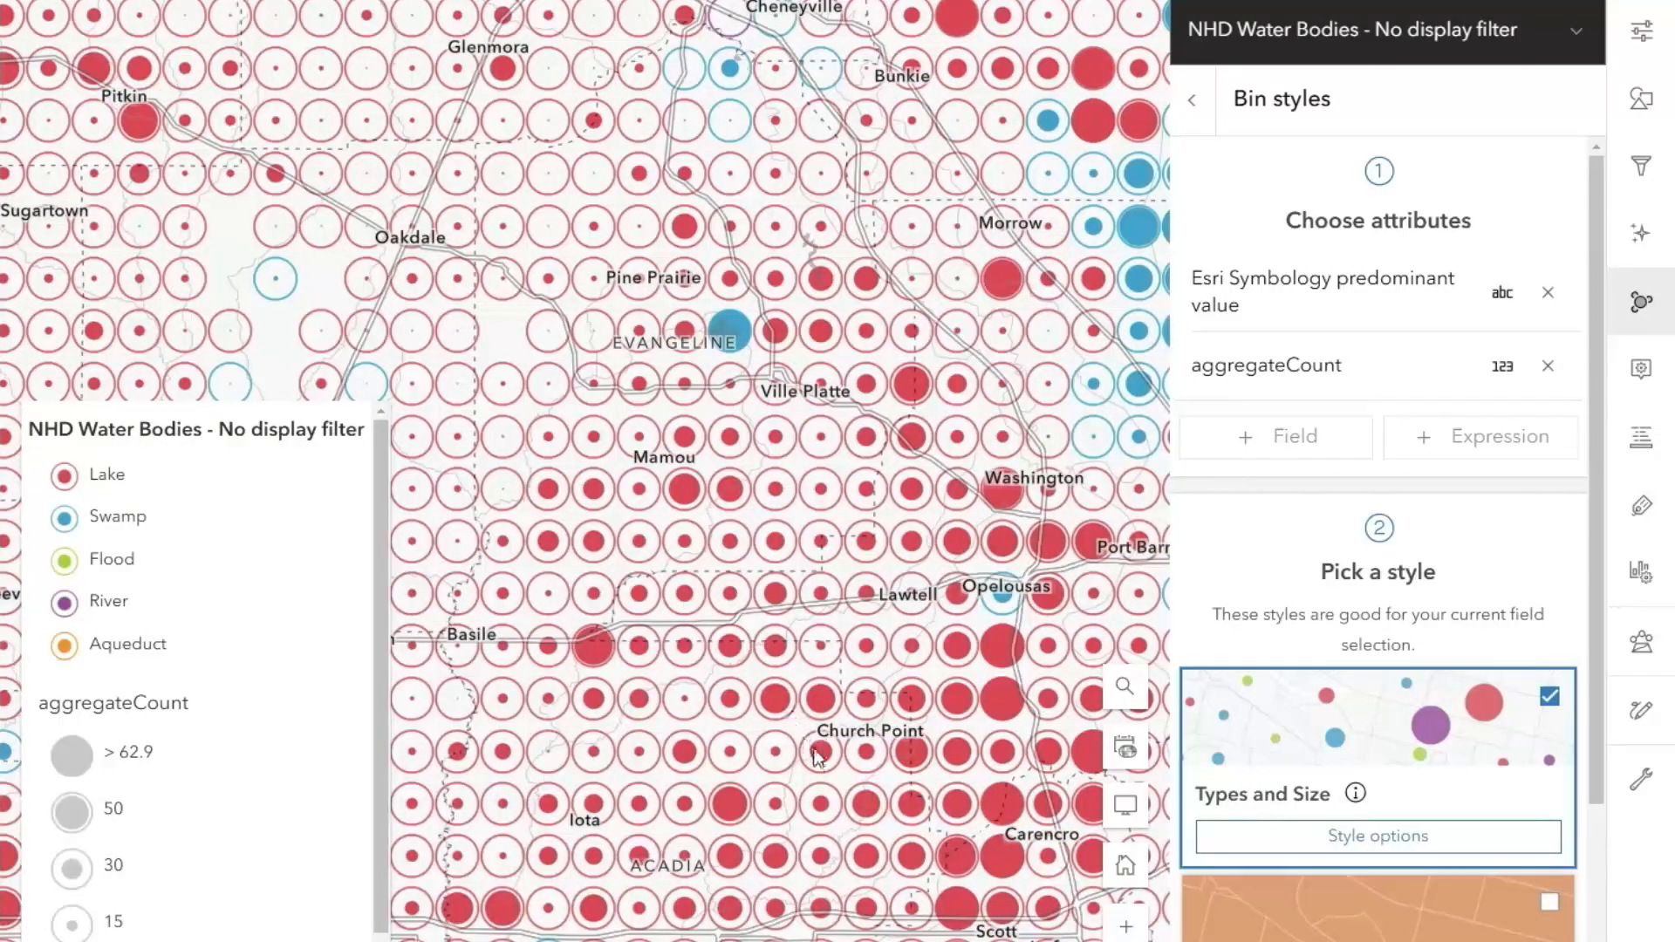
Step: Examine the street traffic around Bellflower and the contour details near Rongbuk Glacier
drag(792, 714, 758, 655)
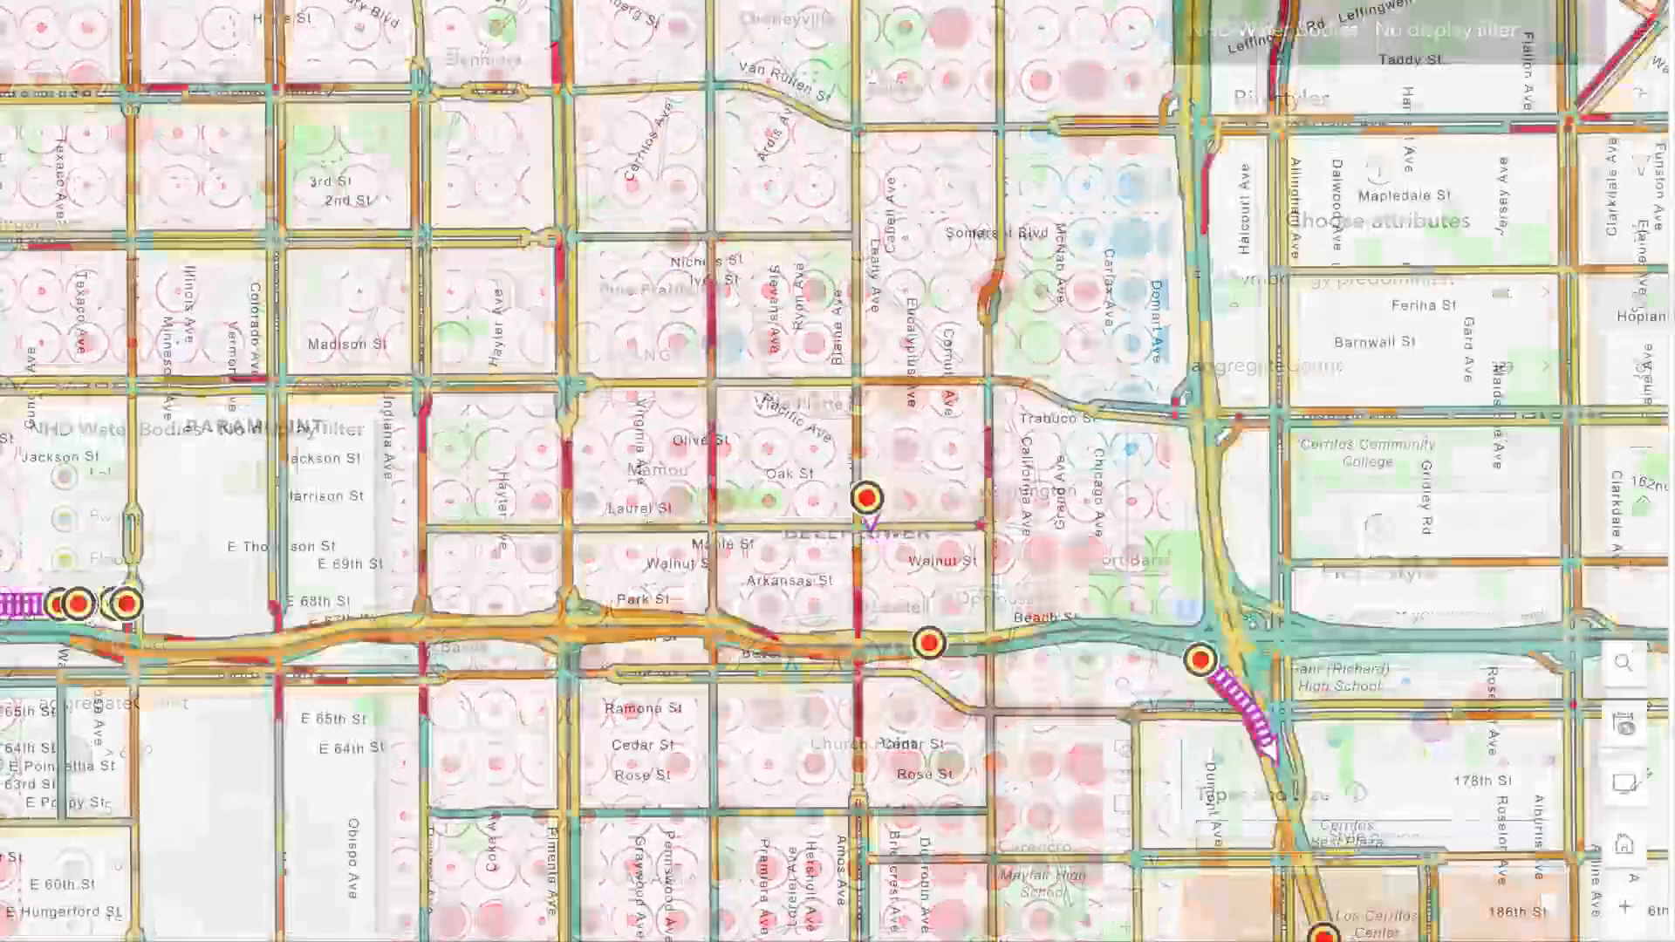
scroll(739, 506, up, 3)
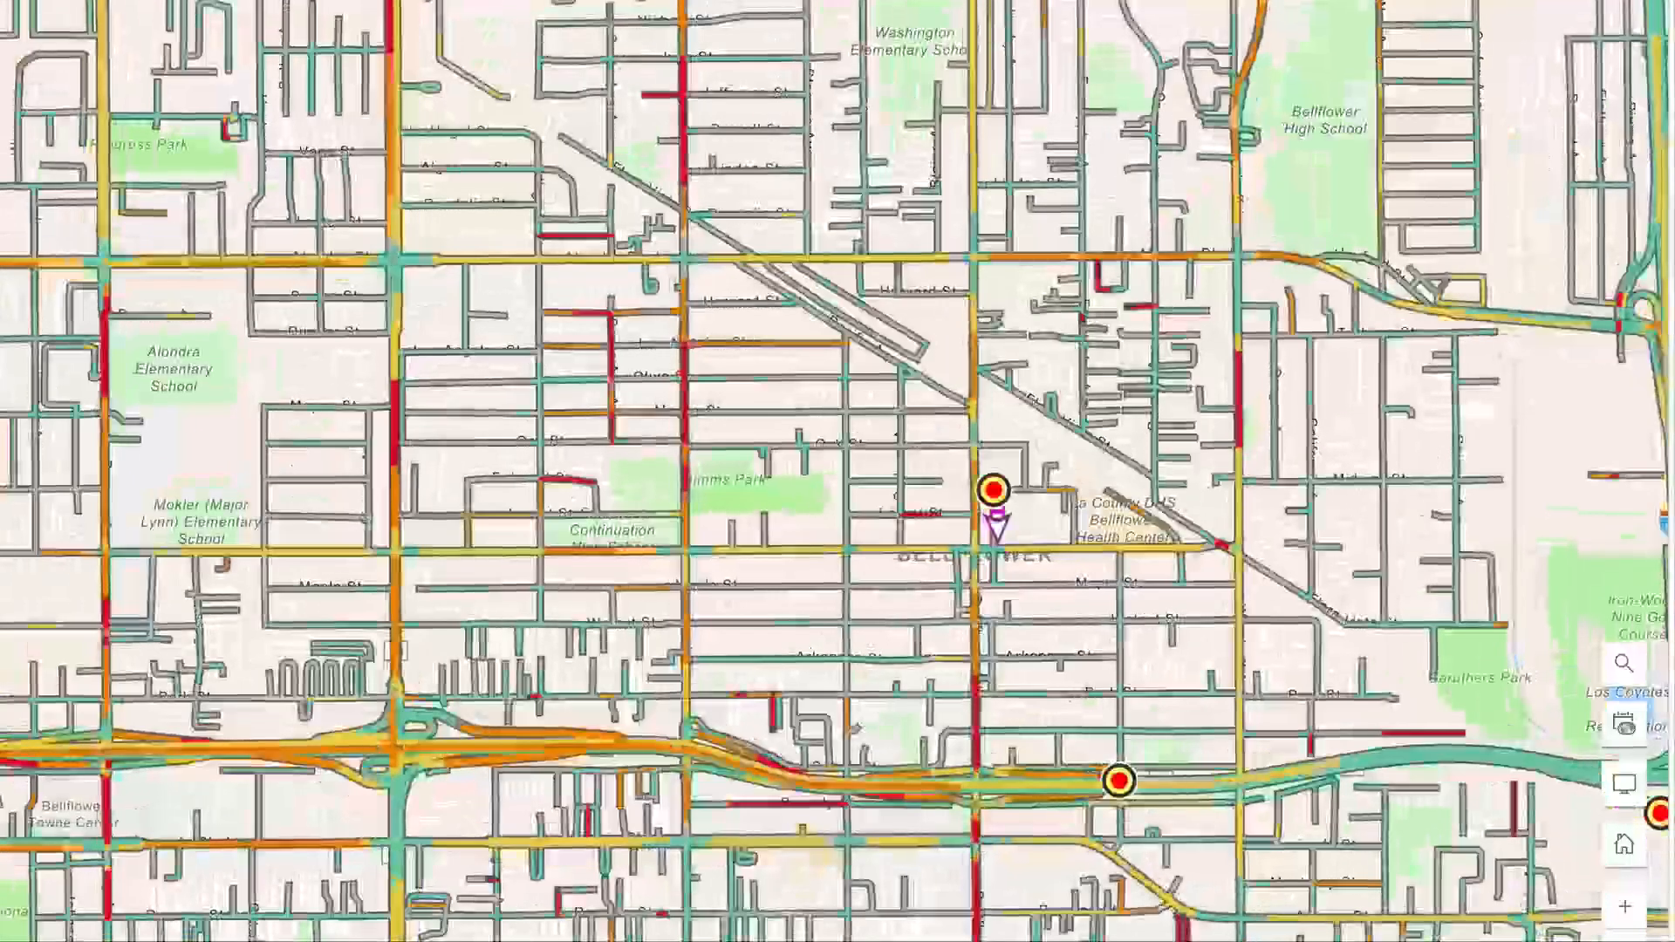
scroll(739, 506, down, 2)
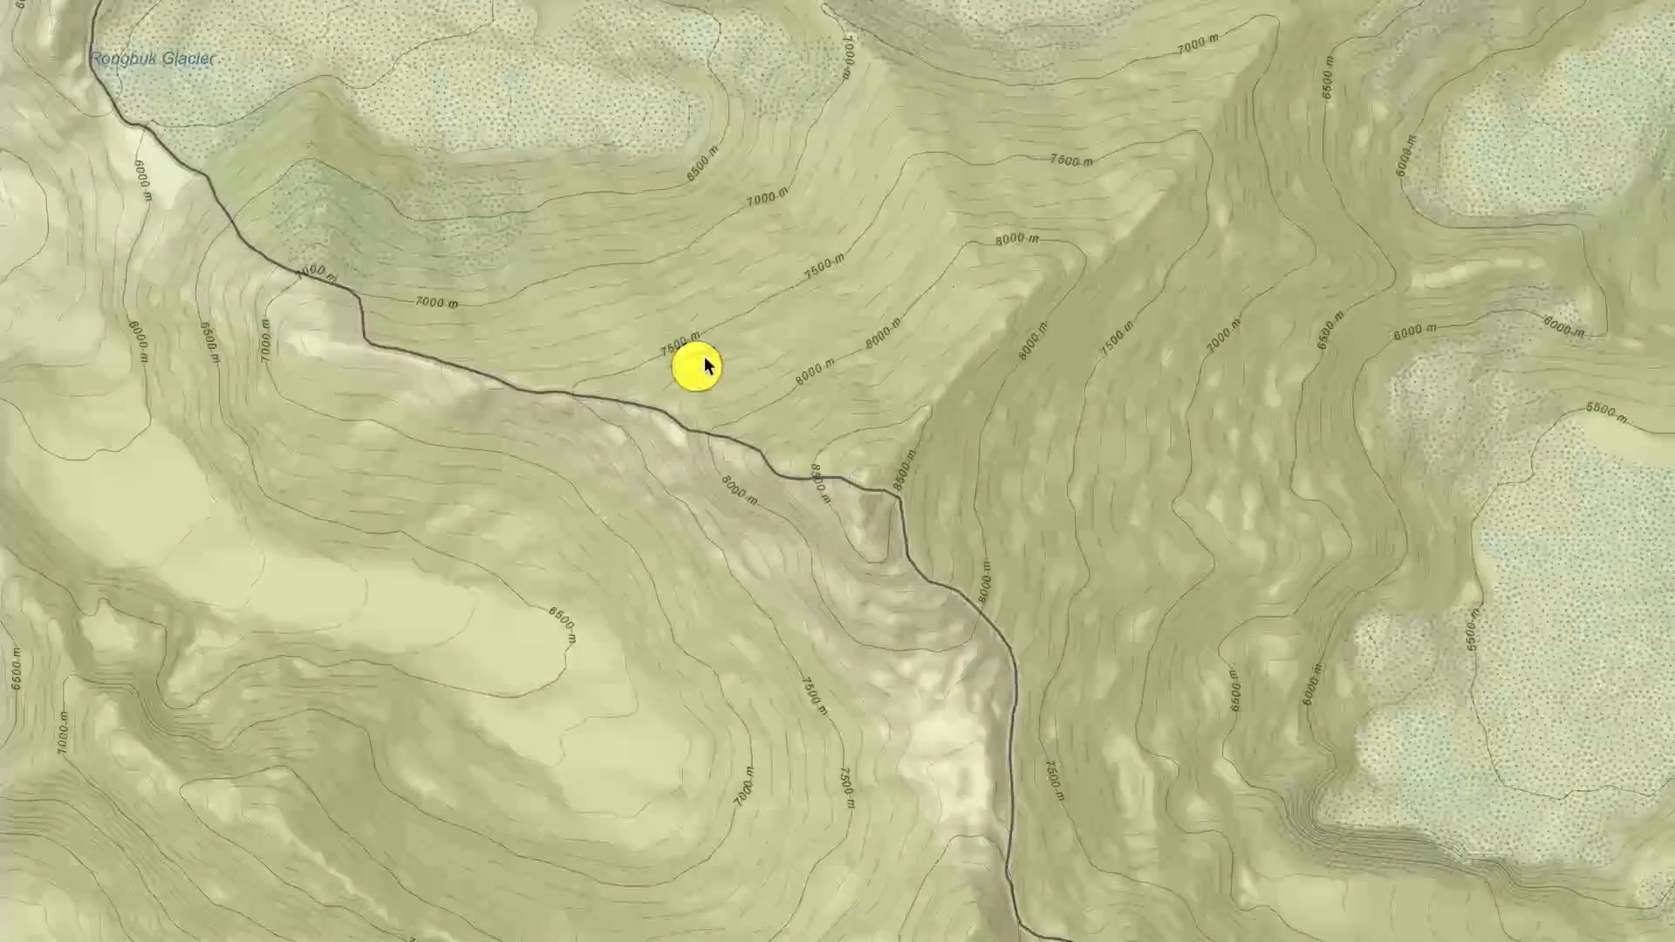
mouse_move(707, 352)
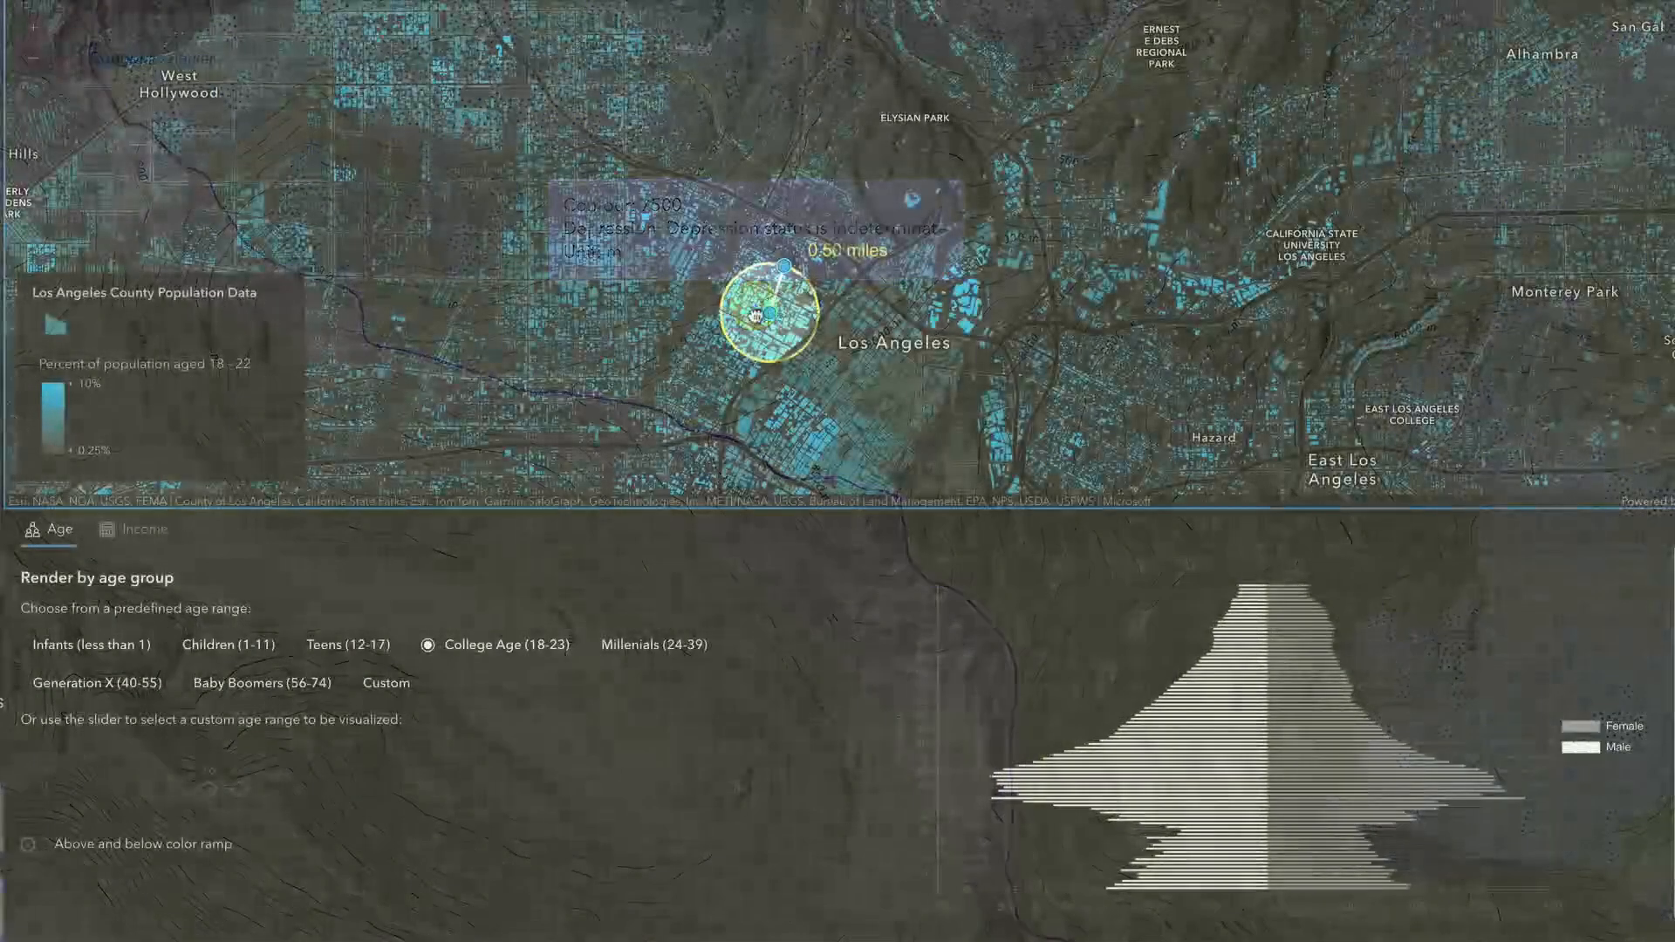
Step: Move the population analysis circle to the area west of downtown Los Angeles and adjust its radius
drag(761, 310, 644, 317)
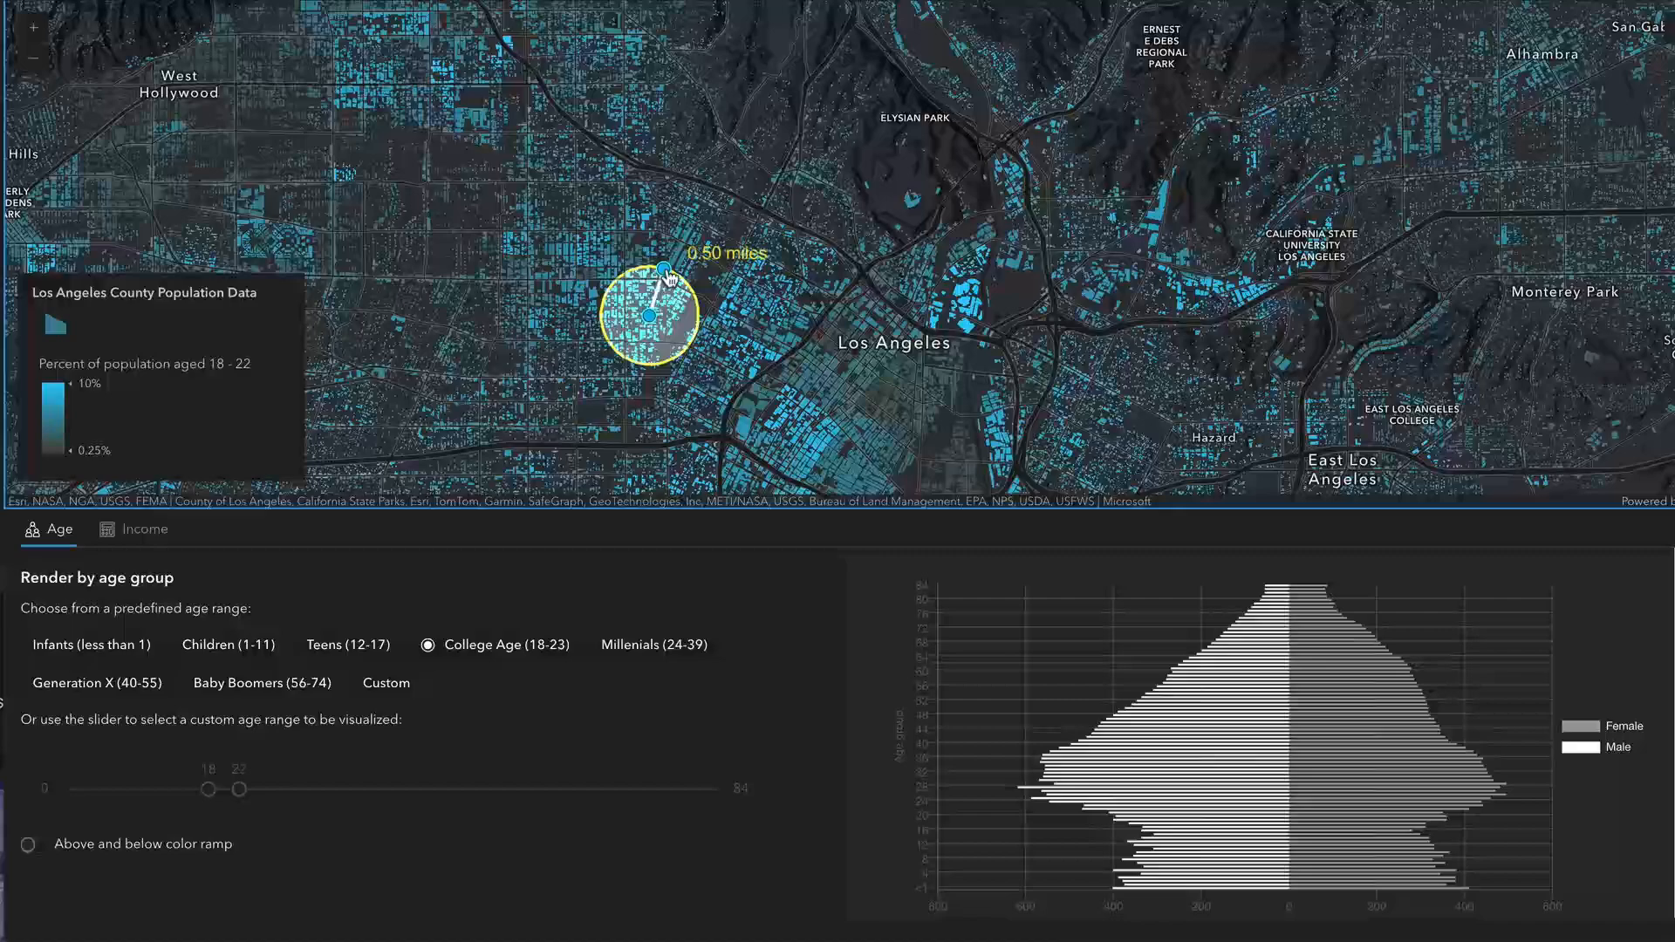
drag(667, 261, 771, 316)
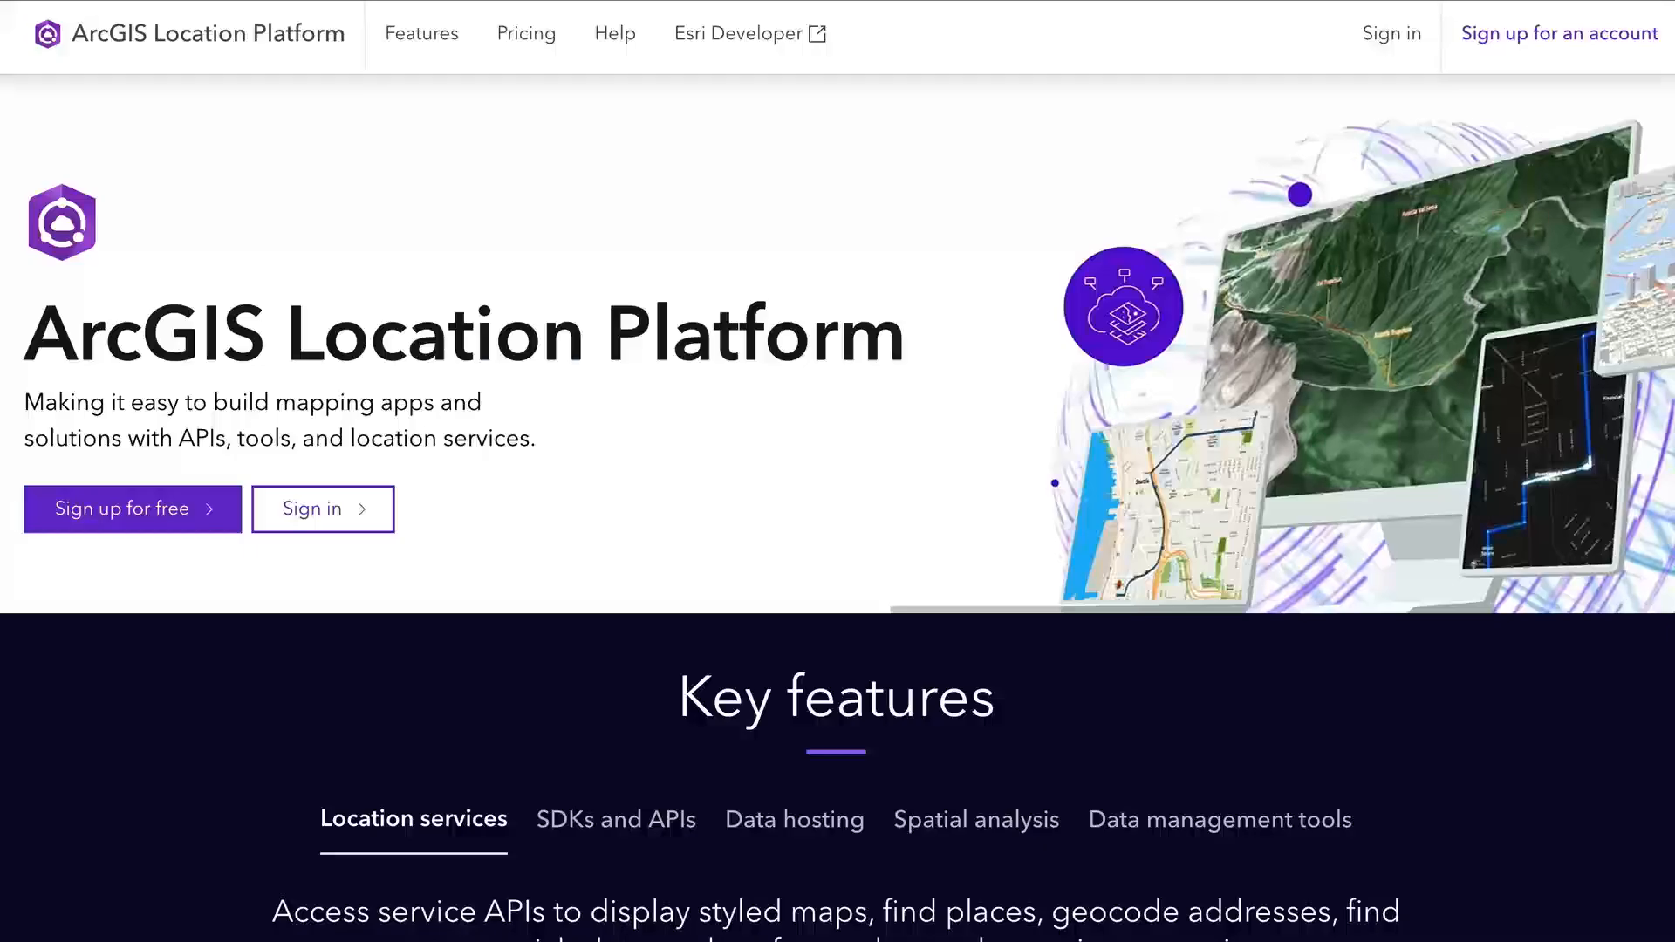